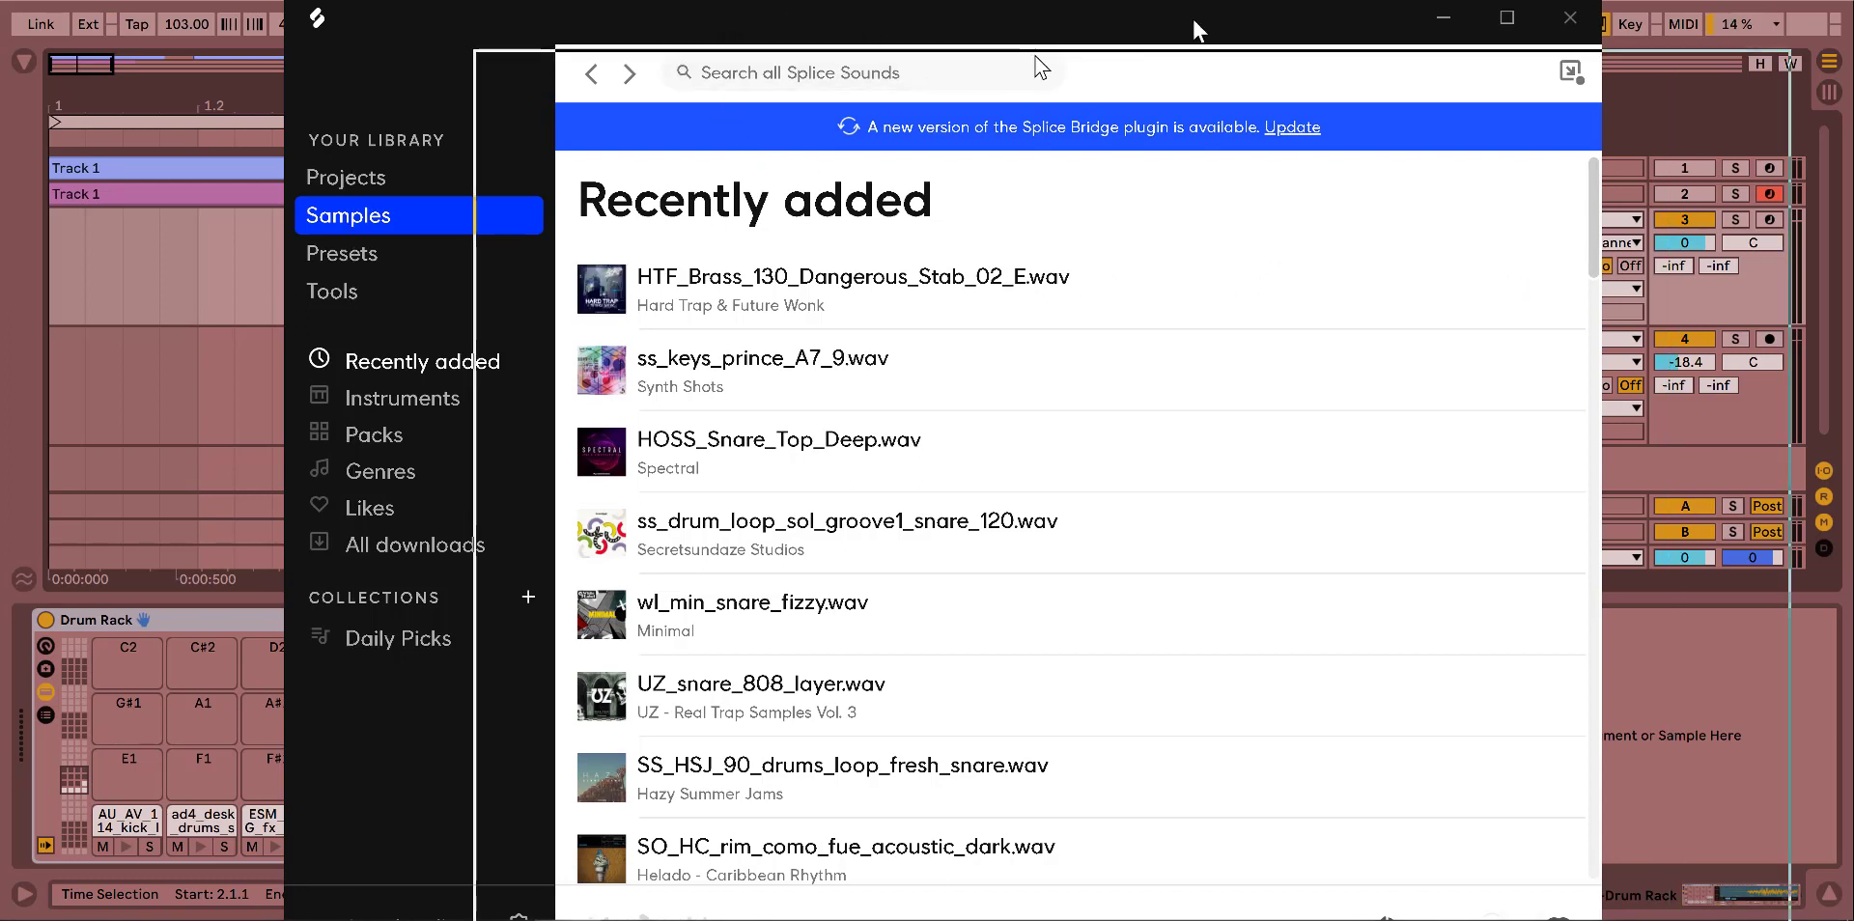
Preview the ss_keys_prince_A7_9, HTF_Brass_130_Dangerous_Stab_02_E and wl_min_snare_fizzy samples among the recently added sounds.
{"action": "left_click_drag", "start_coordinate": [992, 25], "coordinate": [1345, 47]}
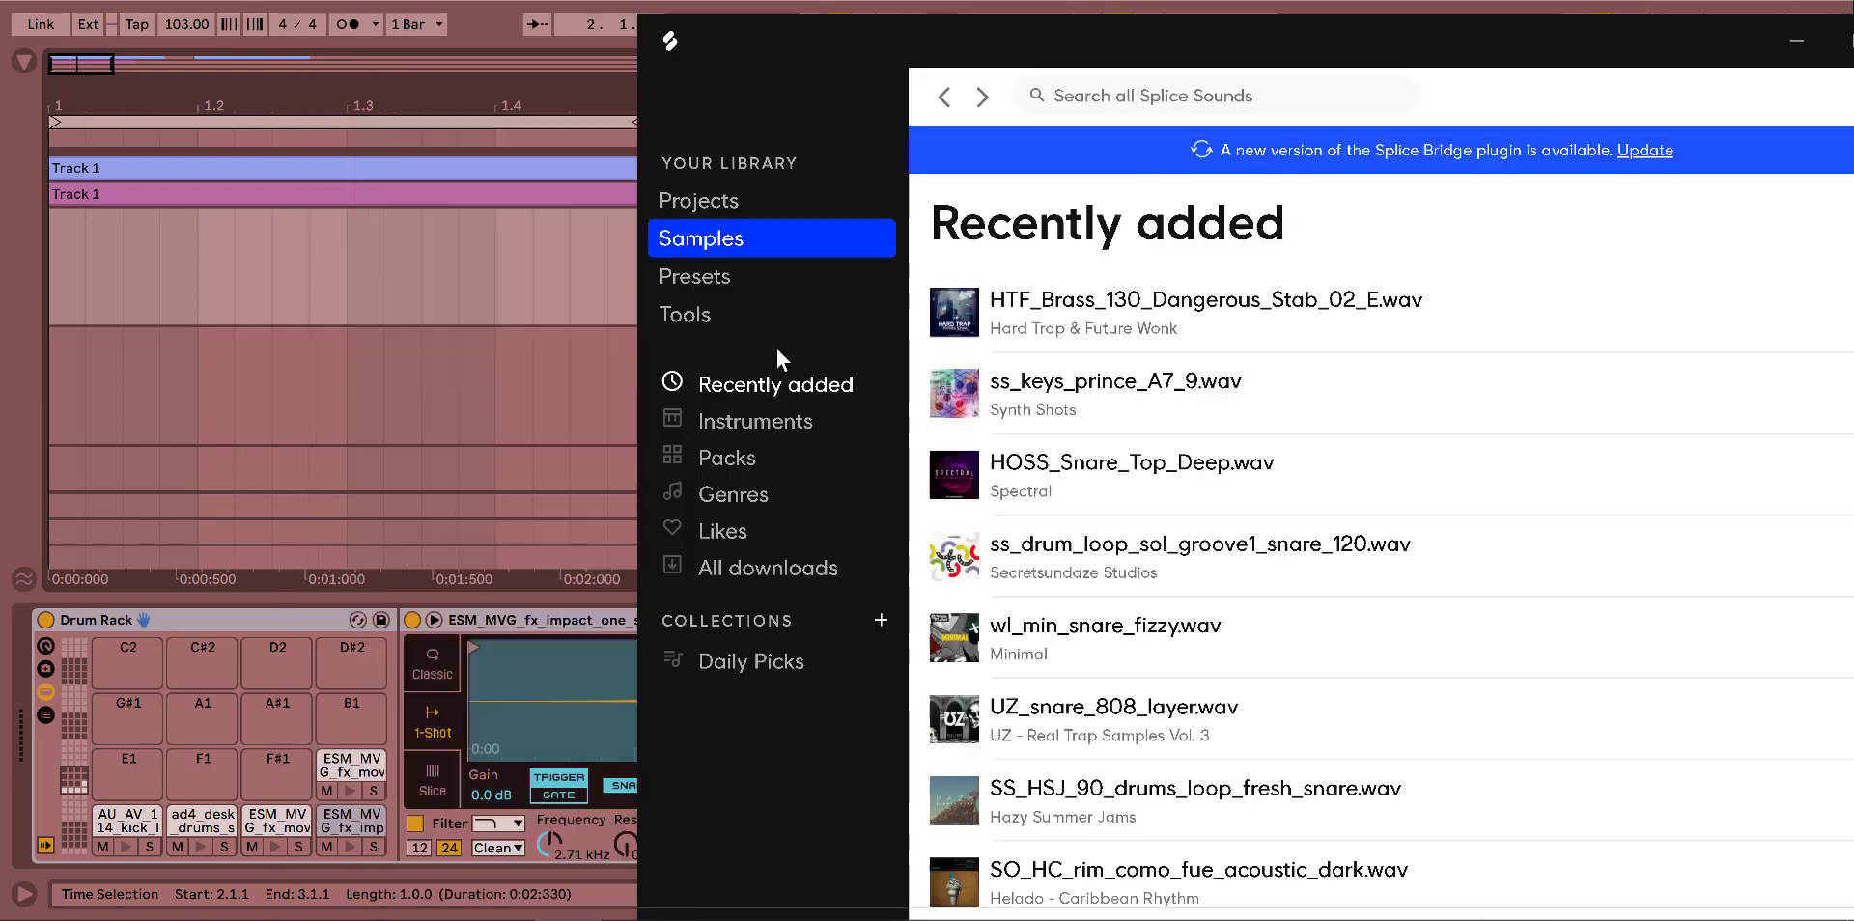
{"action": "left_click", "coordinate": [953, 415]}
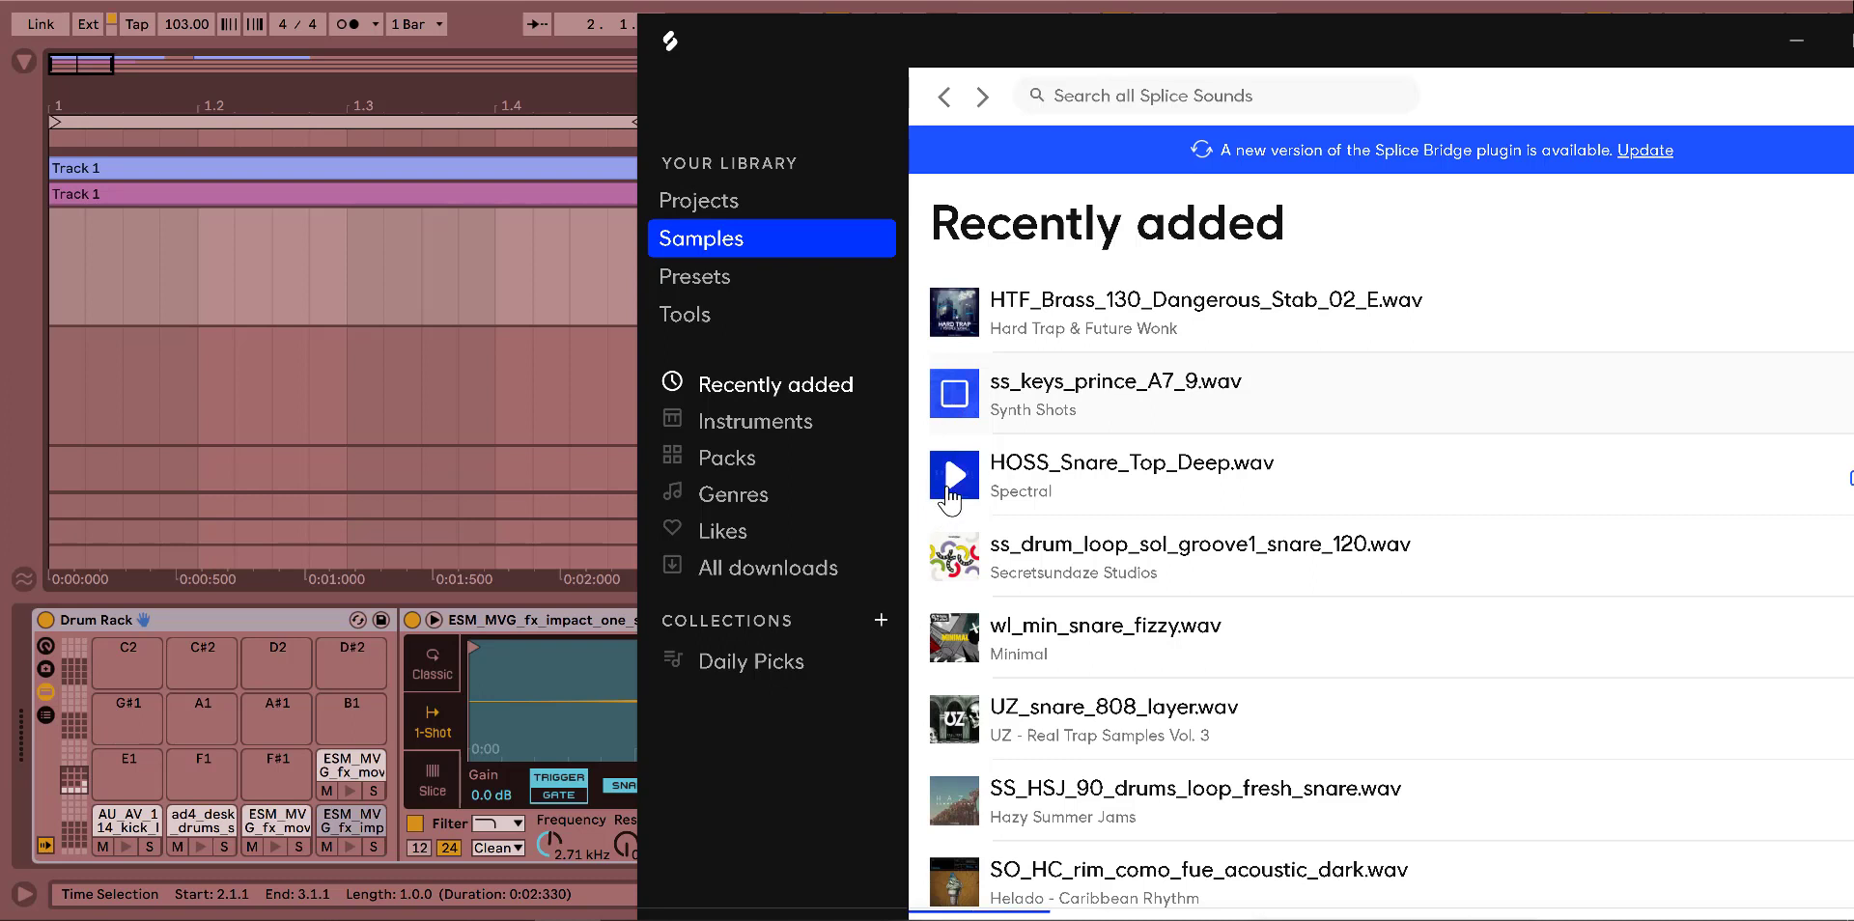
{"action": "left_click", "coordinate": [952, 314]}
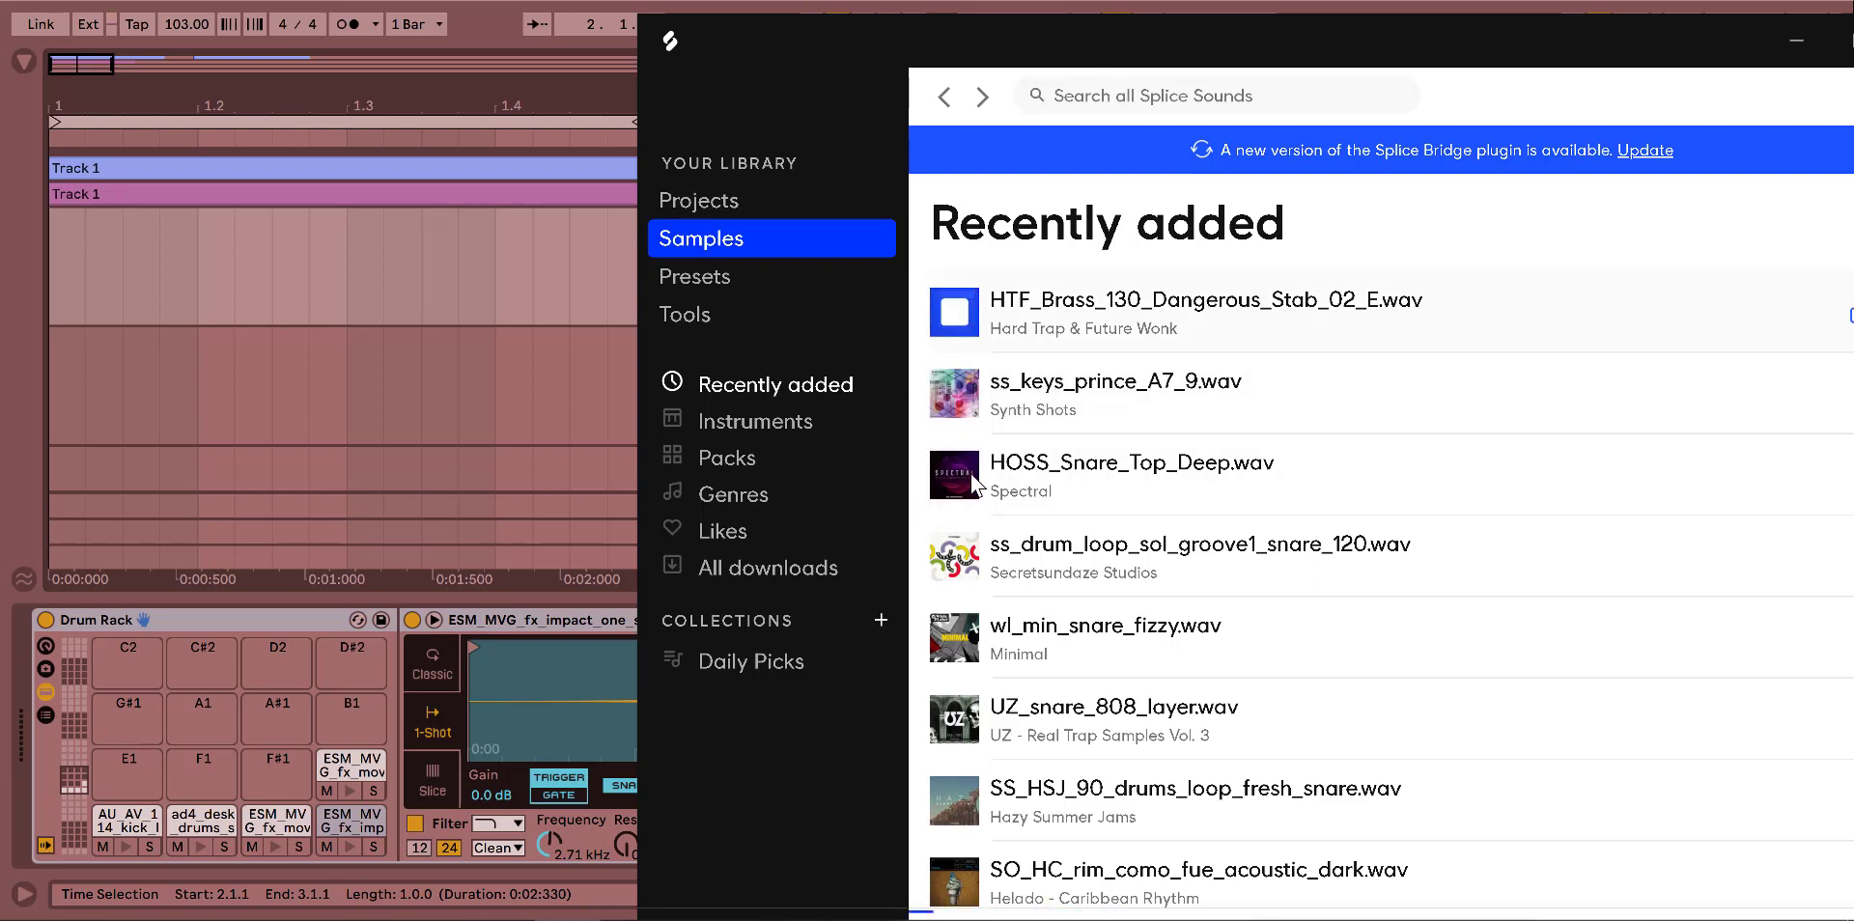
{"action": "left_click", "coordinate": [959, 648]}
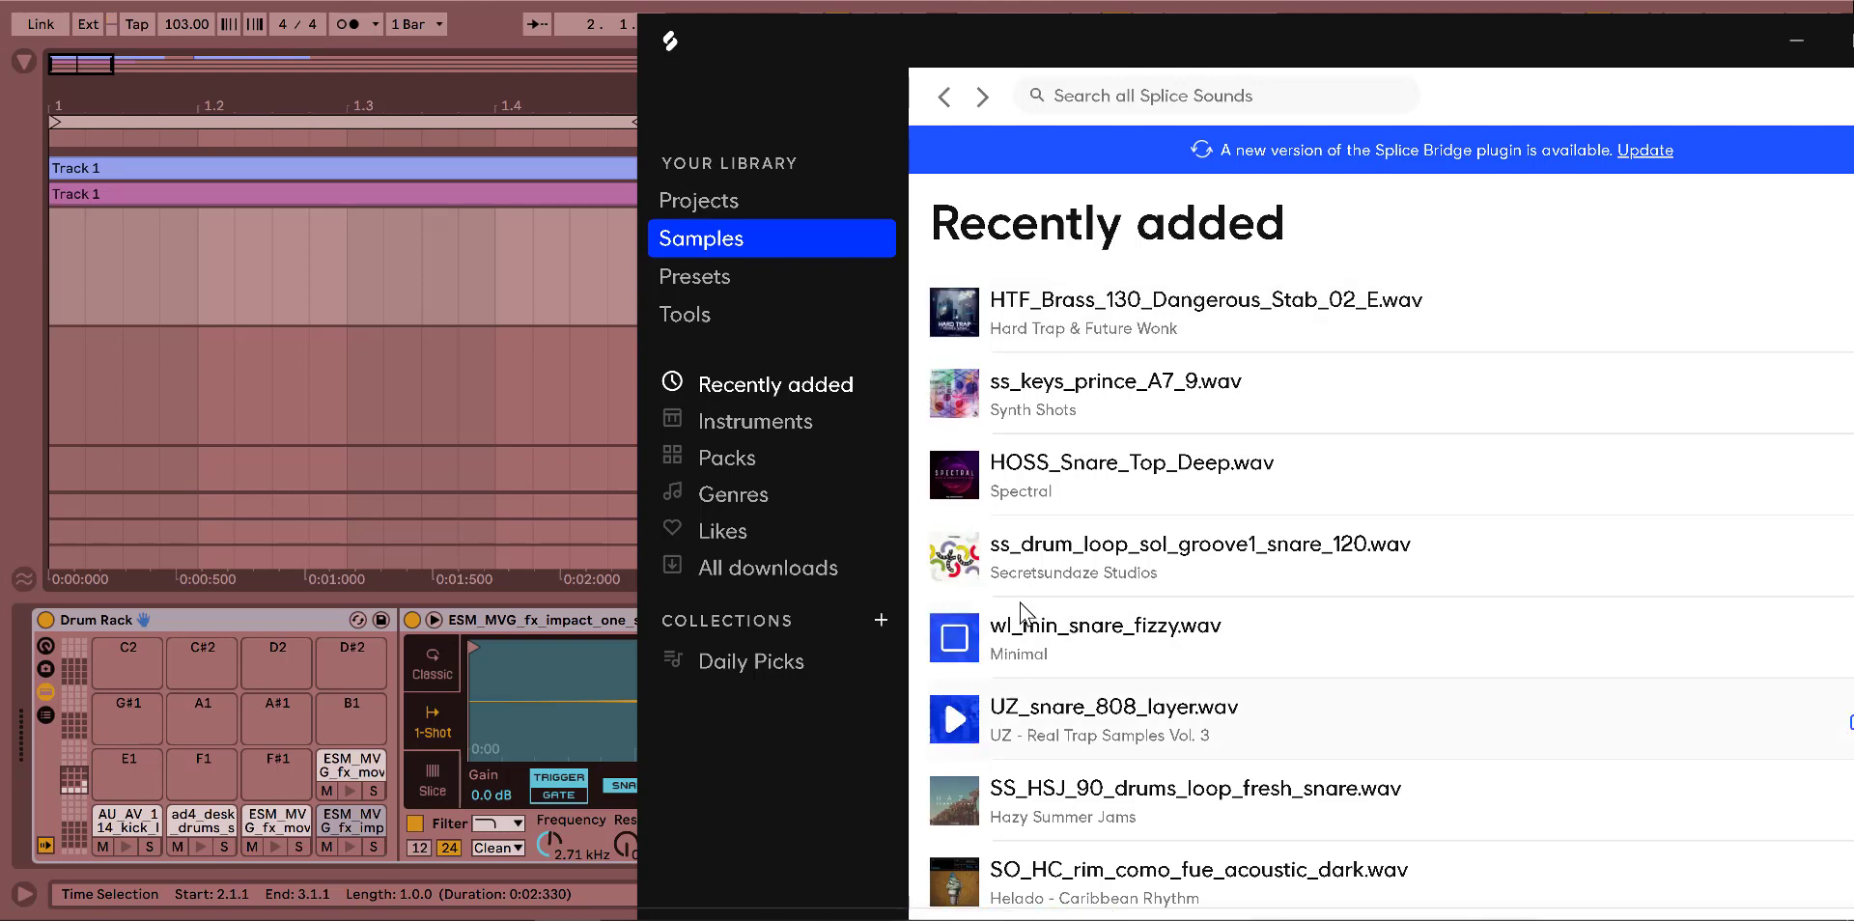
Audition more snare samples further down the recently added list, from HOLYCHILD_snare_one_shot_gun_shot to Soundiron_Crystal_Snare_High_46.
{"action": "scroll", "coordinate": [1120, 406], "scroll_direction": "down", "scroll_amount": 6}
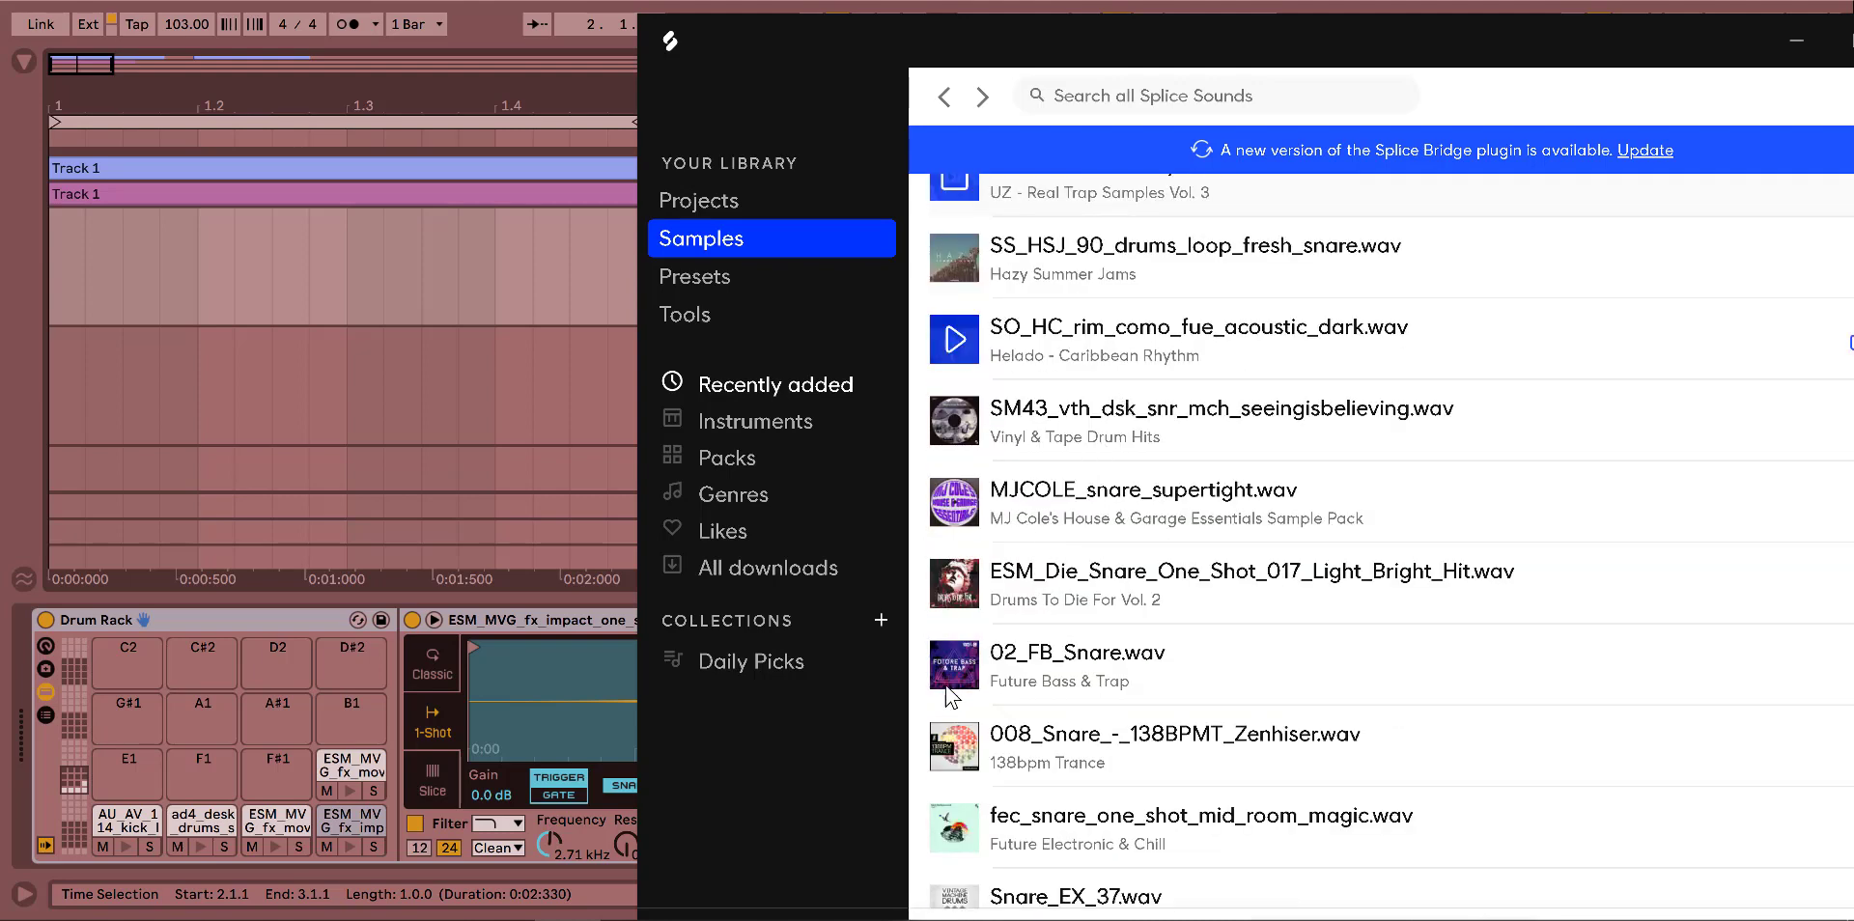
{"action": "scroll", "coordinate": [1038, 637], "scroll_direction": "down", "scroll_amount": 4}
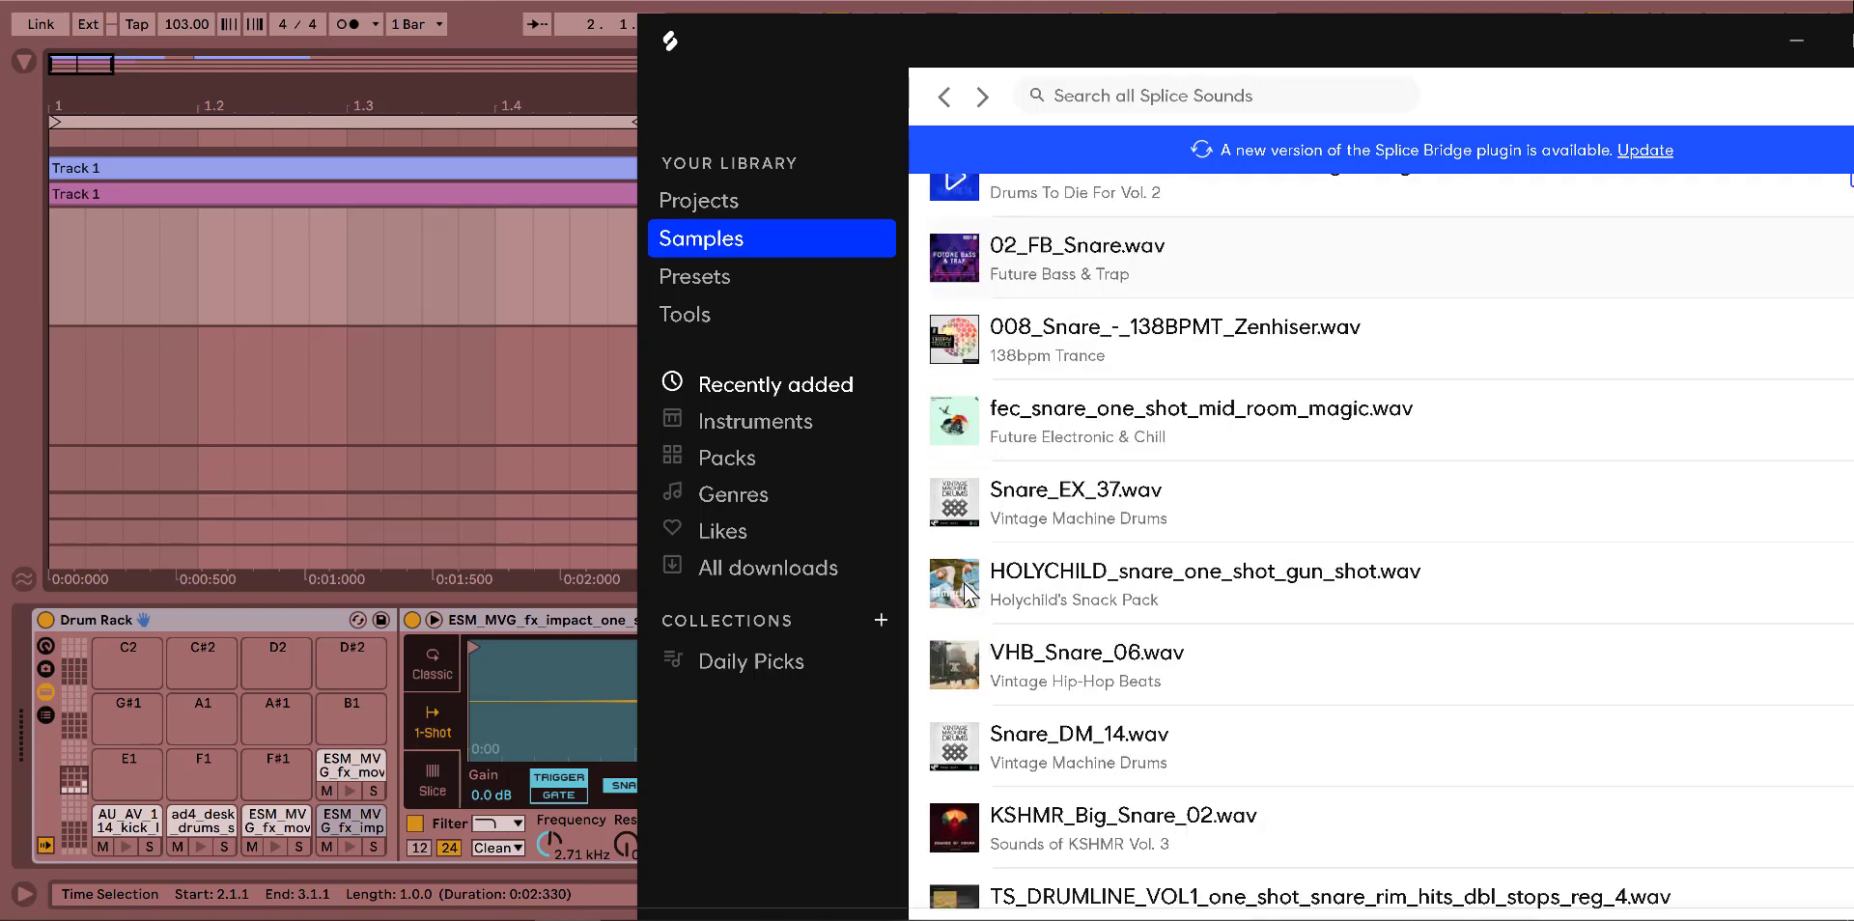
{"action": "left_click", "coordinate": [965, 587]}
{"action": "left_click", "coordinate": [958, 666]}
{"action": "scroll", "coordinate": [956, 666], "scroll_direction": "down", "scroll_amount": 3}
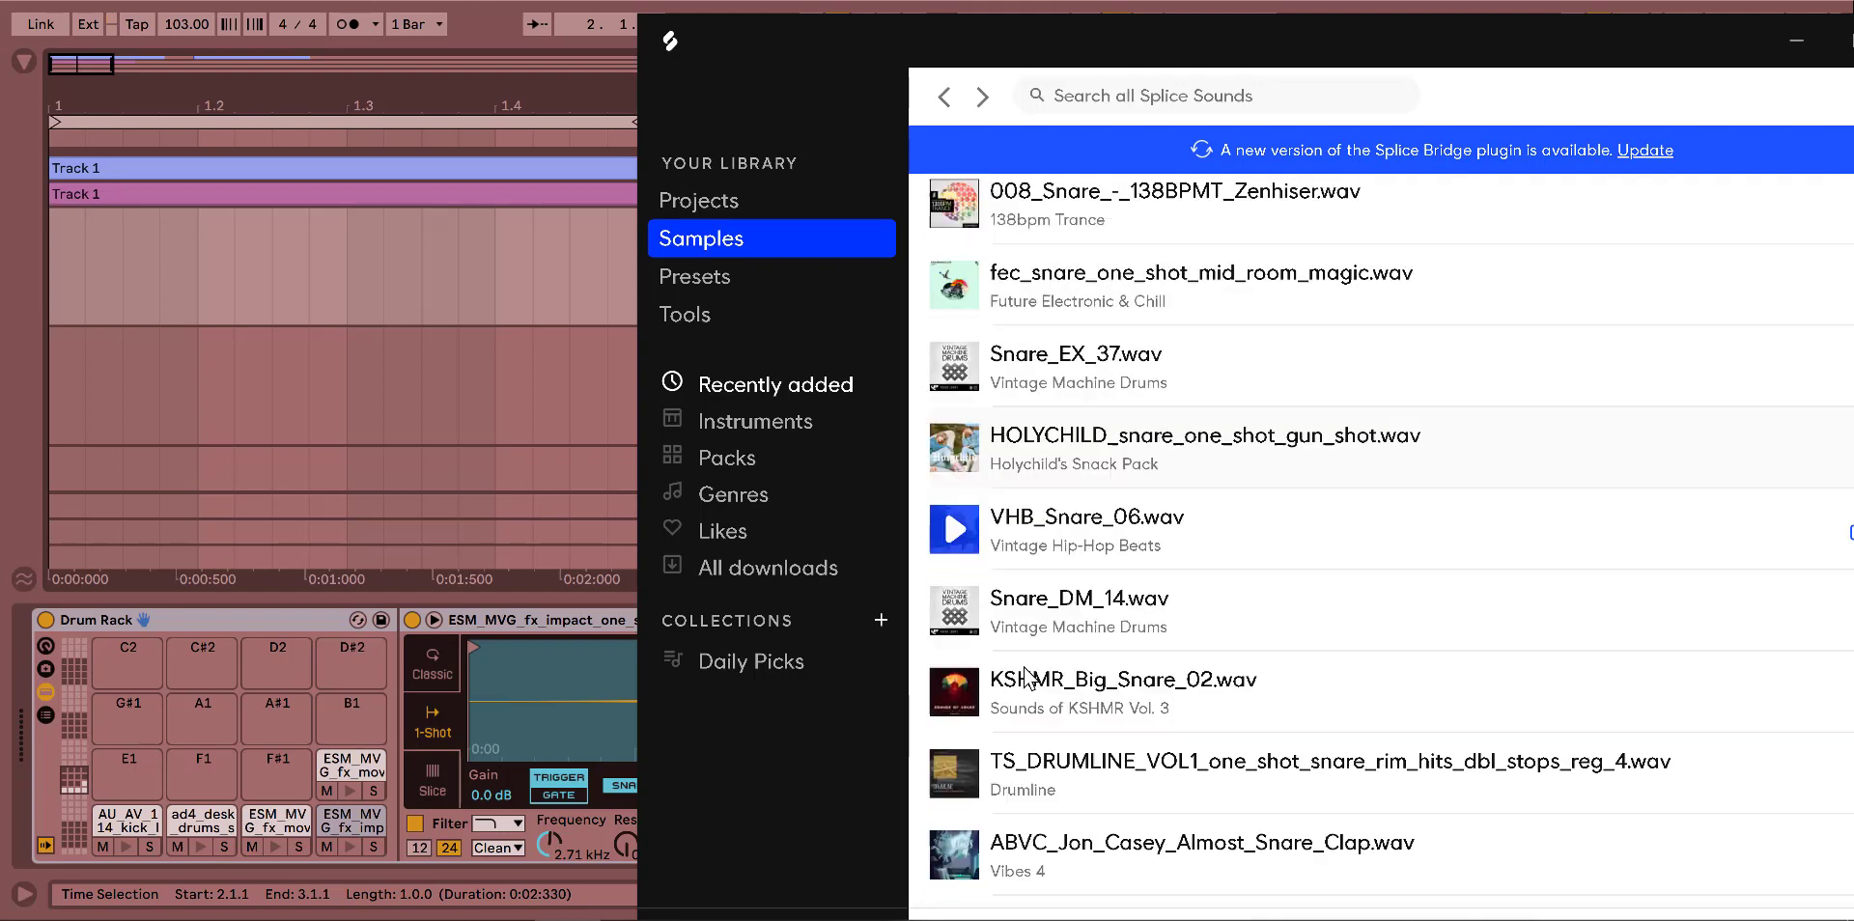
{"action": "left_click", "coordinate": [956, 666]}
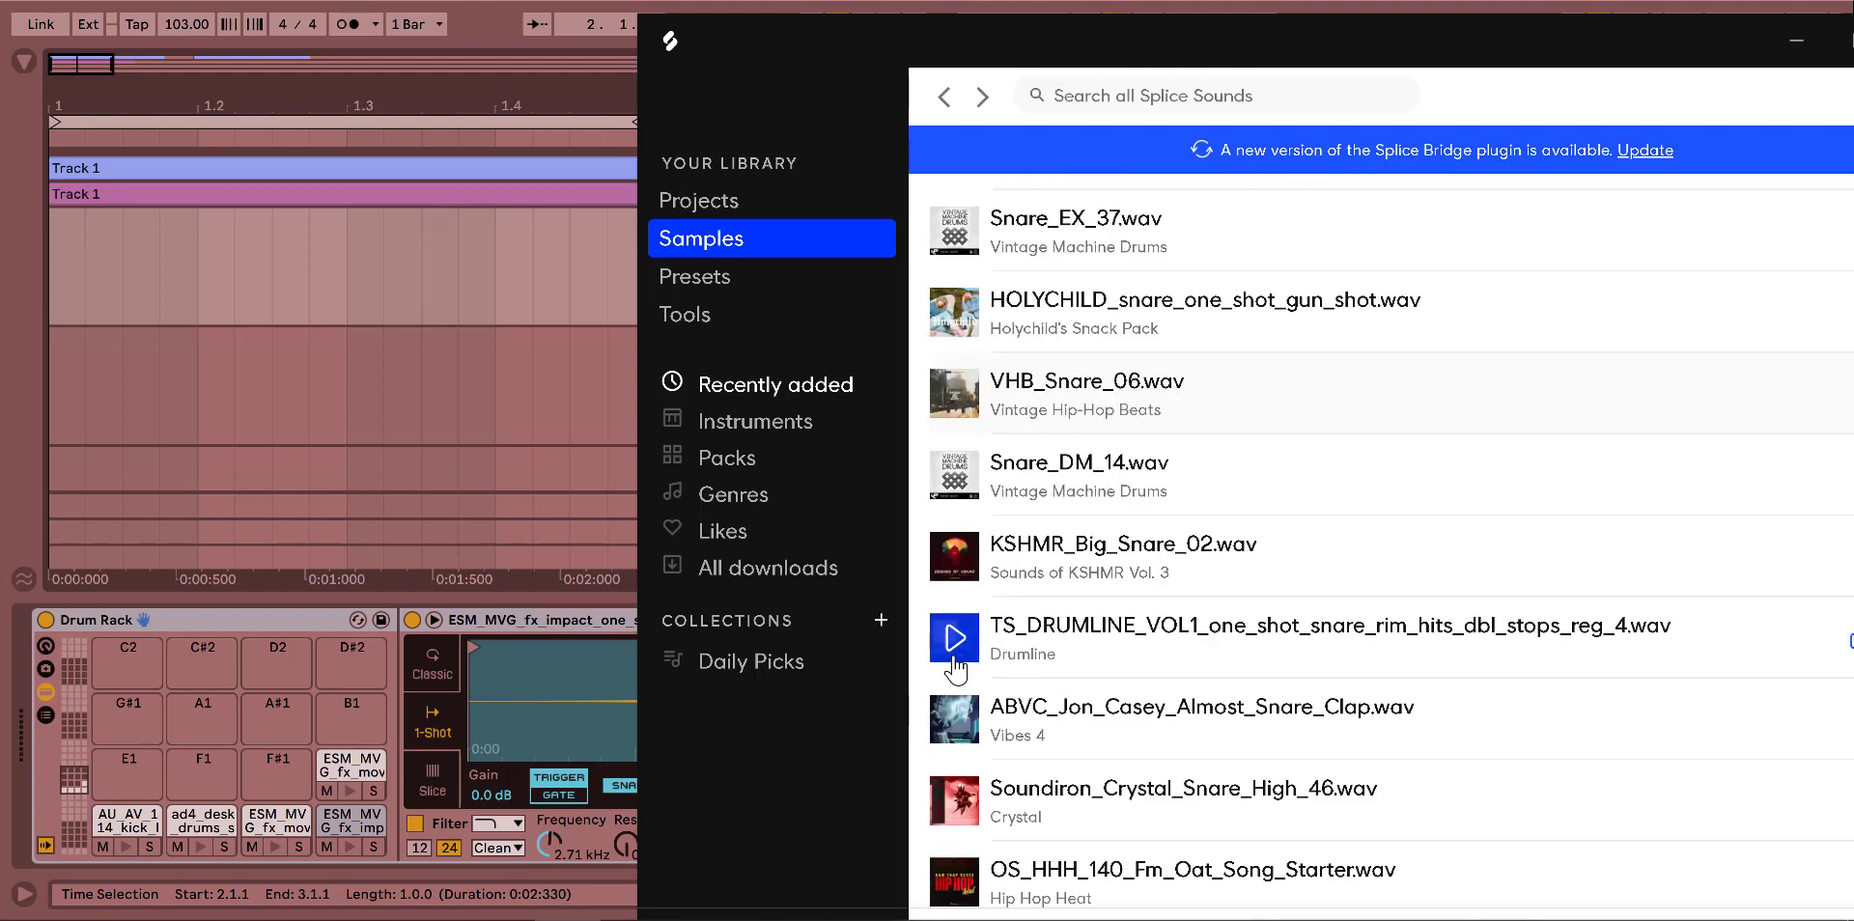
{"action": "left_click", "coordinate": [951, 736]}
{"action": "left_click", "coordinate": [953, 800]}
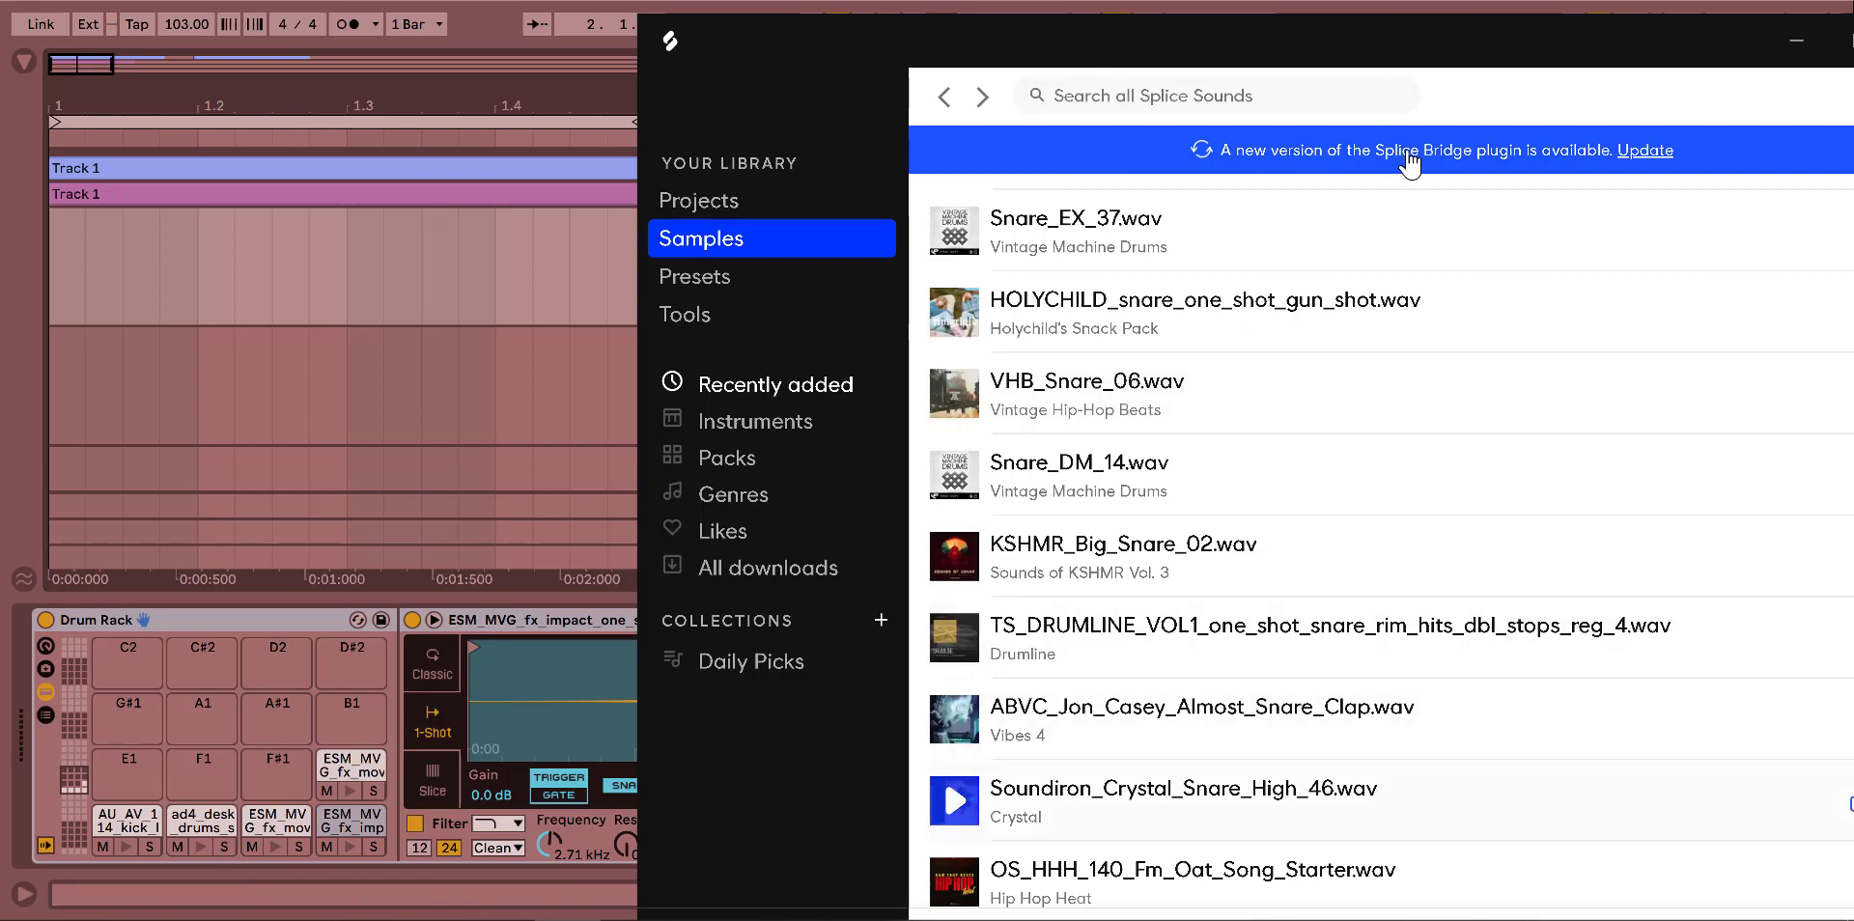
Search the Splice sounds for "hip" and preview the OS_HHH_140_Fm_Oat_Song_Starter.wav sample.
{"action": "left_click", "coordinate": [1224, 92]}
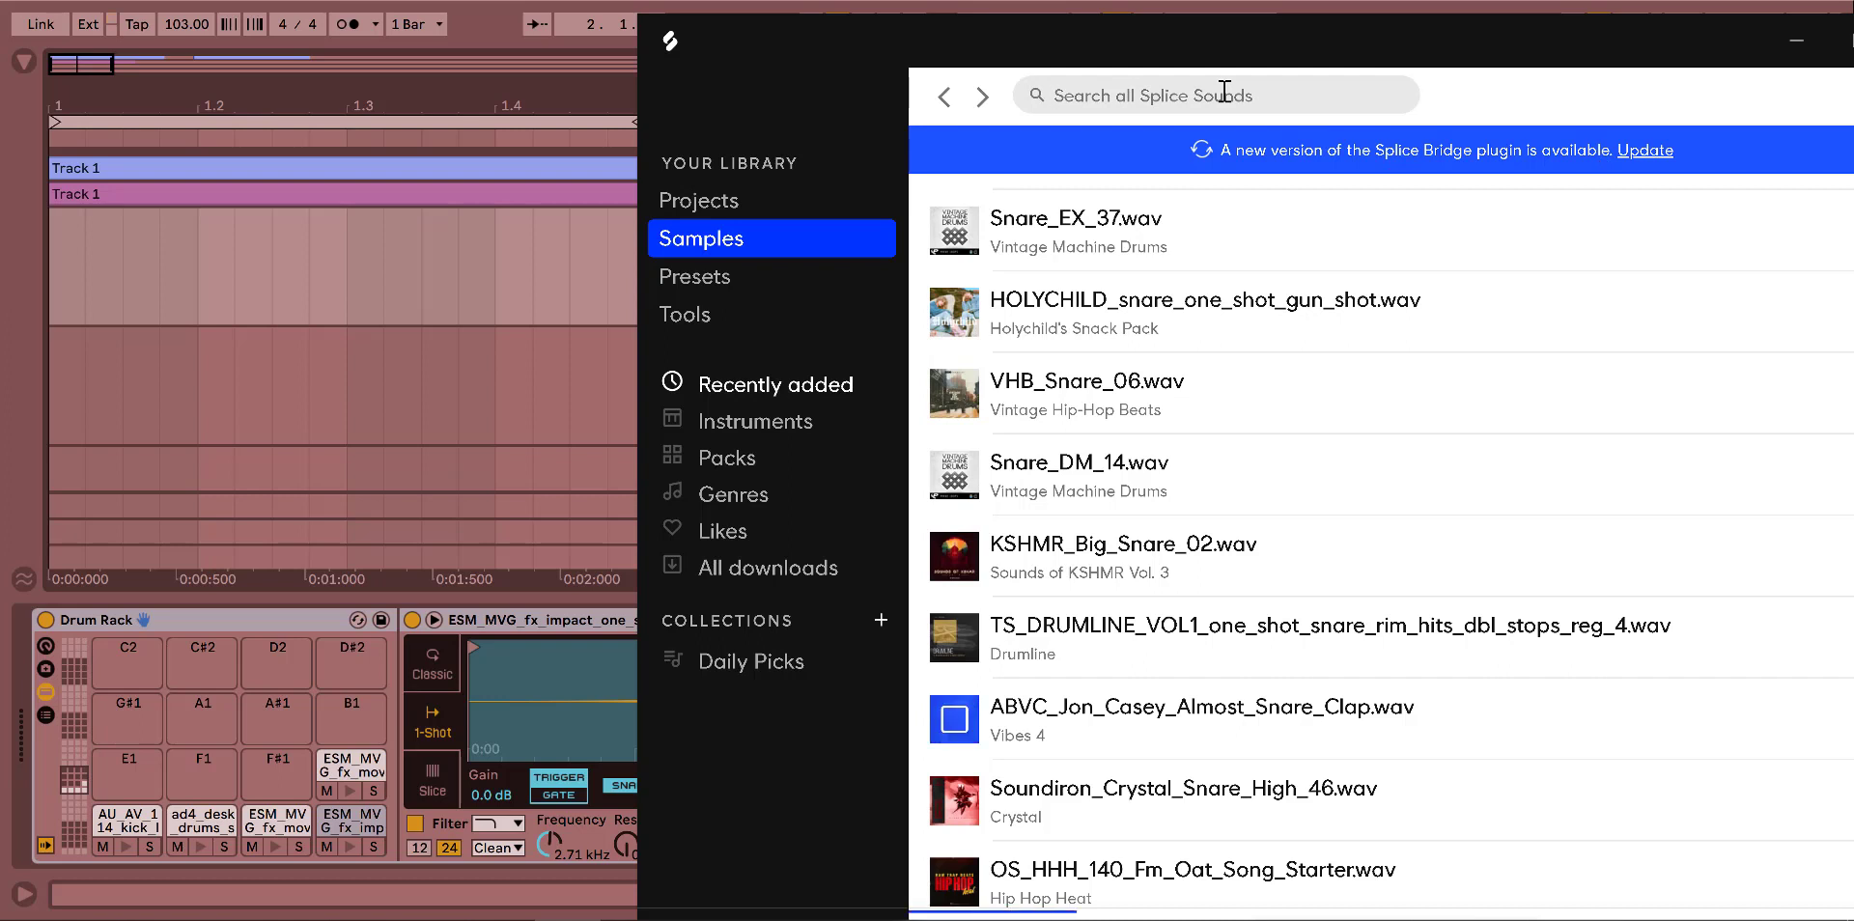
{"action": "type", "text": "hi"}
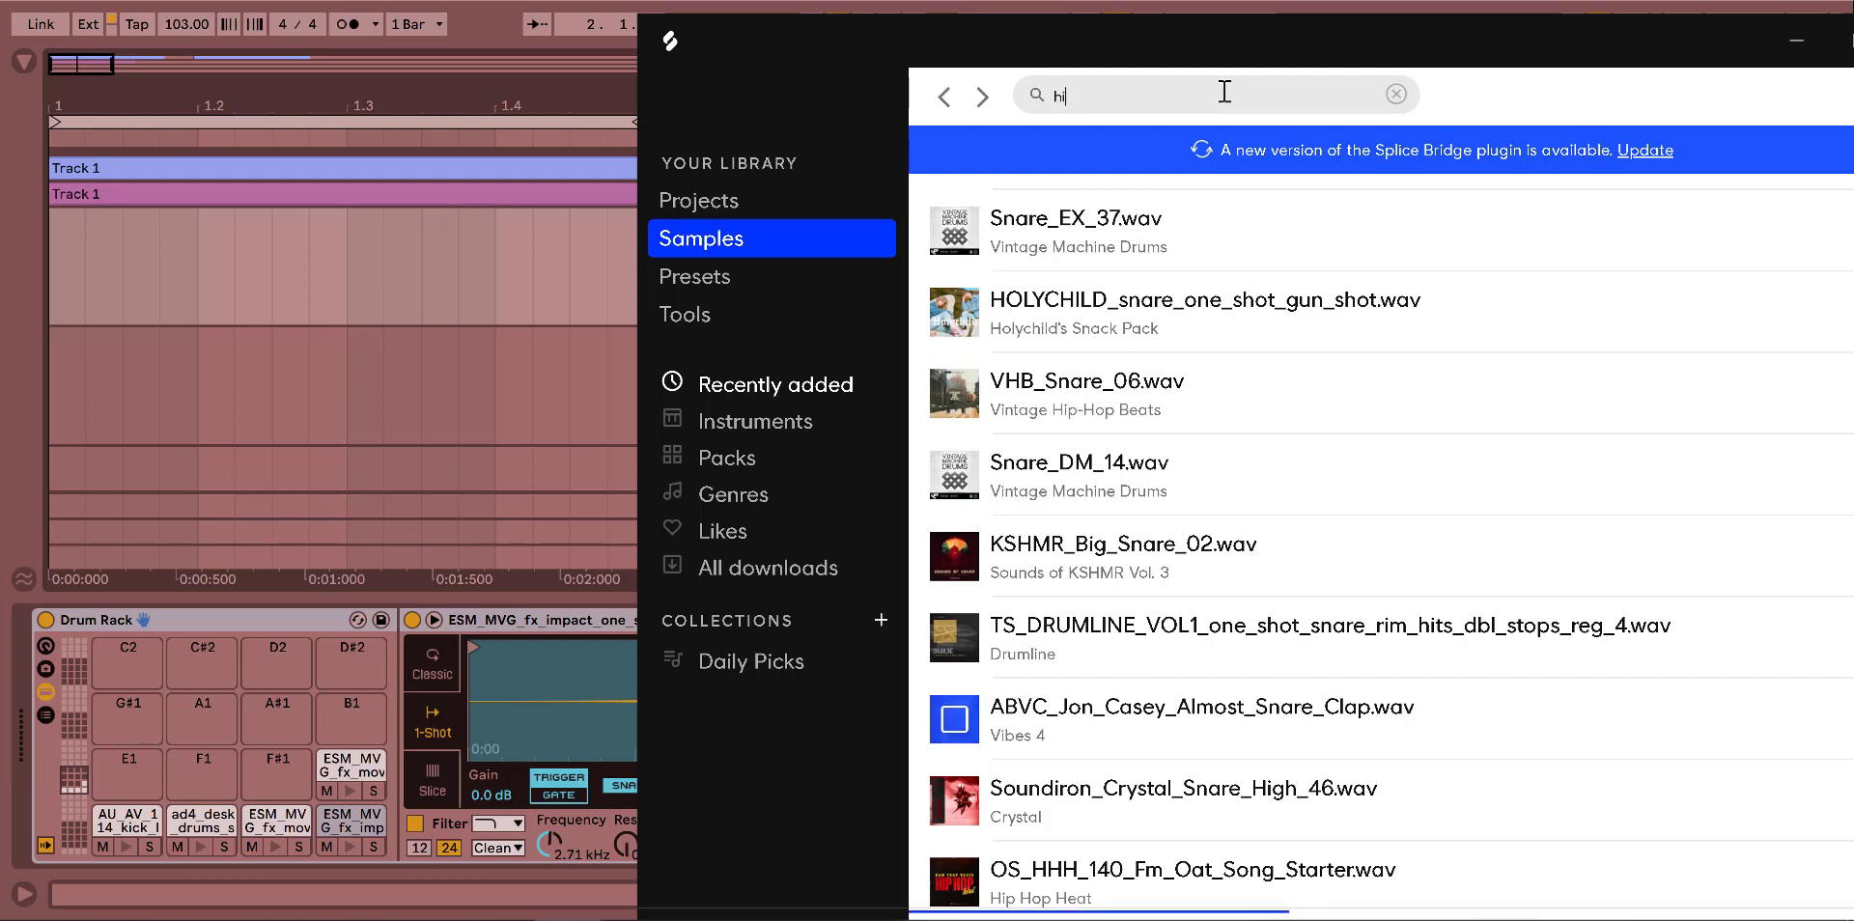
{"action": "type", "text": "p"}
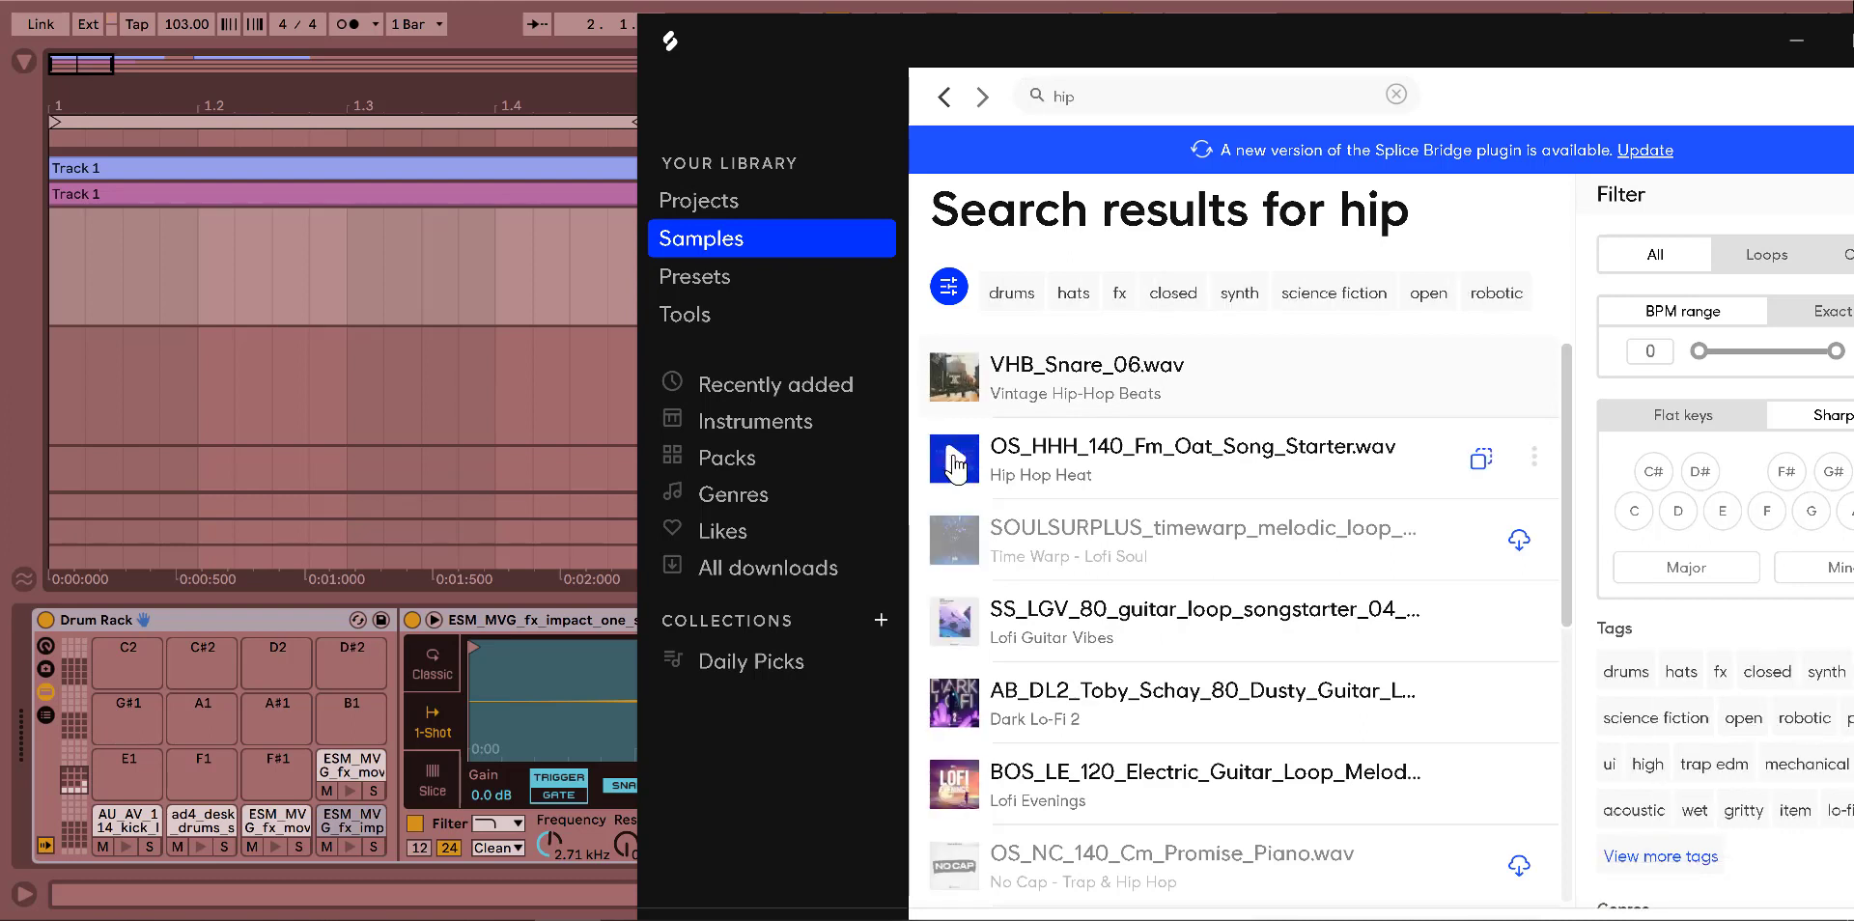
{"action": "left_click", "coordinate": [946, 538]}
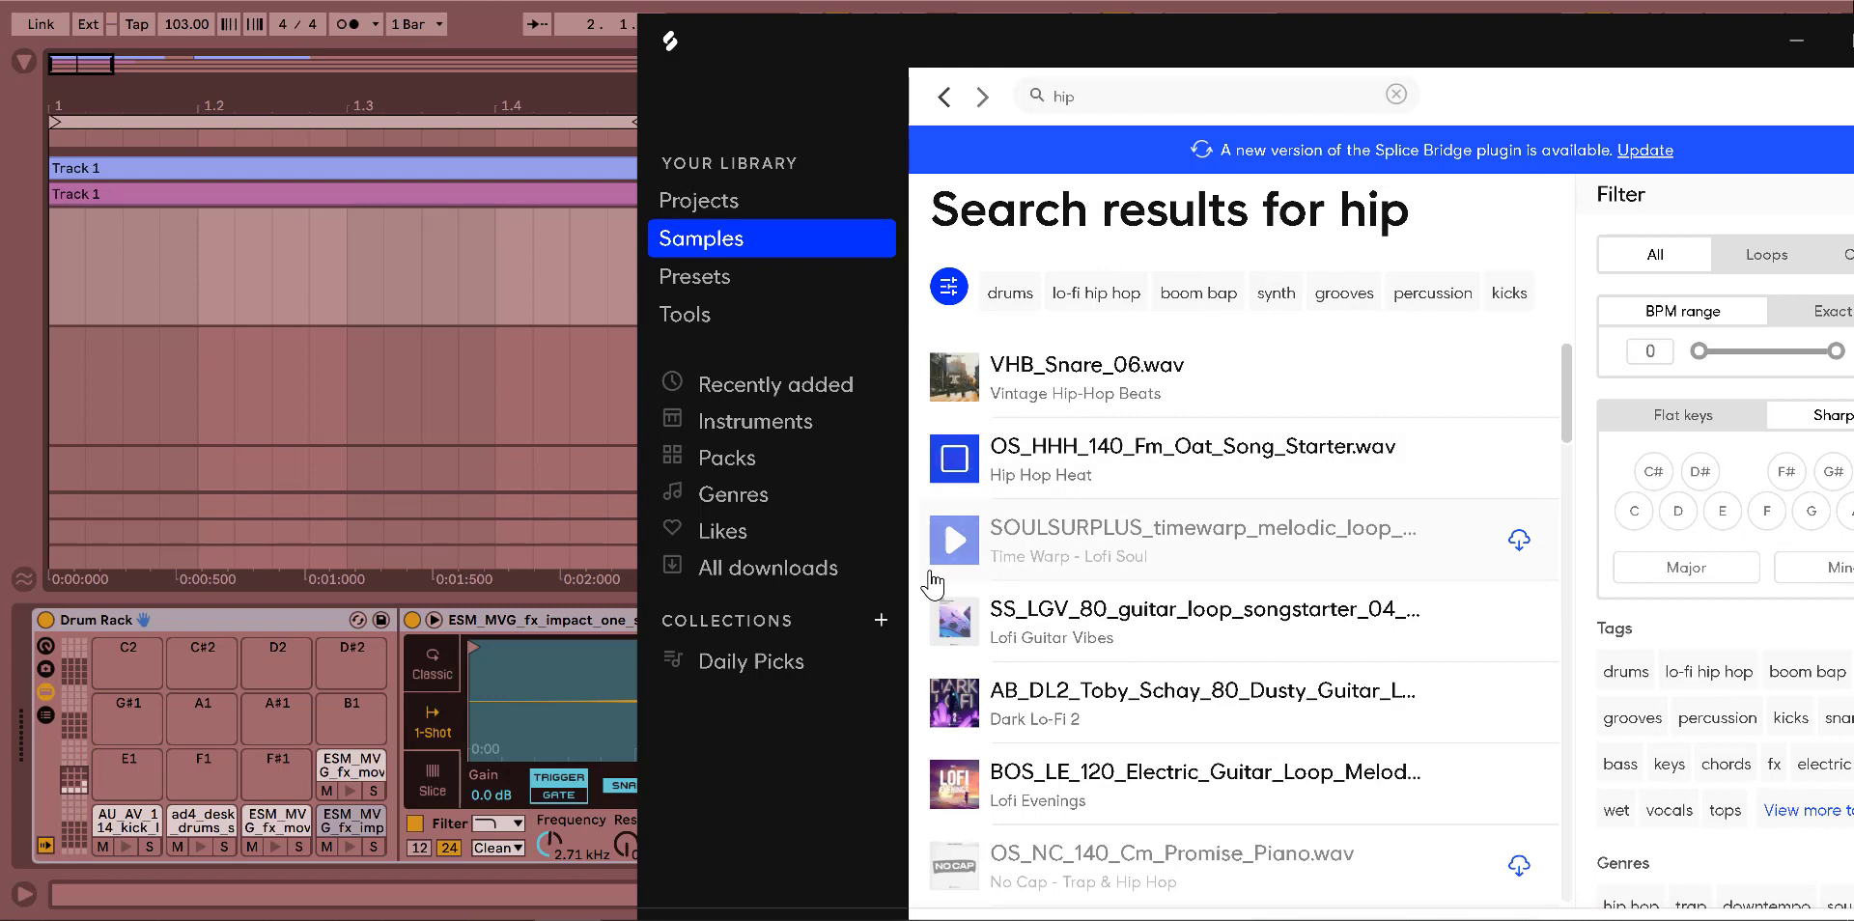
{"action": "left_click", "coordinate": [954, 460]}
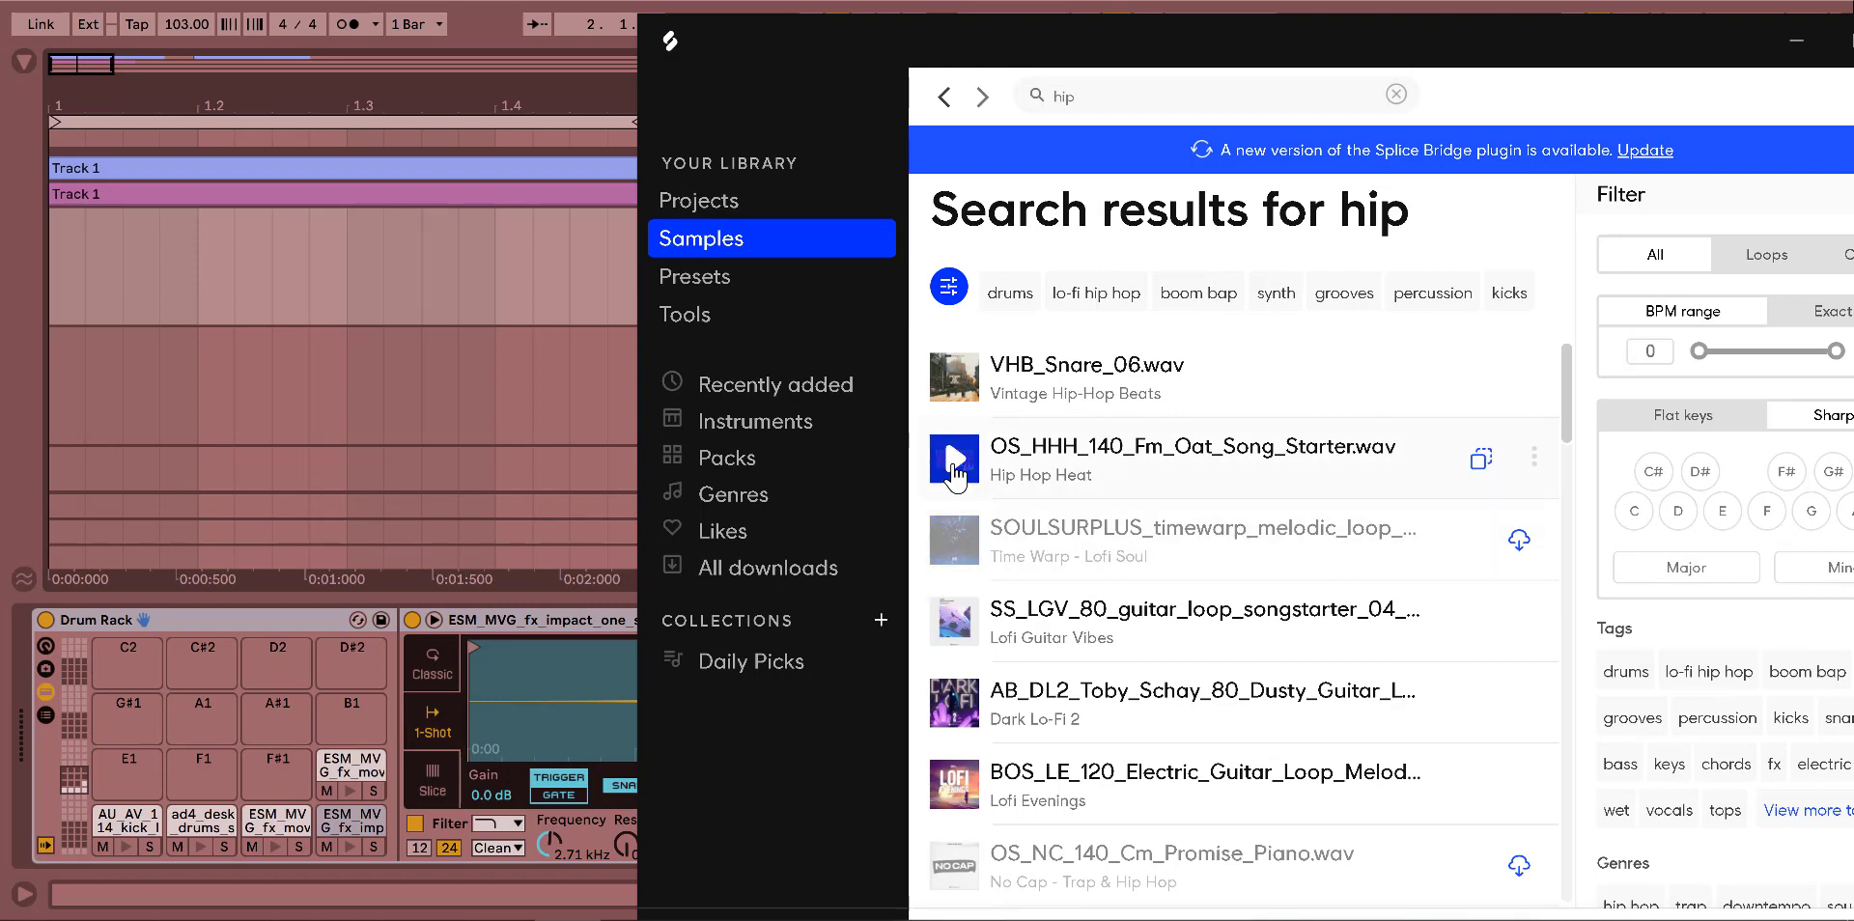
{"action": "left_click", "coordinate": [953, 460]}
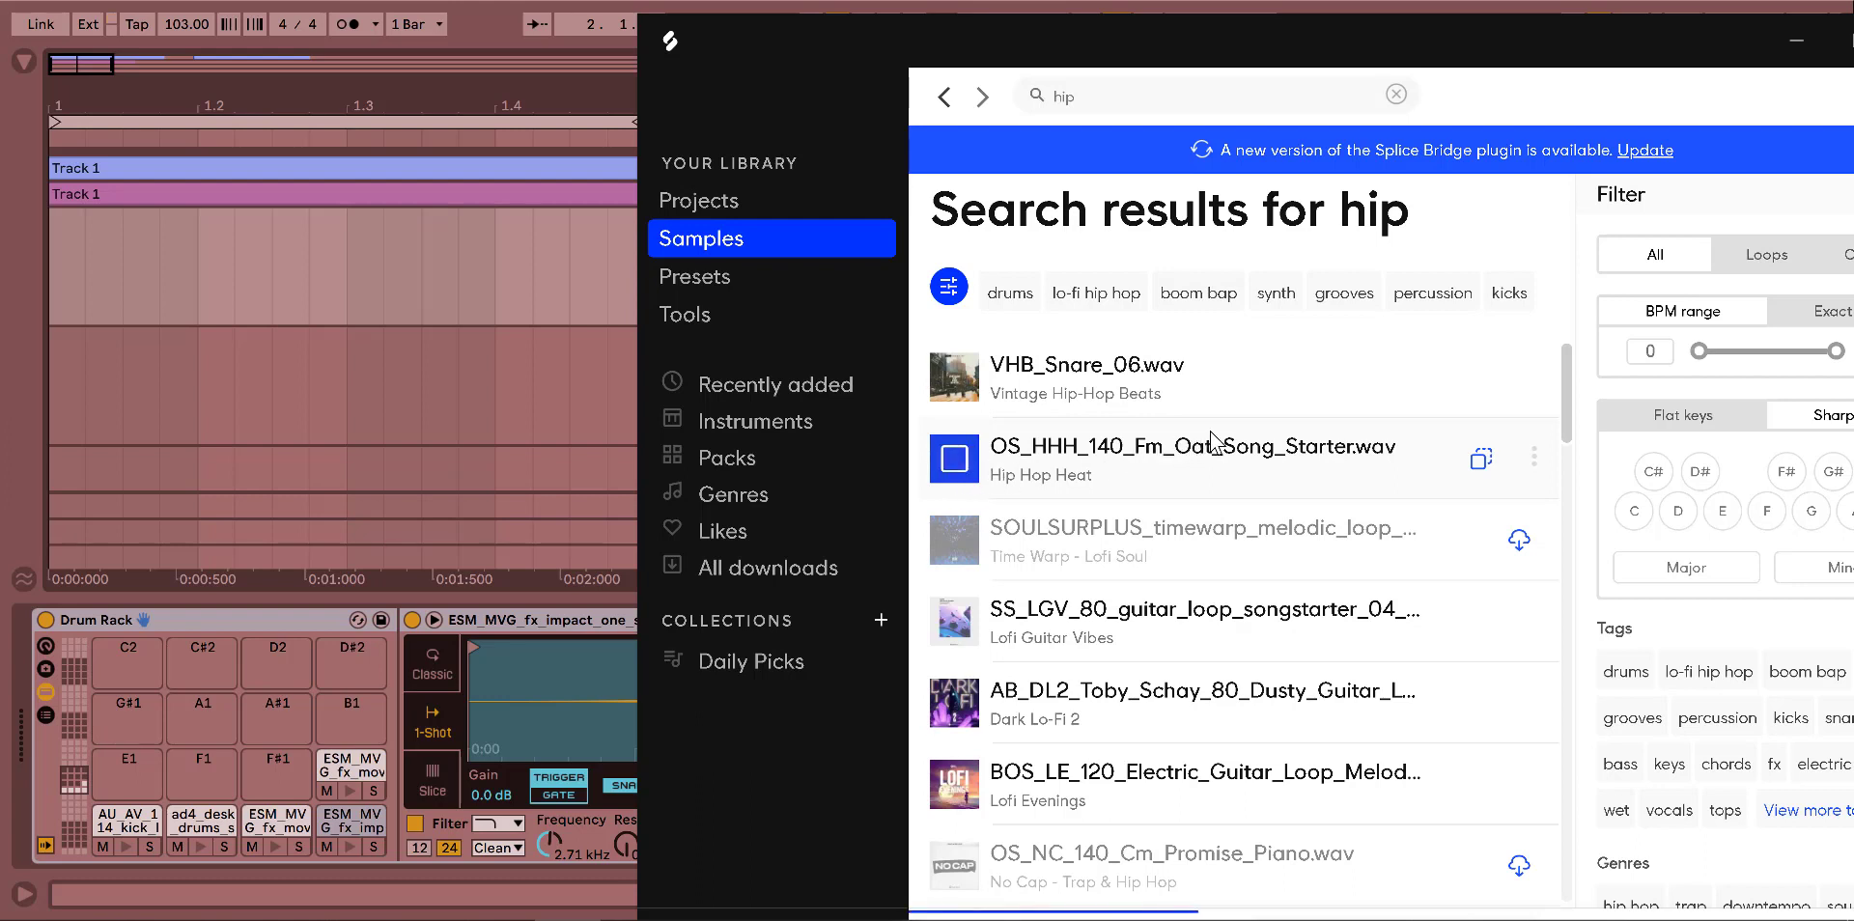
{"action": "left_click_drag", "start_coordinate": [1214, 439], "coordinate": [75, 241]}
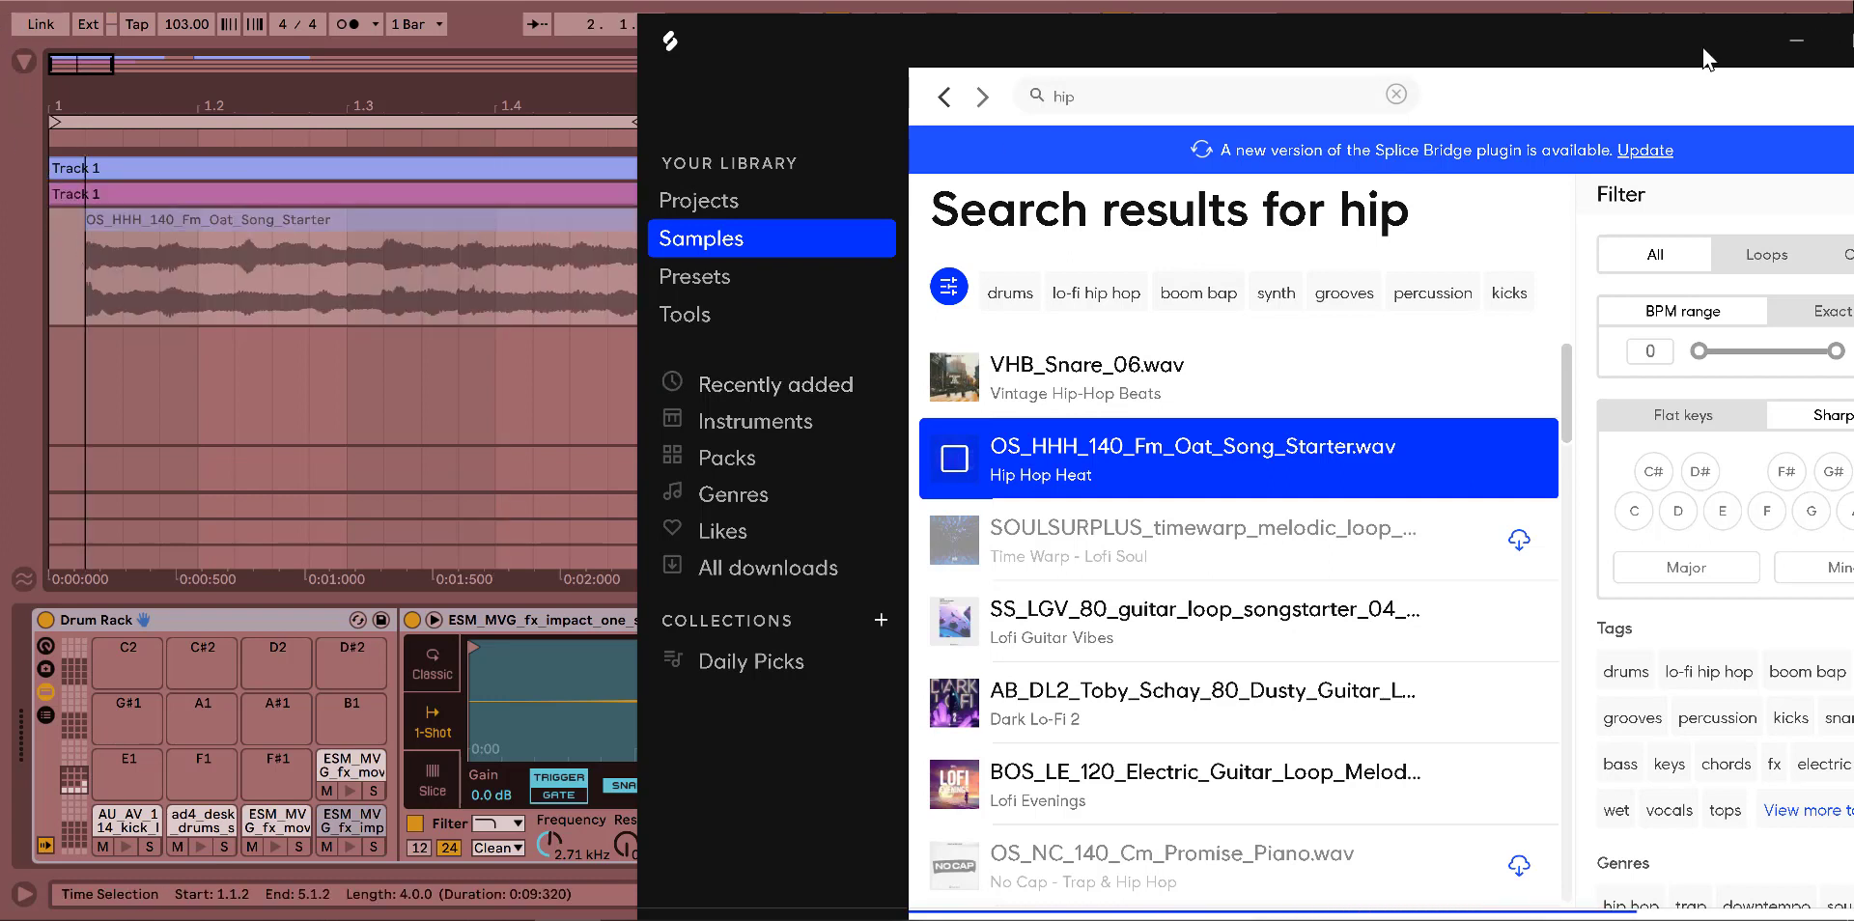
{"action": "left_click_drag", "start_coordinate": [1669, 52], "coordinate": [1351, 40]}
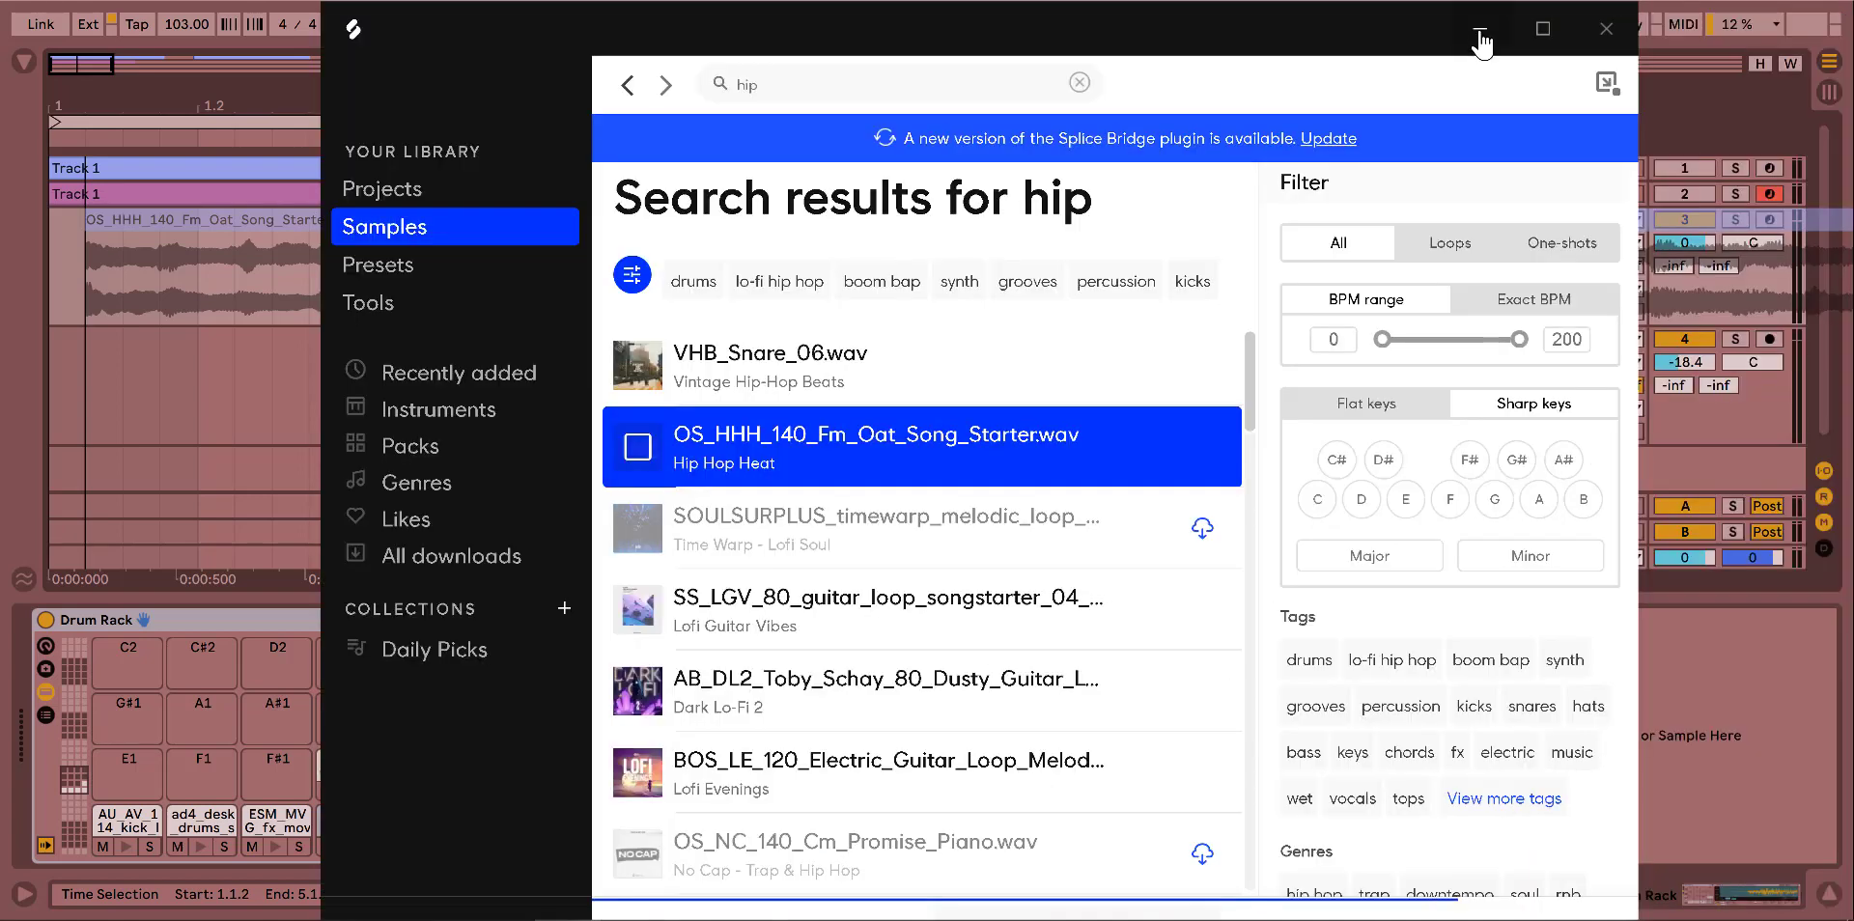
{"action": "left_click", "coordinate": [1479, 32]}
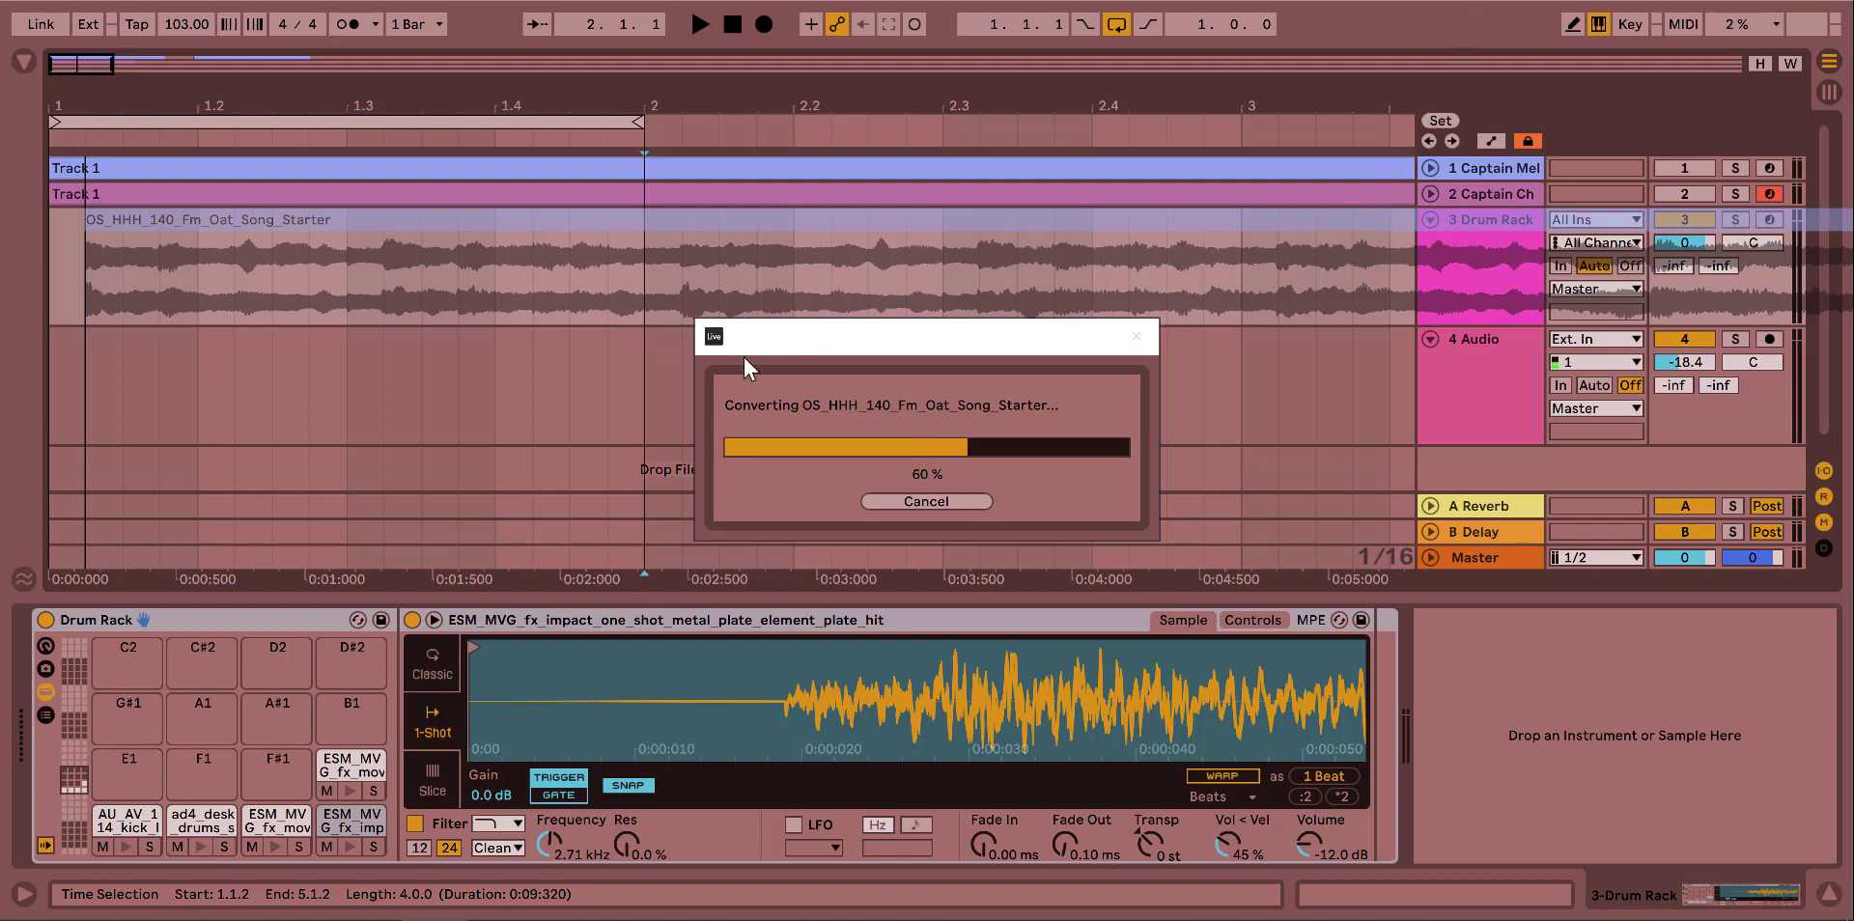
{"action": "left_click", "coordinate": [924, 500]}
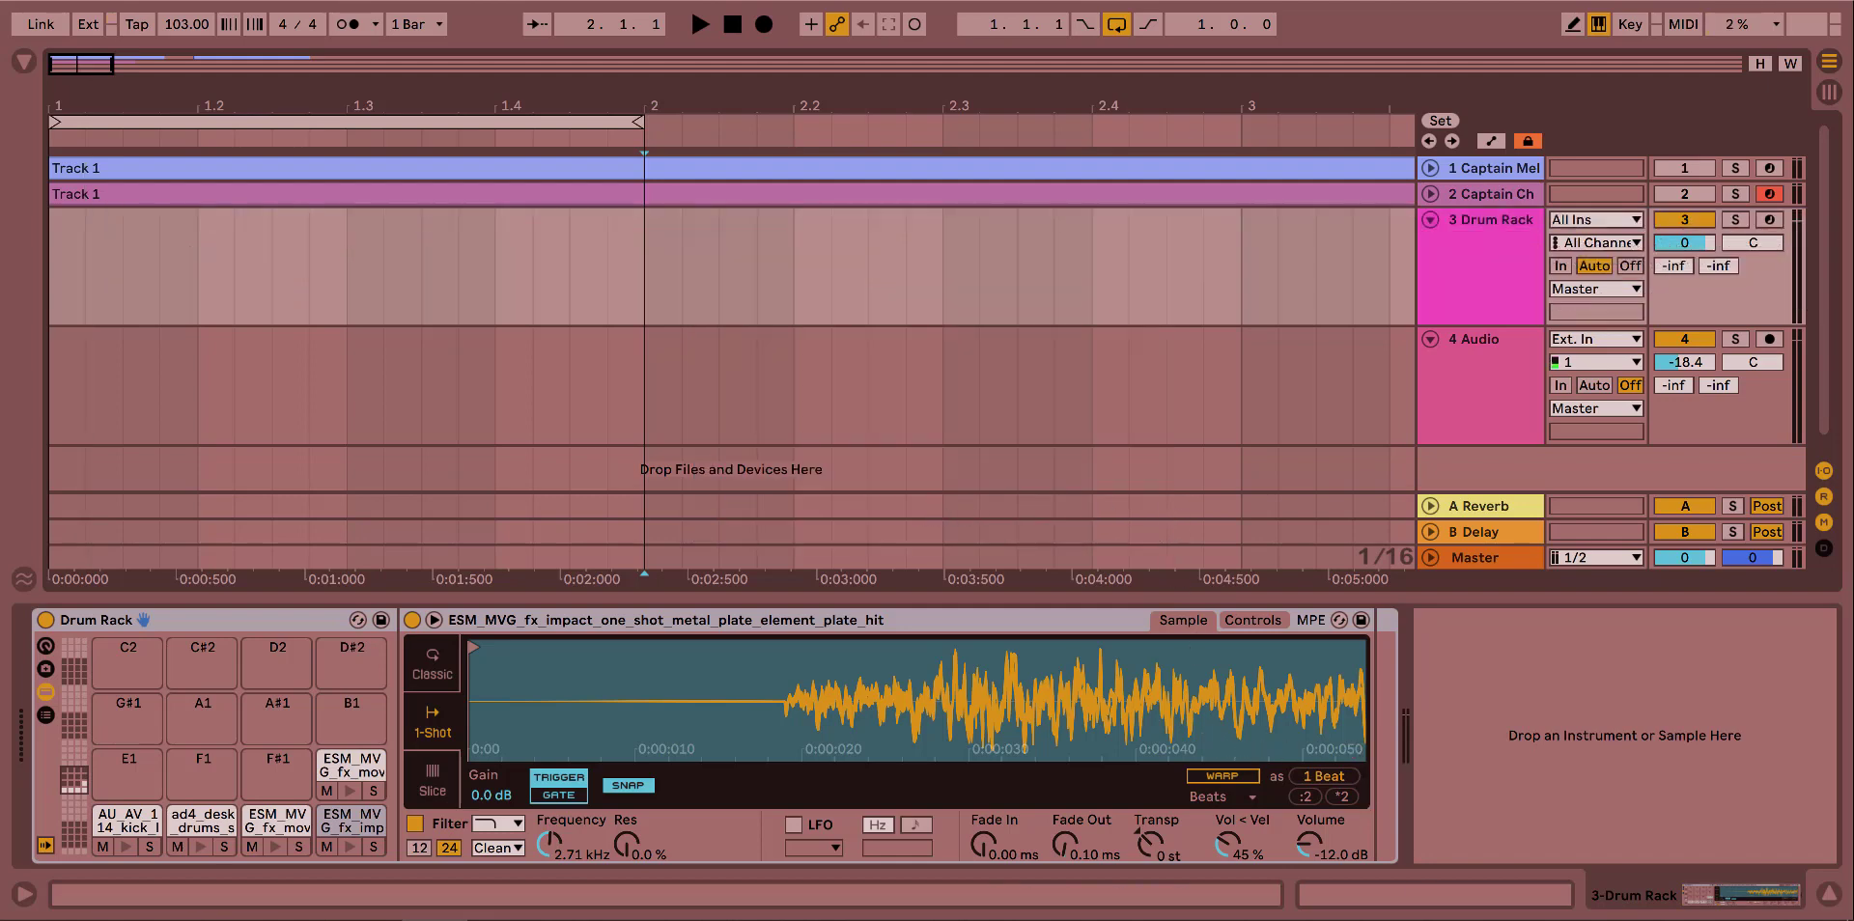
Place OS_HHH_140_Fm_Oat_Song_Starter.wav from Splice on audio track 4 starting at 1.1.1 and set the track's volume to -19.2.
{"action": "mouse_move", "coordinate": [1415, 908]}
{"action": "left_click", "coordinate": [1358, 896]}
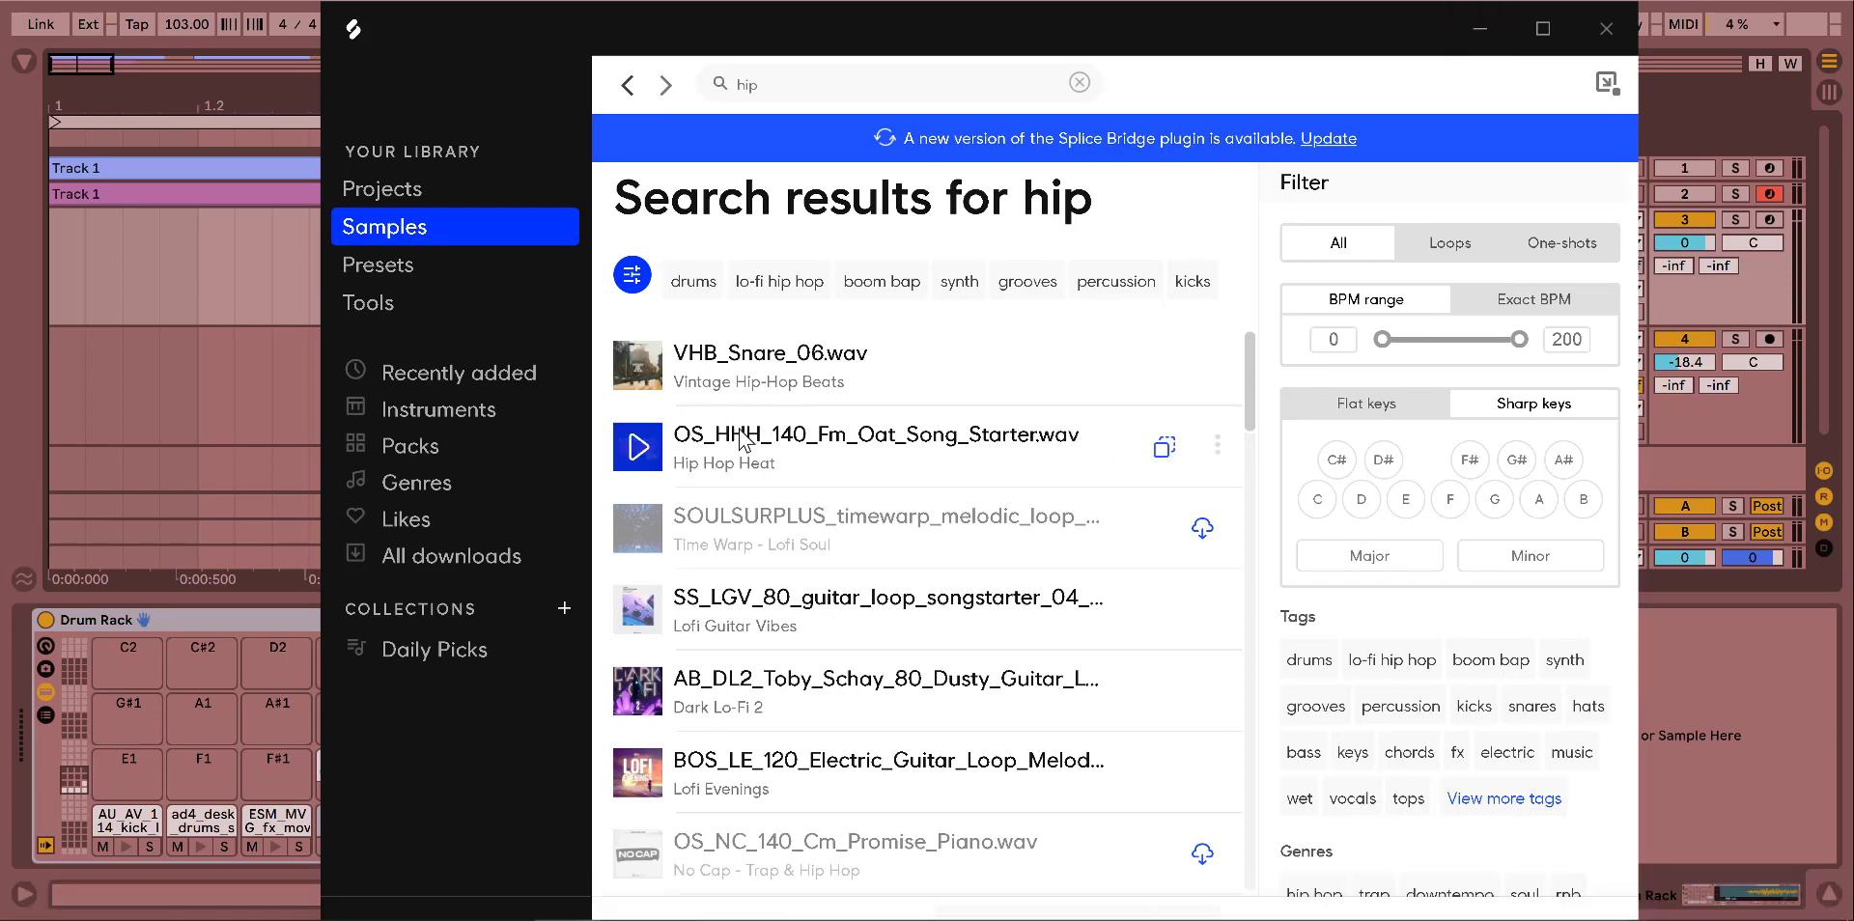
{"action": "left_click_drag", "start_coordinate": [741, 440], "coordinate": [73, 386]}
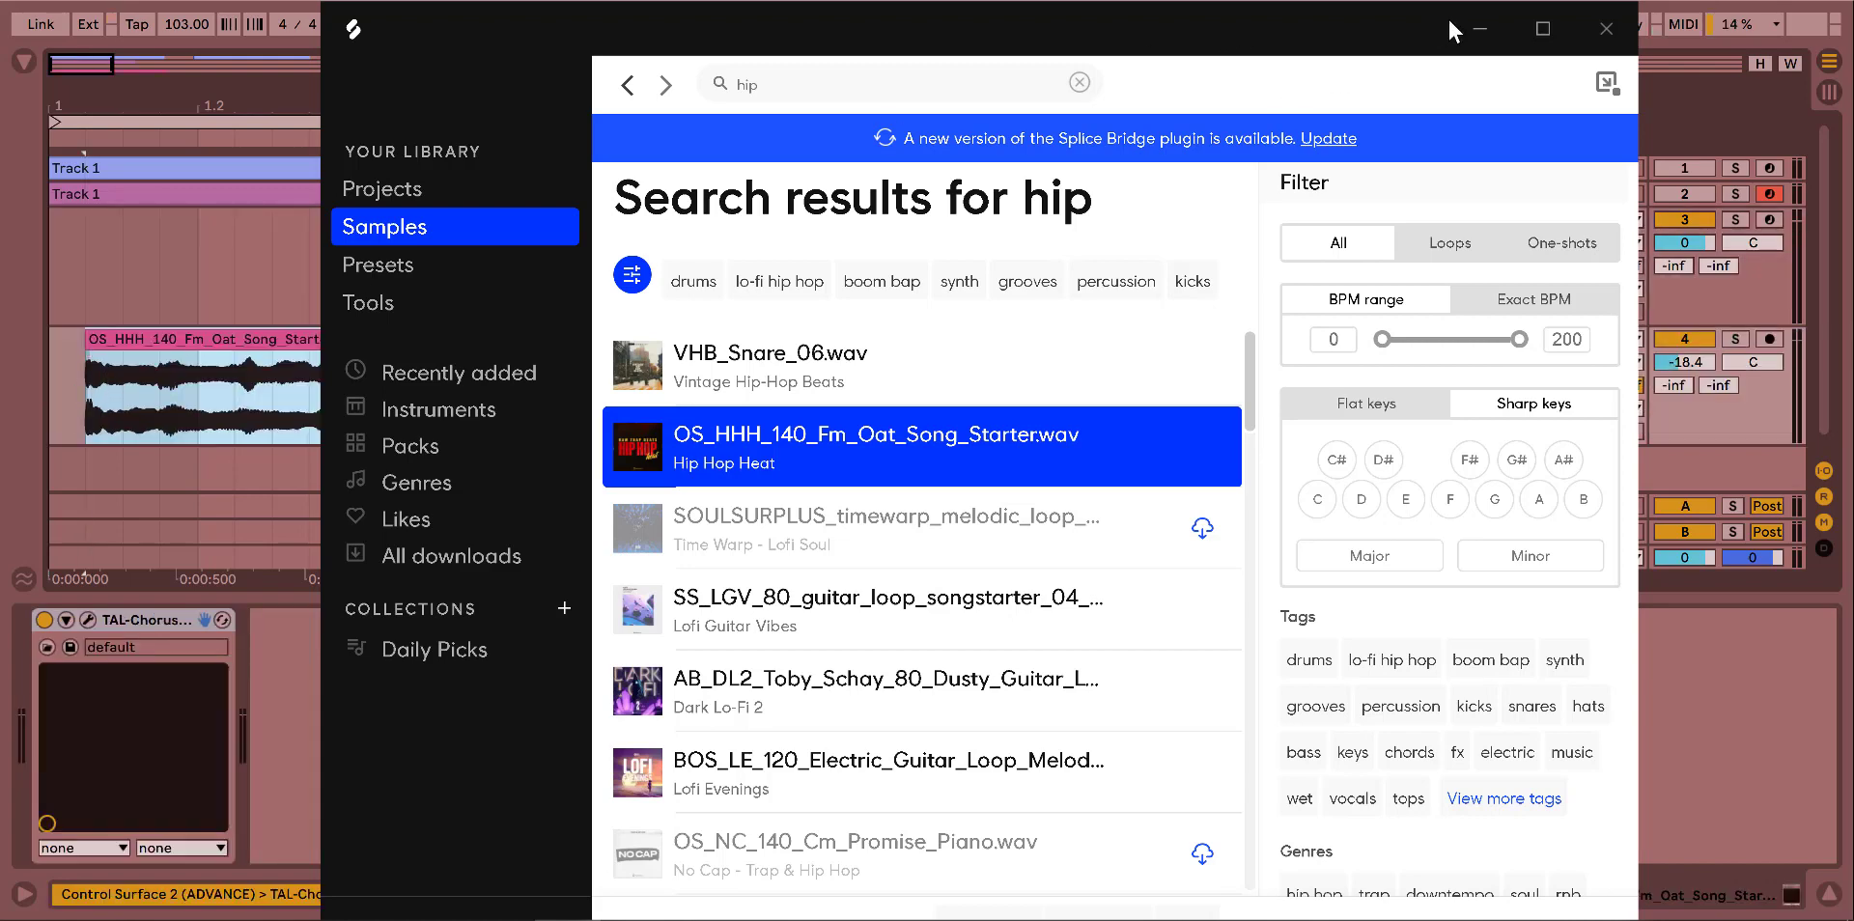
{"action": "left_click", "coordinate": [1471, 38]}
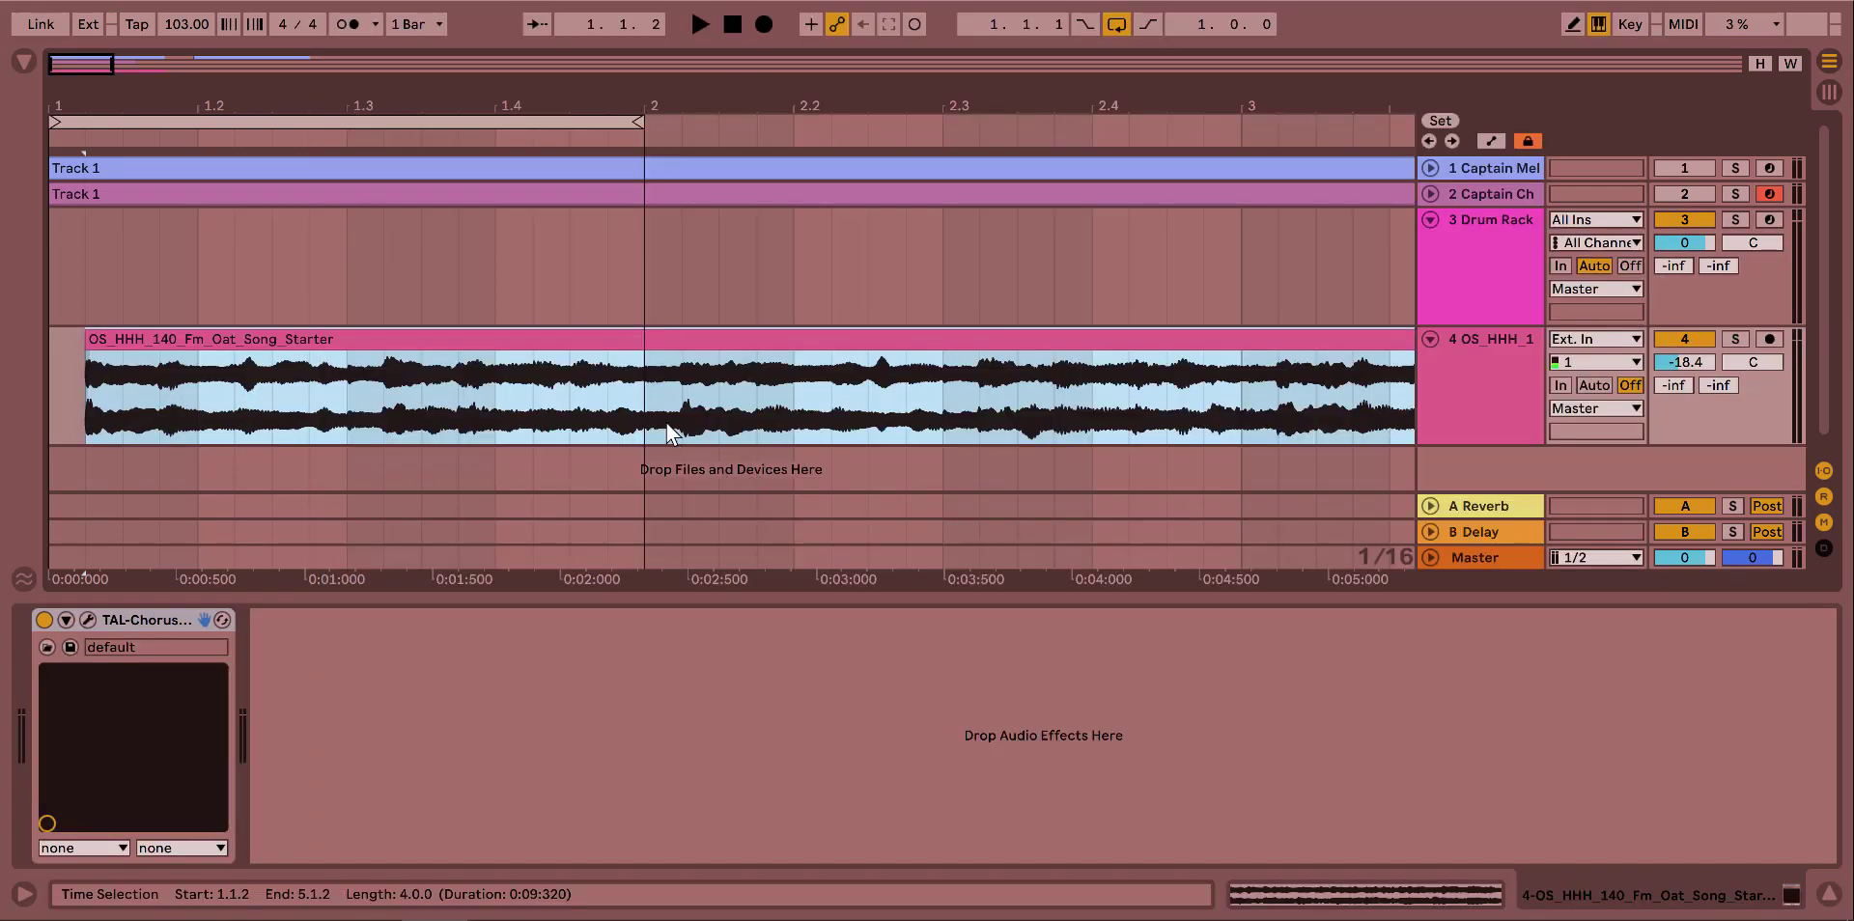
{"action": "left_click_drag", "start_coordinate": [470, 363], "coordinate": [461, 362]}
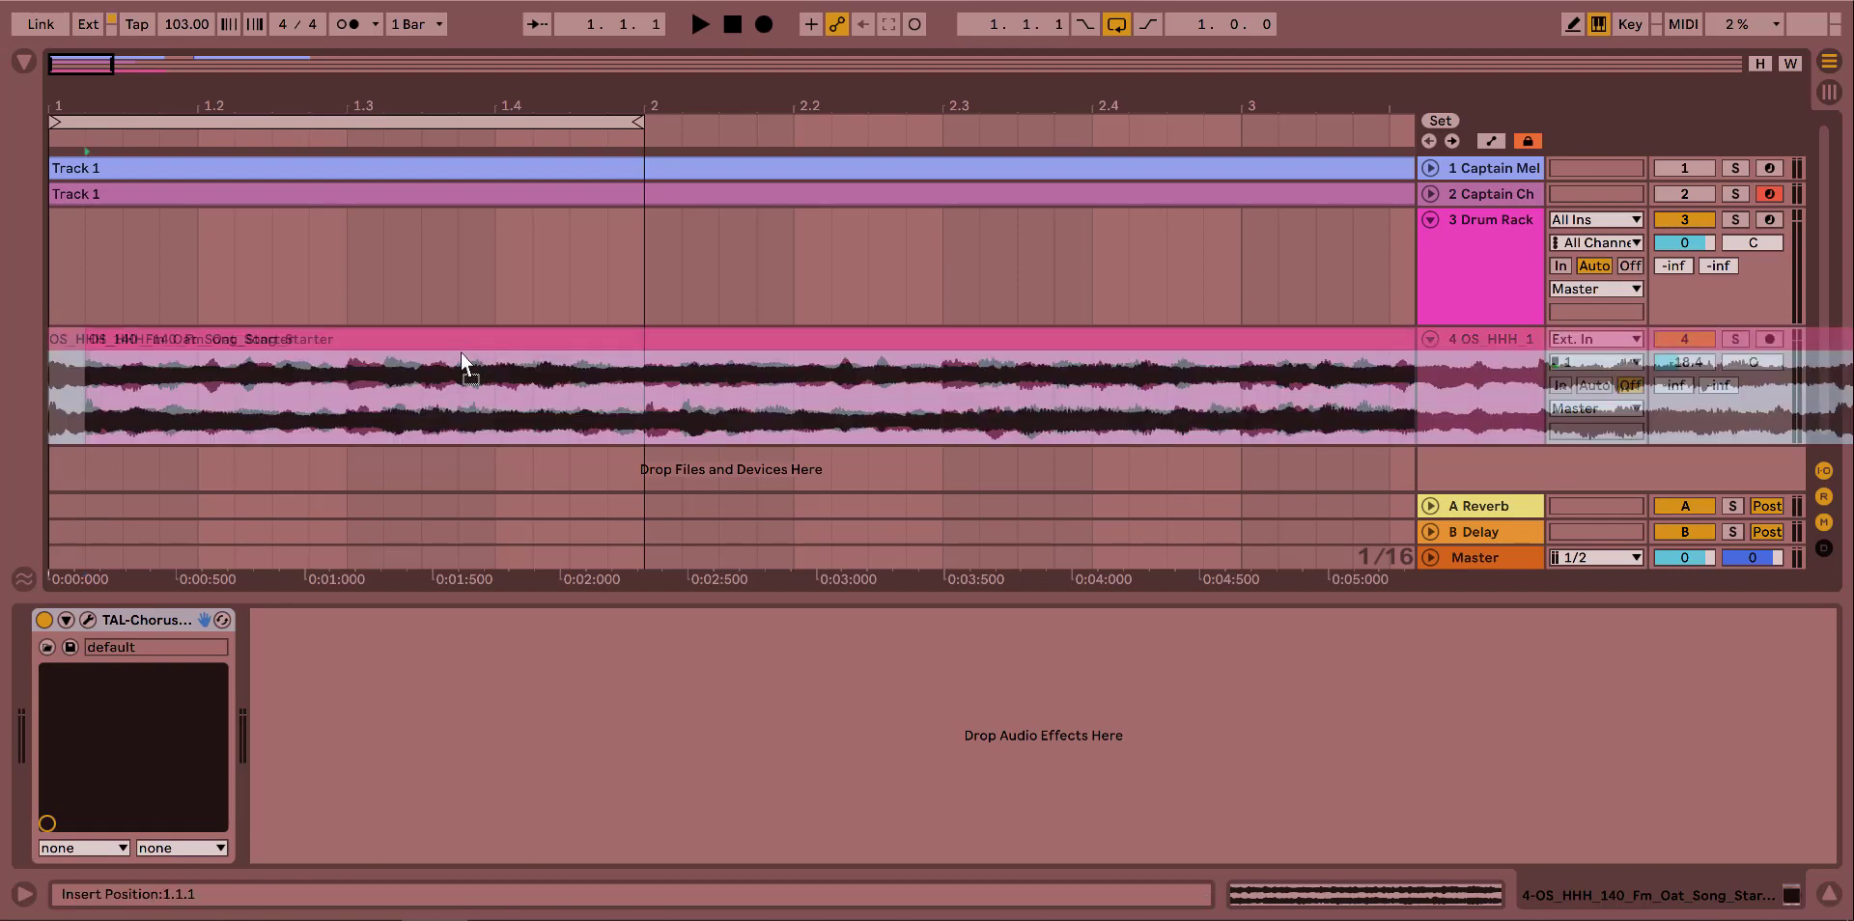
{"action": "left_click_drag", "start_coordinate": [1132, 388], "coordinate": [1680, 371]}
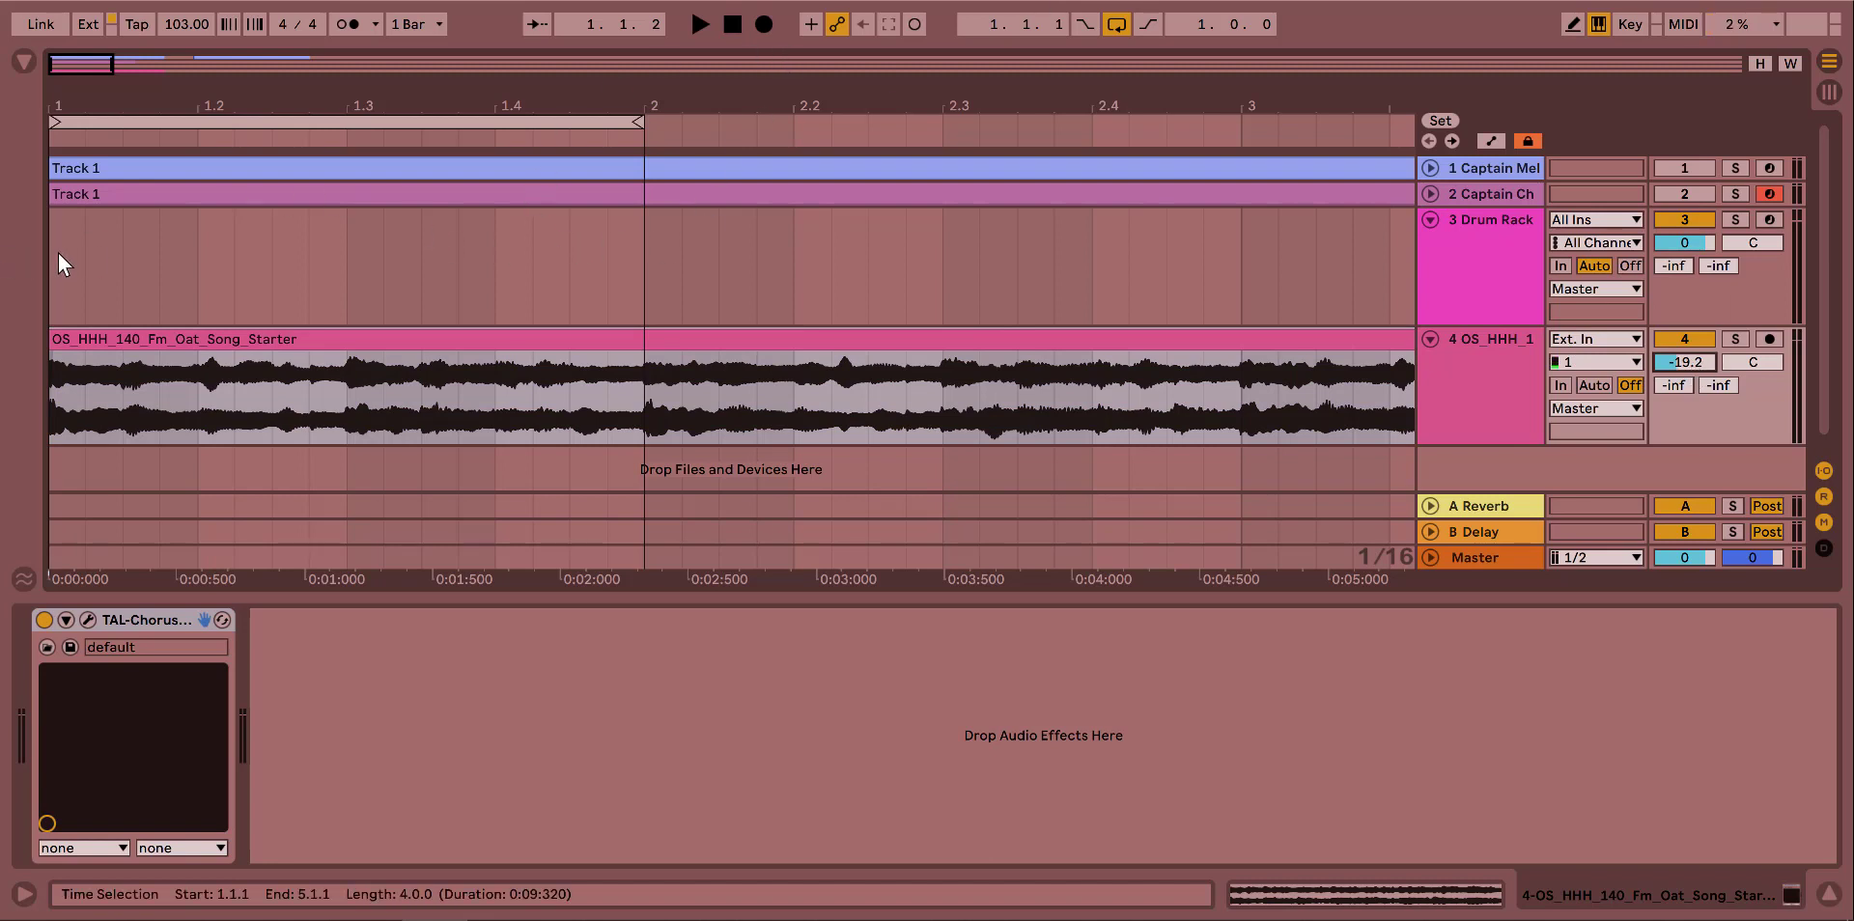
Insert an empty one-bar MIDI clip on the Drum Rack track from 1.1.1 to 2.1.1.
{"action": "left_click_drag", "start_coordinate": [58, 253], "coordinate": [635, 258]}
{"action": "right_click", "coordinate": [498, 259]}
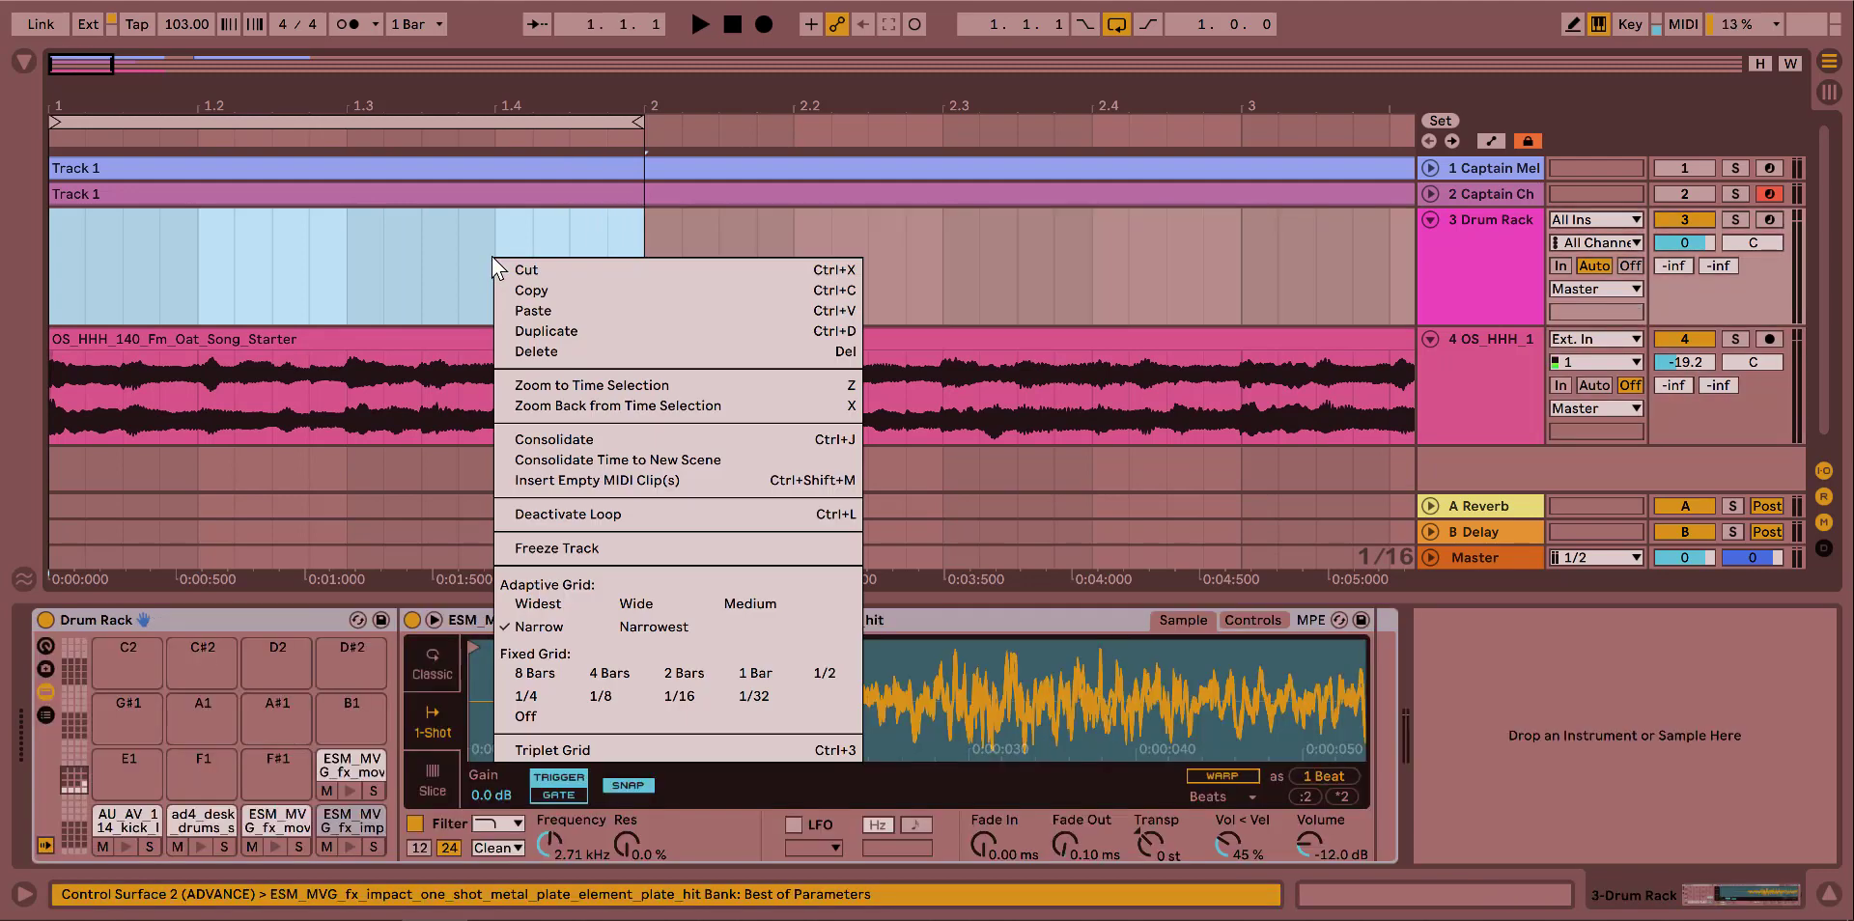
{"action": "left_click", "coordinate": [555, 480]}
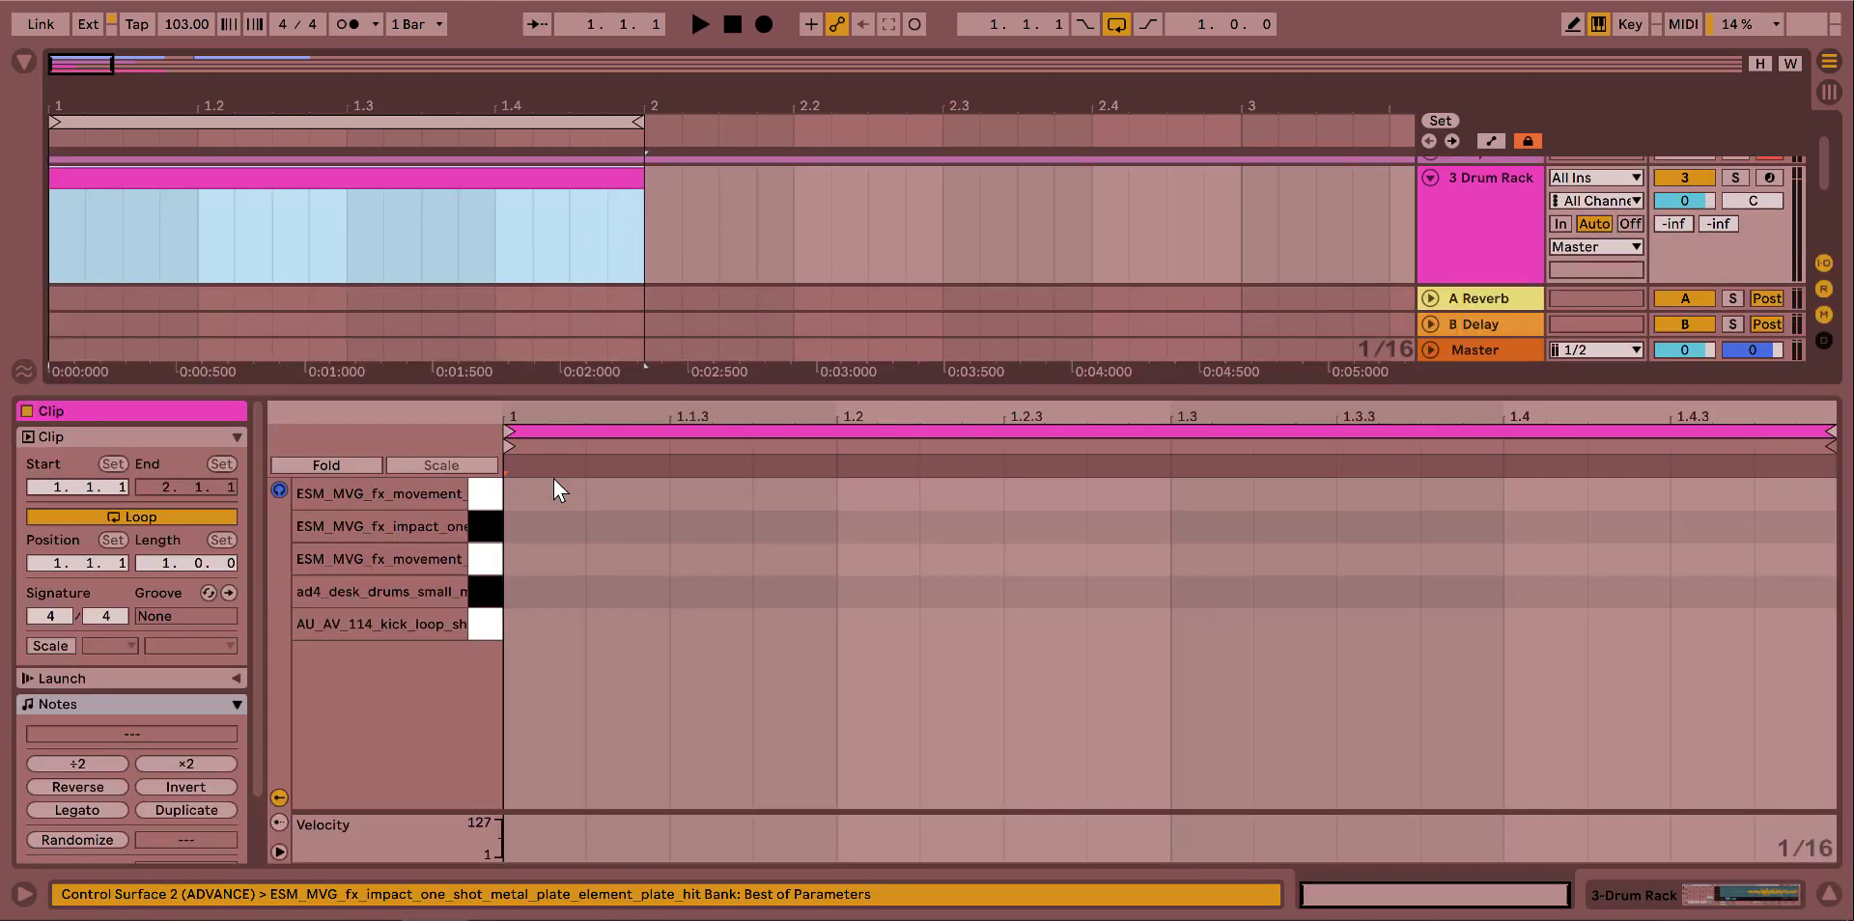
Audition the kick and desk drum sounds, and use Draw Mode to add 1/16 kick notes on all four beats of the MIDI clip.
{"action": "left_click", "coordinate": [487, 631]}
{"action": "left_click", "coordinate": [495, 593]}
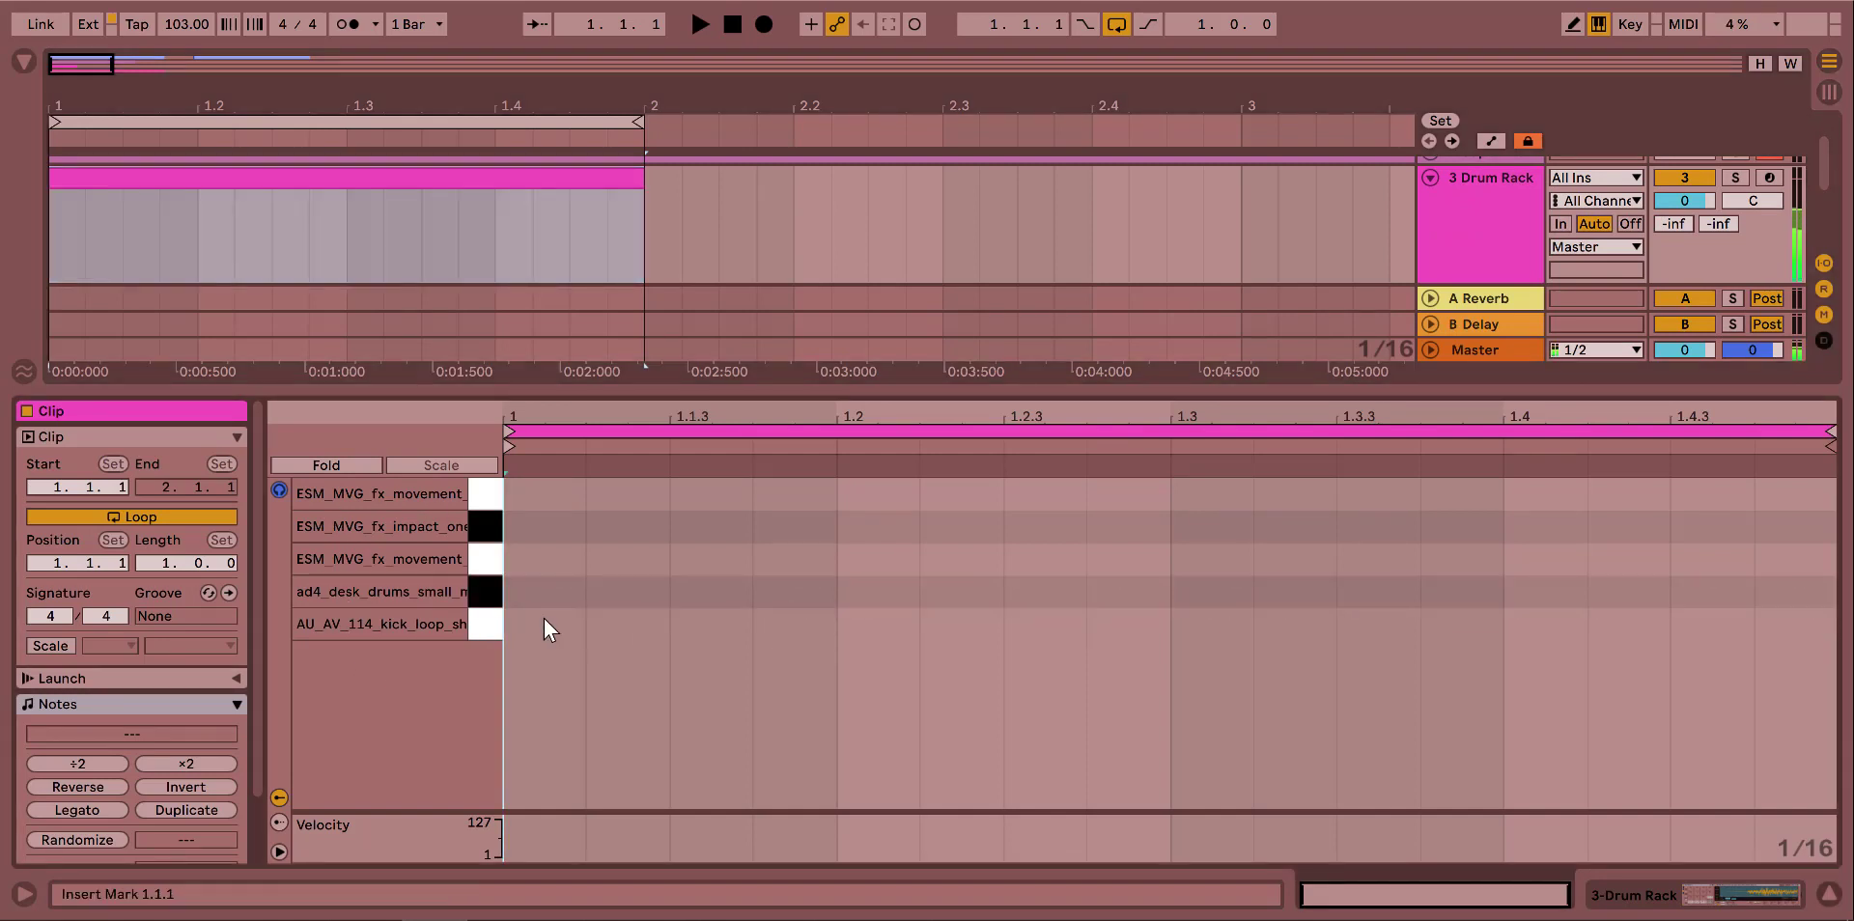
{"action": "right_click", "coordinate": [666, 529]}
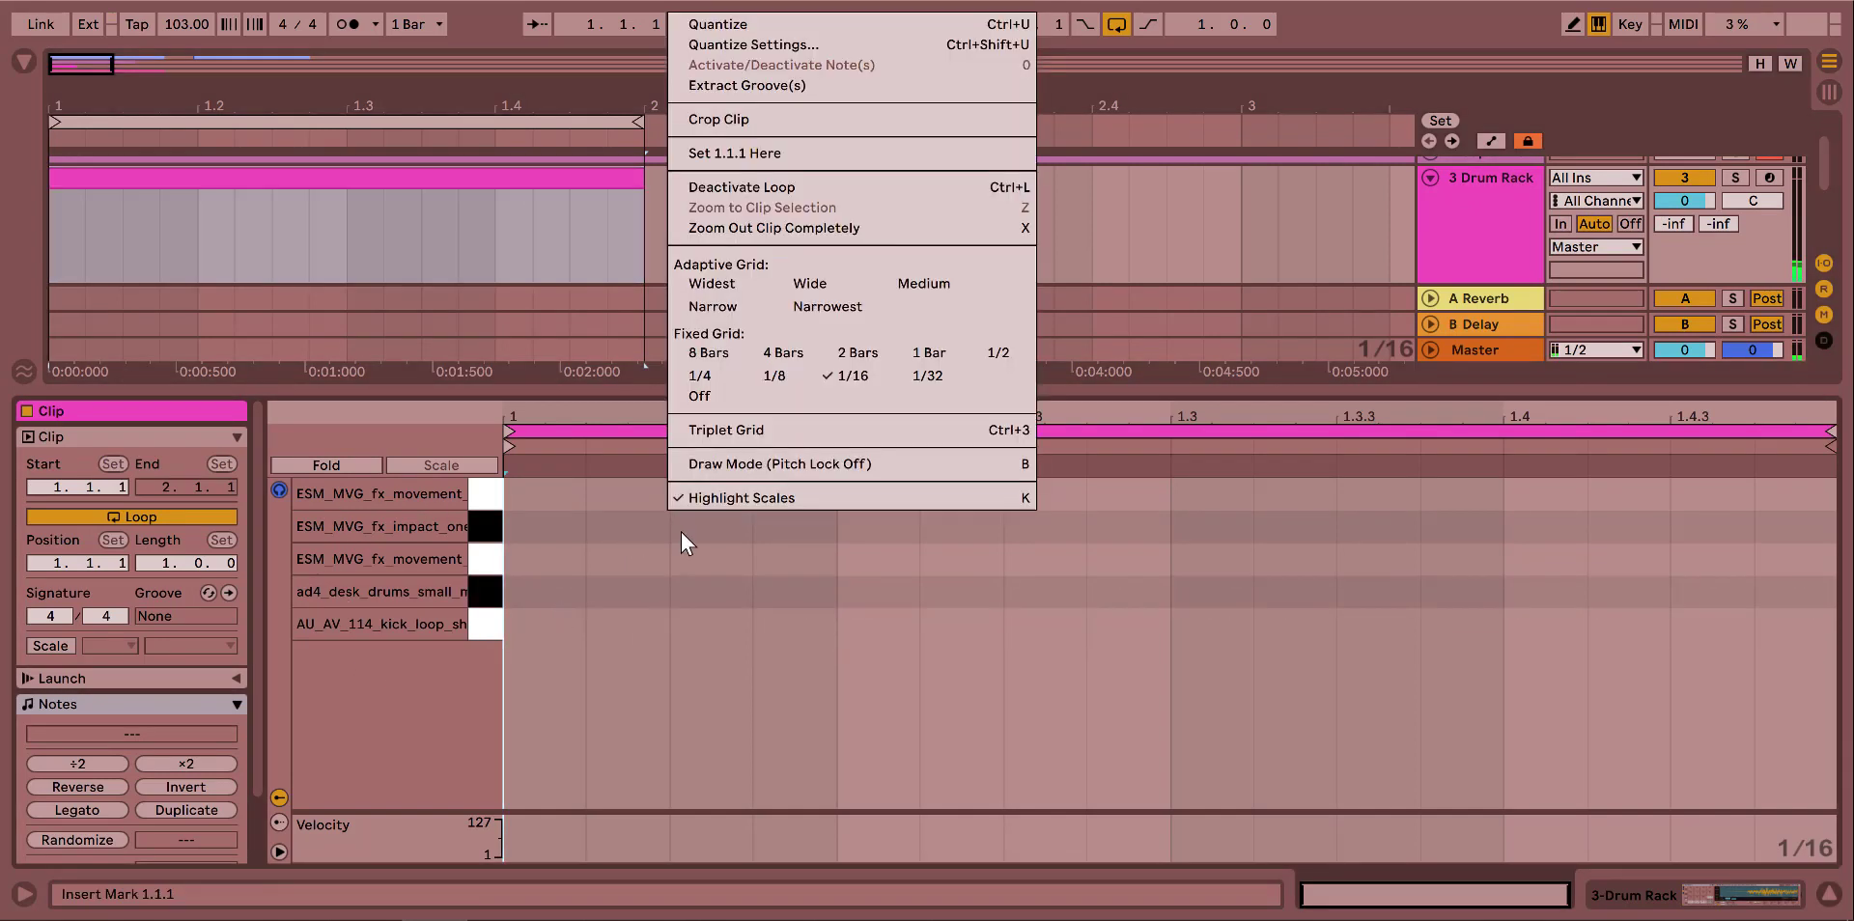
{"action": "left_click", "coordinate": [761, 471]}
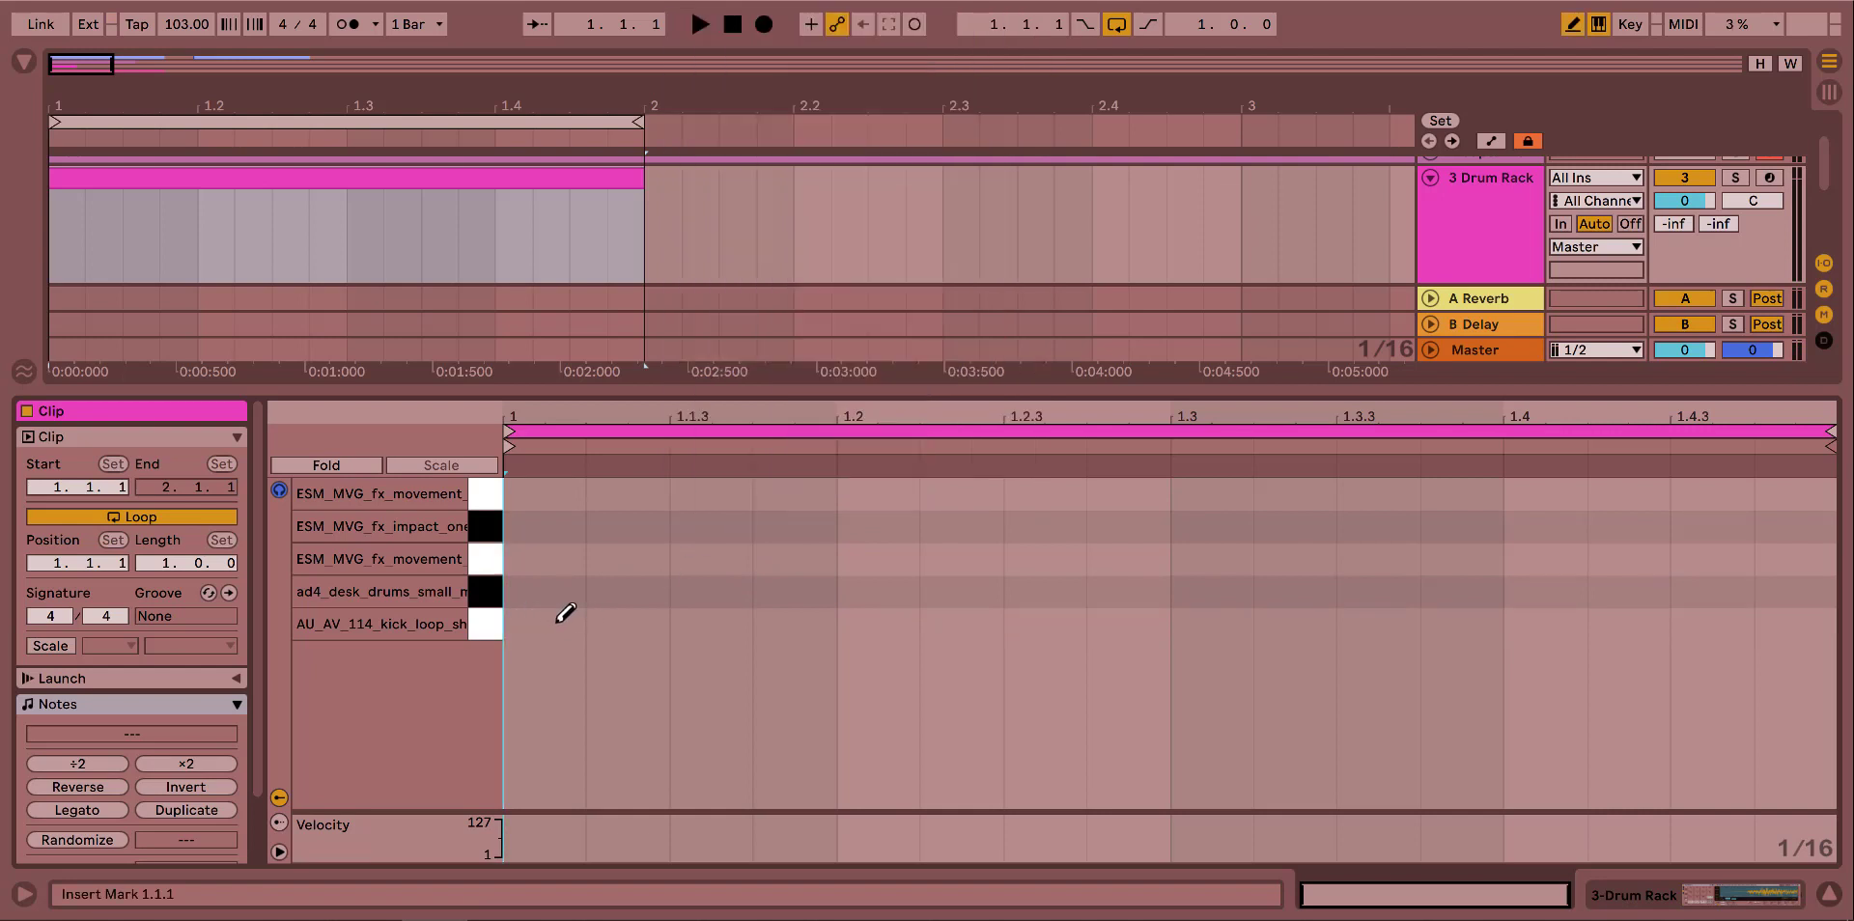
{"action": "left_click", "coordinate": [548, 620]}
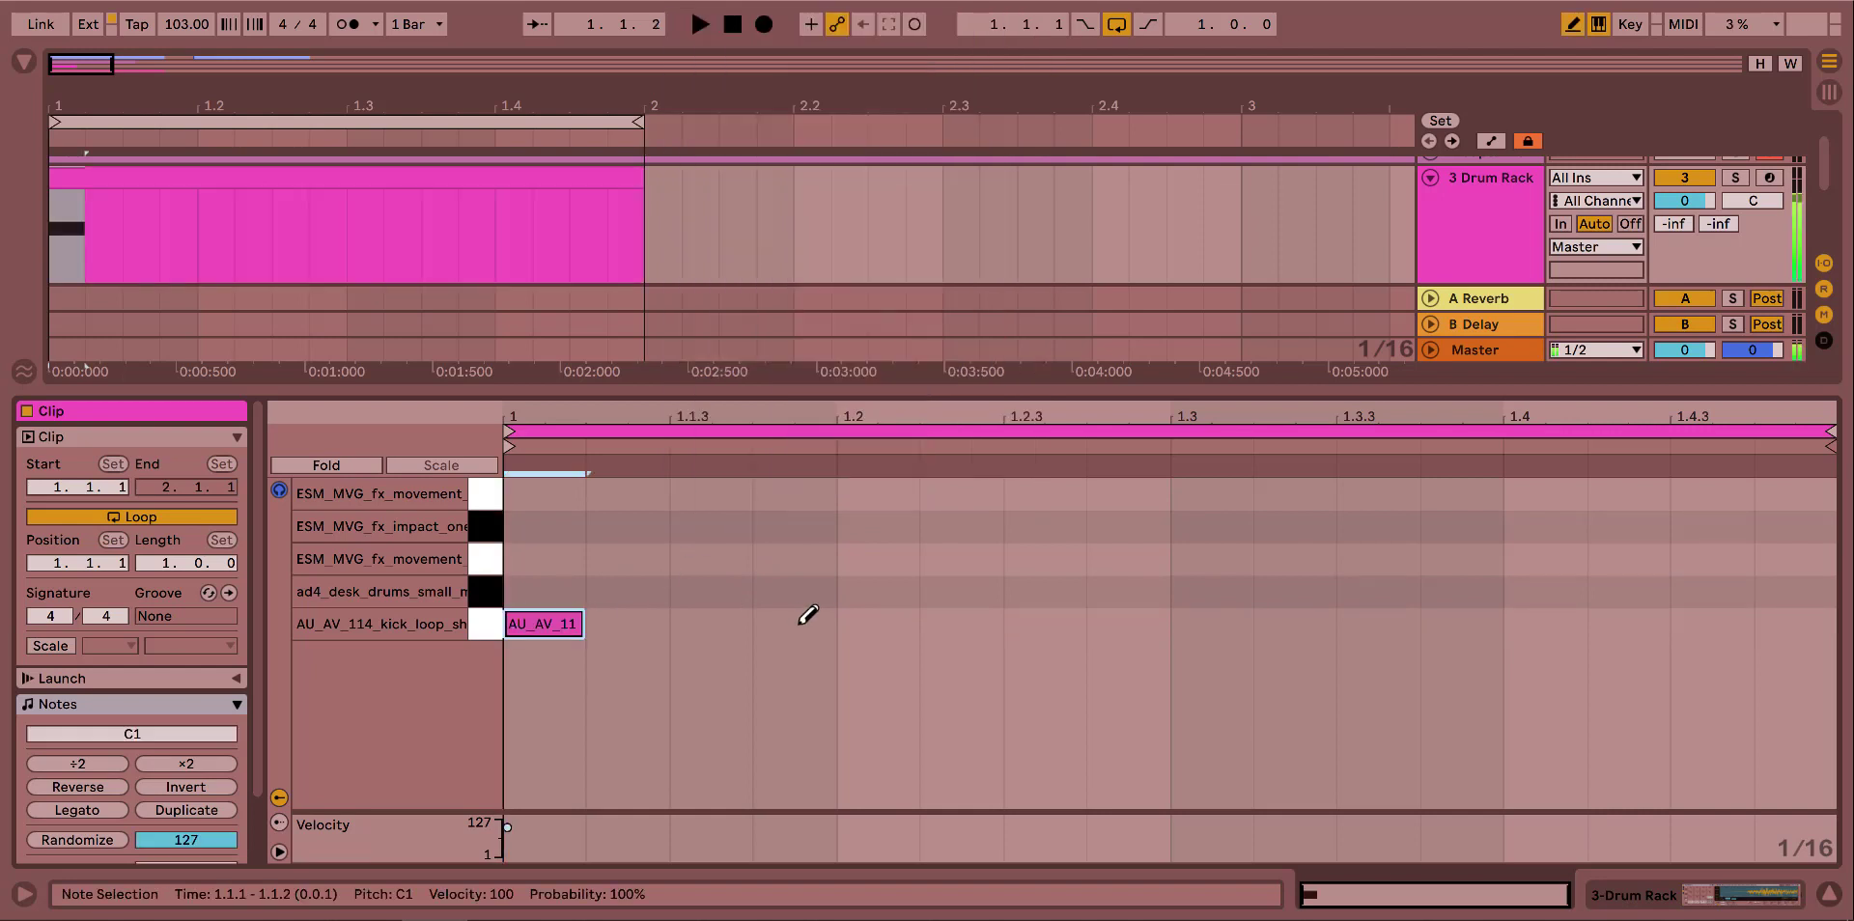
{"action": "left_click", "coordinate": [874, 623]}
{"action": "left_click", "coordinate": [1212, 623]}
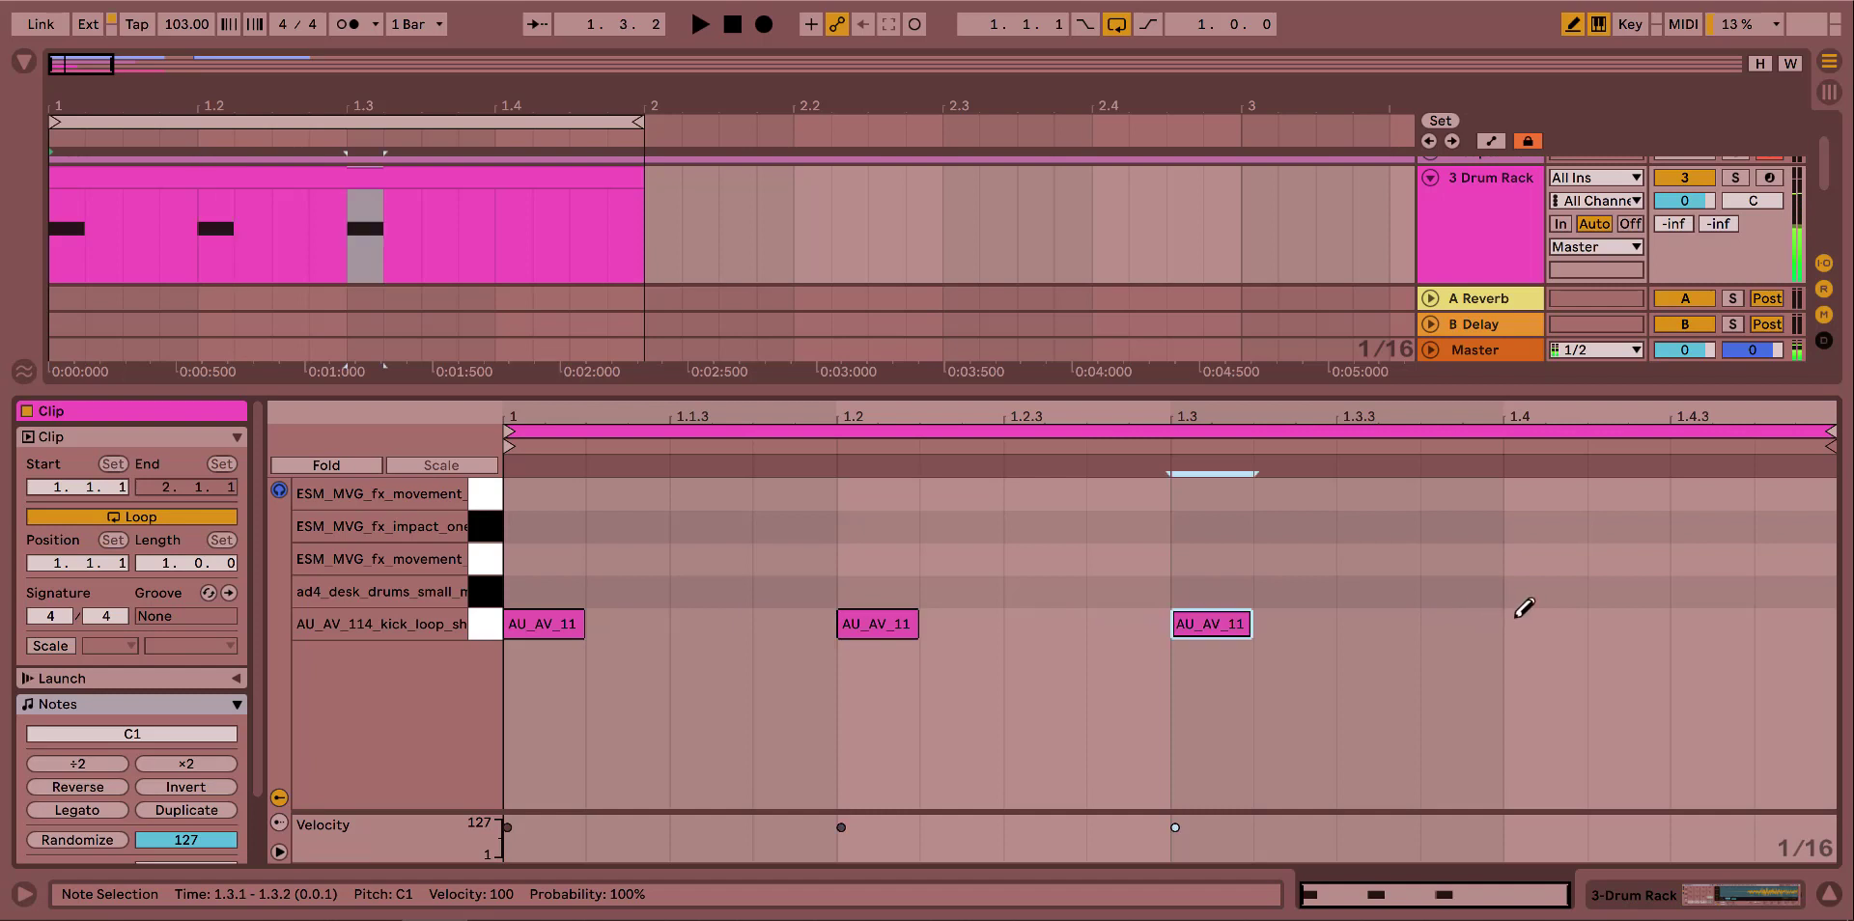
{"action": "left_click", "coordinate": [1526, 618]}
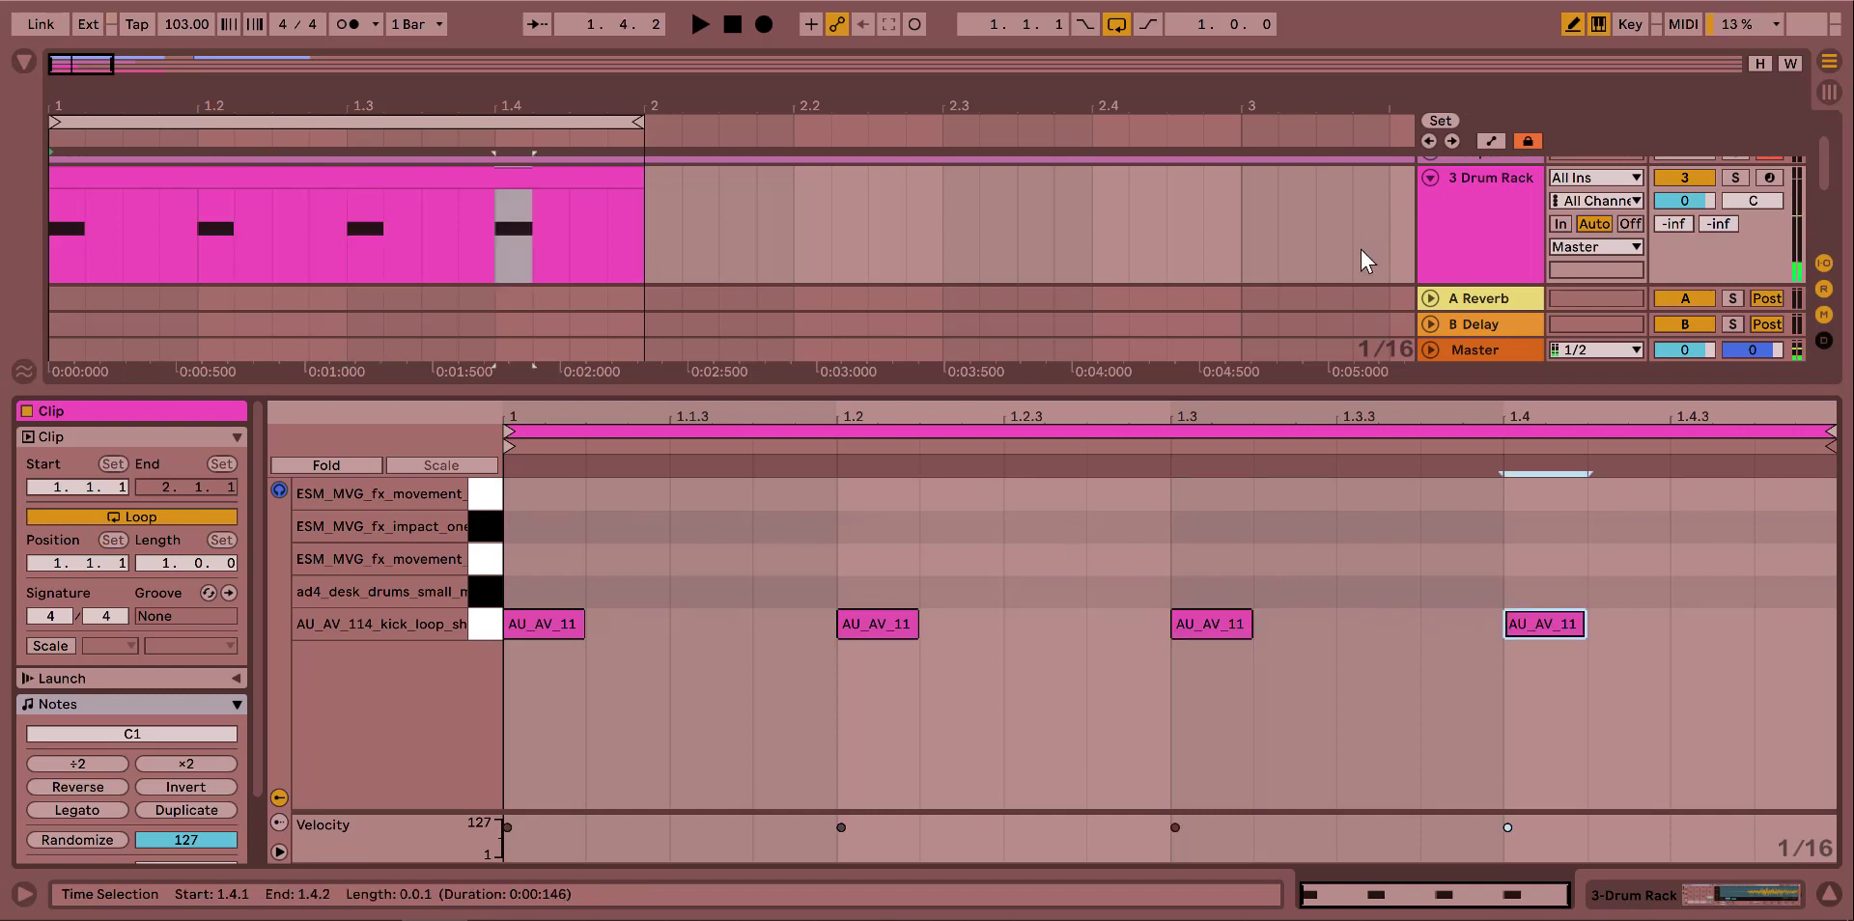
Play the looped bar to hear the kick pattern together with the song starter sample, and stop playback.
{"action": "key", "text": "space"}
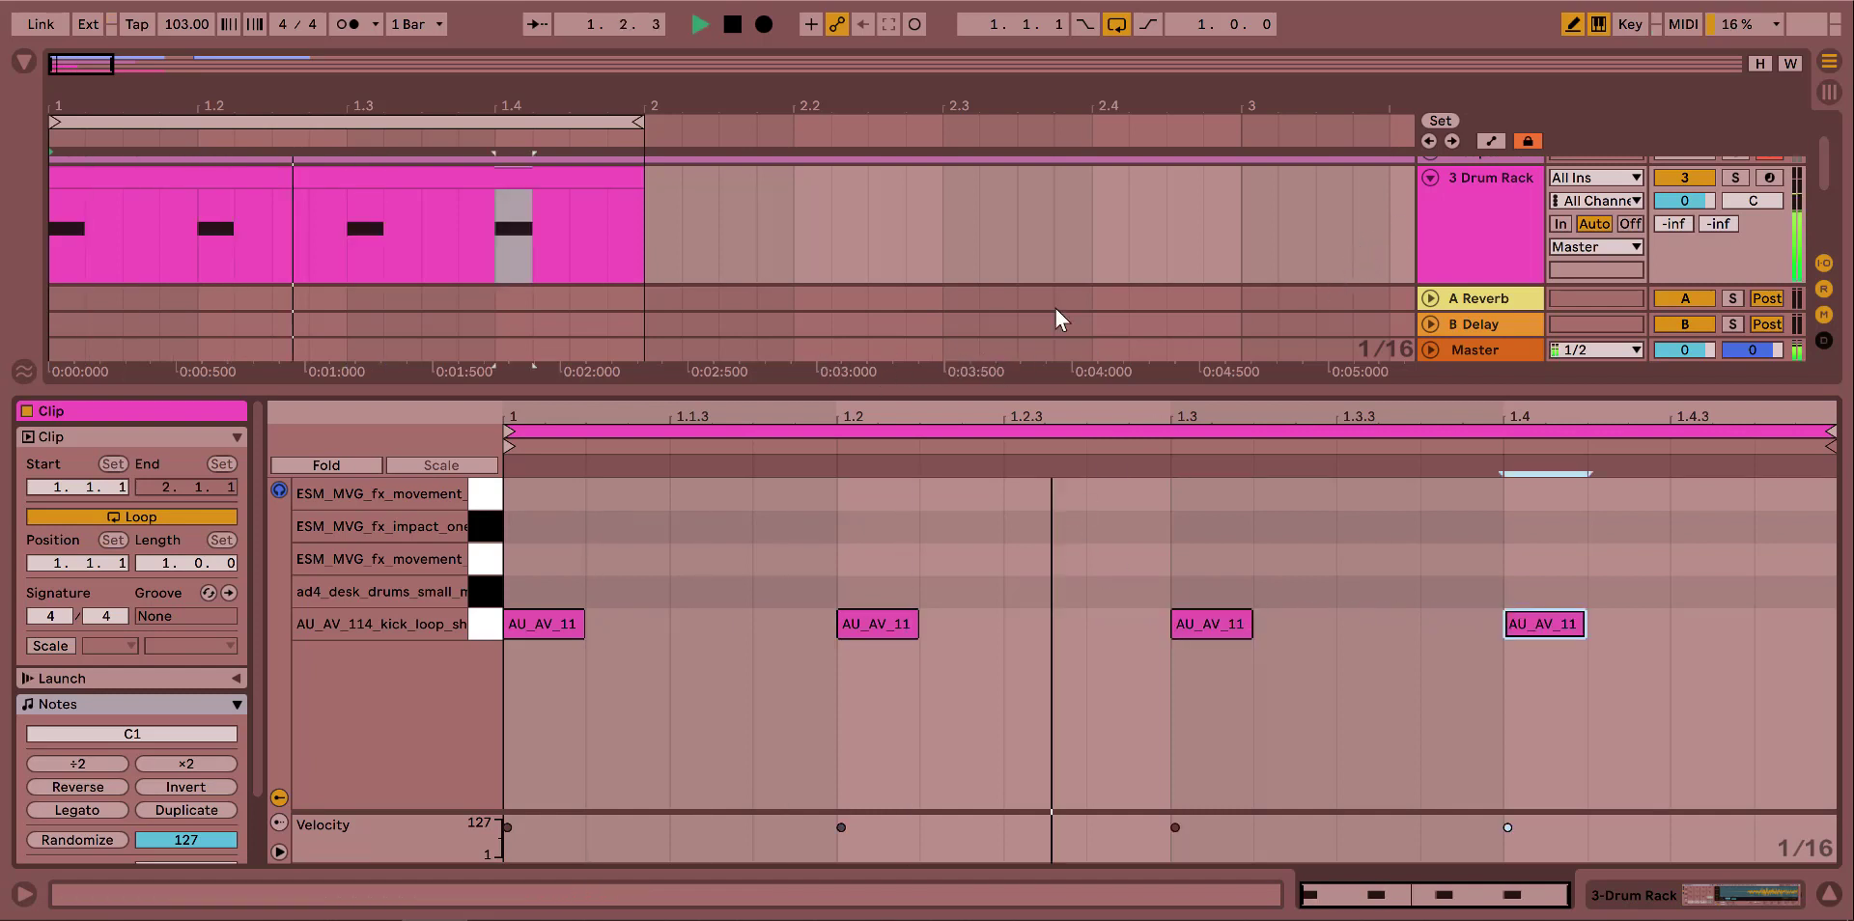
{"action": "scroll", "coordinate": [1389, 220], "scroll_direction": "down", "scroll_amount": 2}
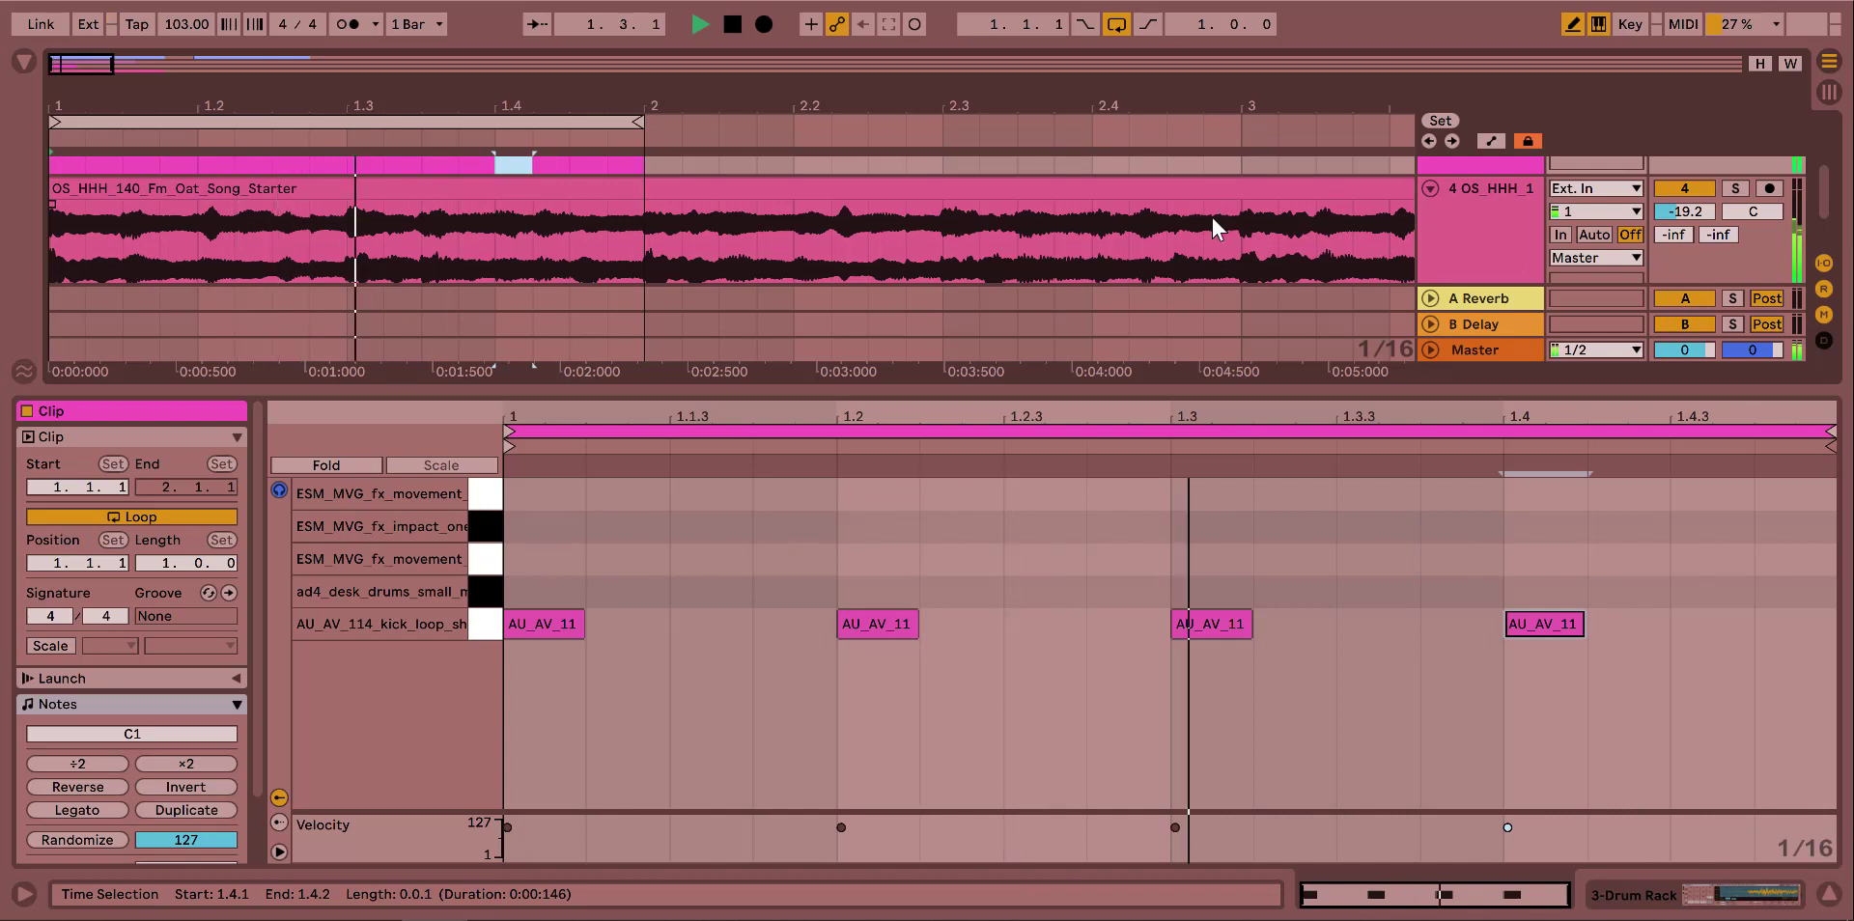
{"action": "key", "text": "space"}
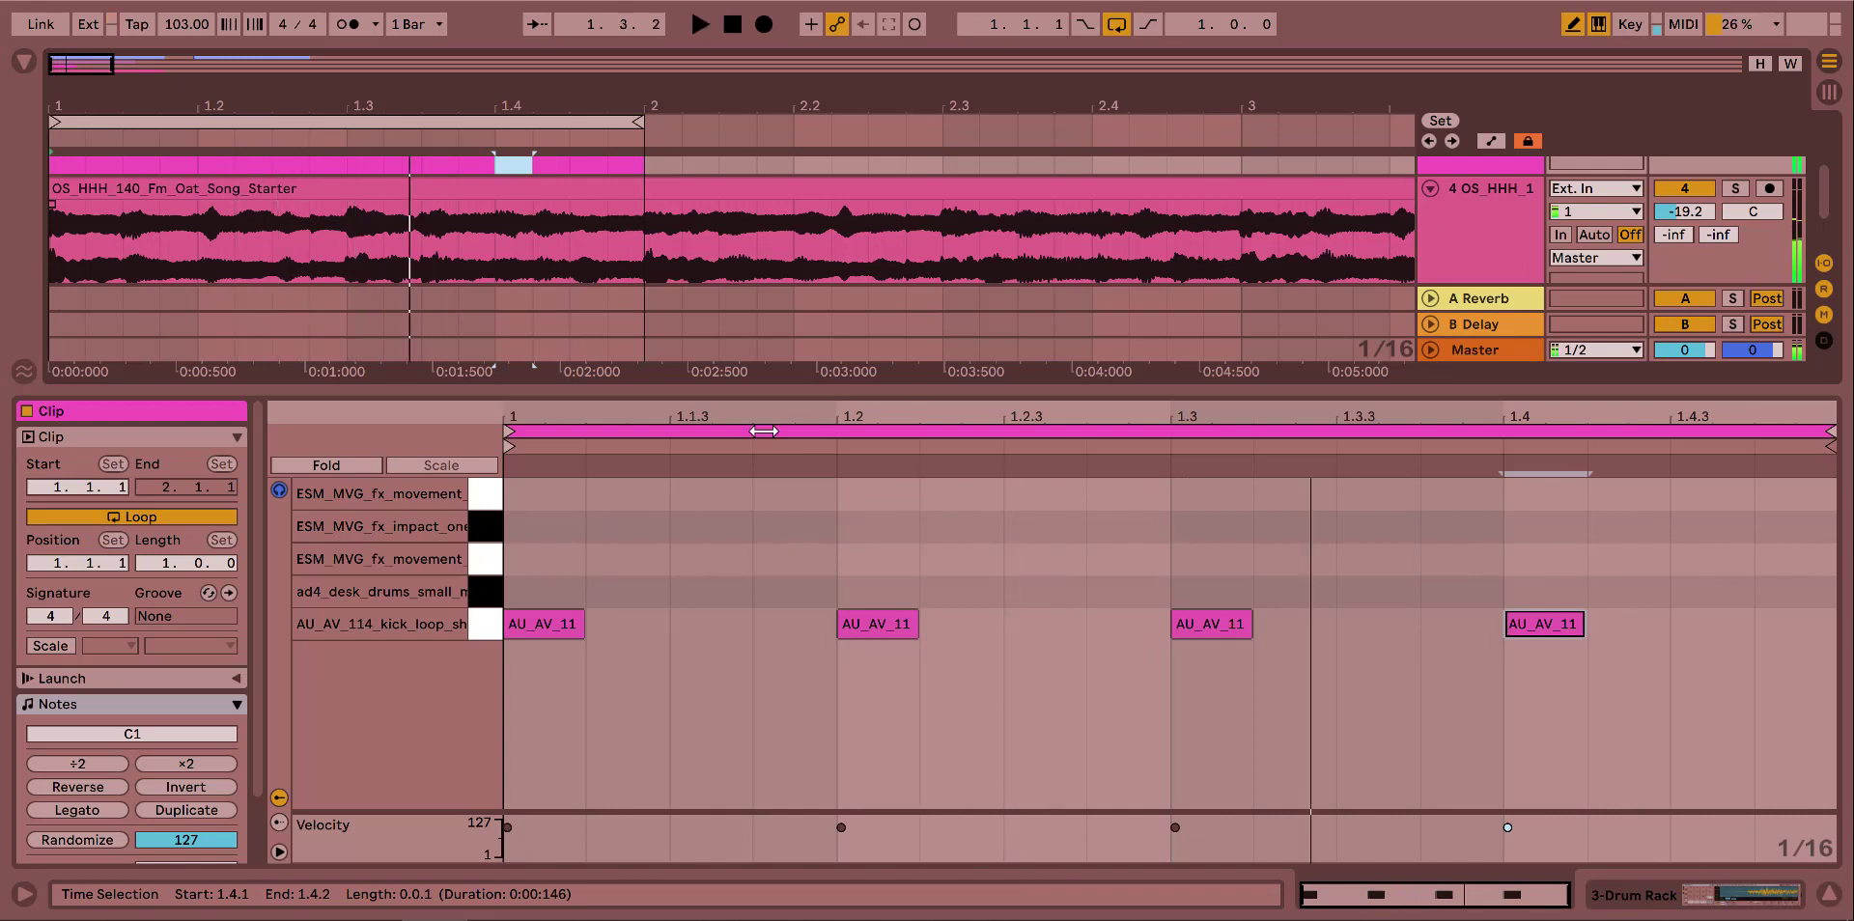
Draw 1/16 notes for the ESM_MVG_fx_movement sound on D1 at 1.1.1, 1.1.4, 1.2.3, 1.3.2, 1.4.1 and 1.4.3 and start playback.
{"action": "left_click", "coordinate": [490, 593]}
{"action": "left_click", "coordinate": [492, 559]}
{"action": "left_click", "coordinate": [537, 556]}
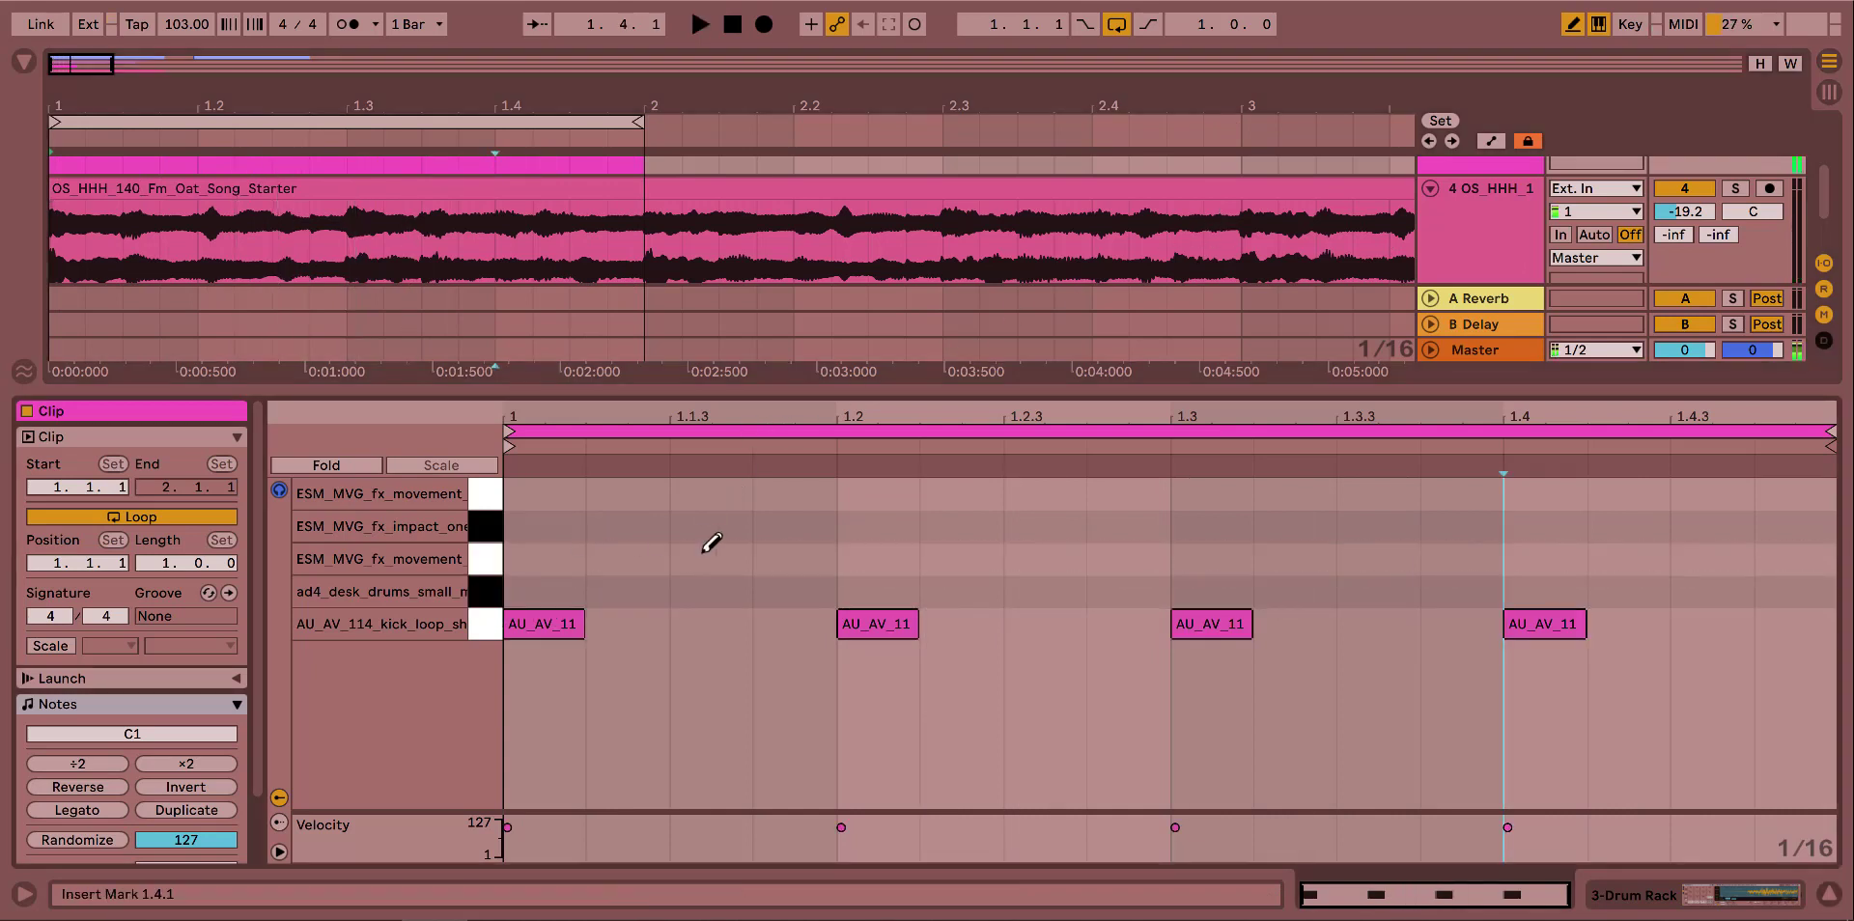
{"action": "left_click", "coordinate": [809, 557]}
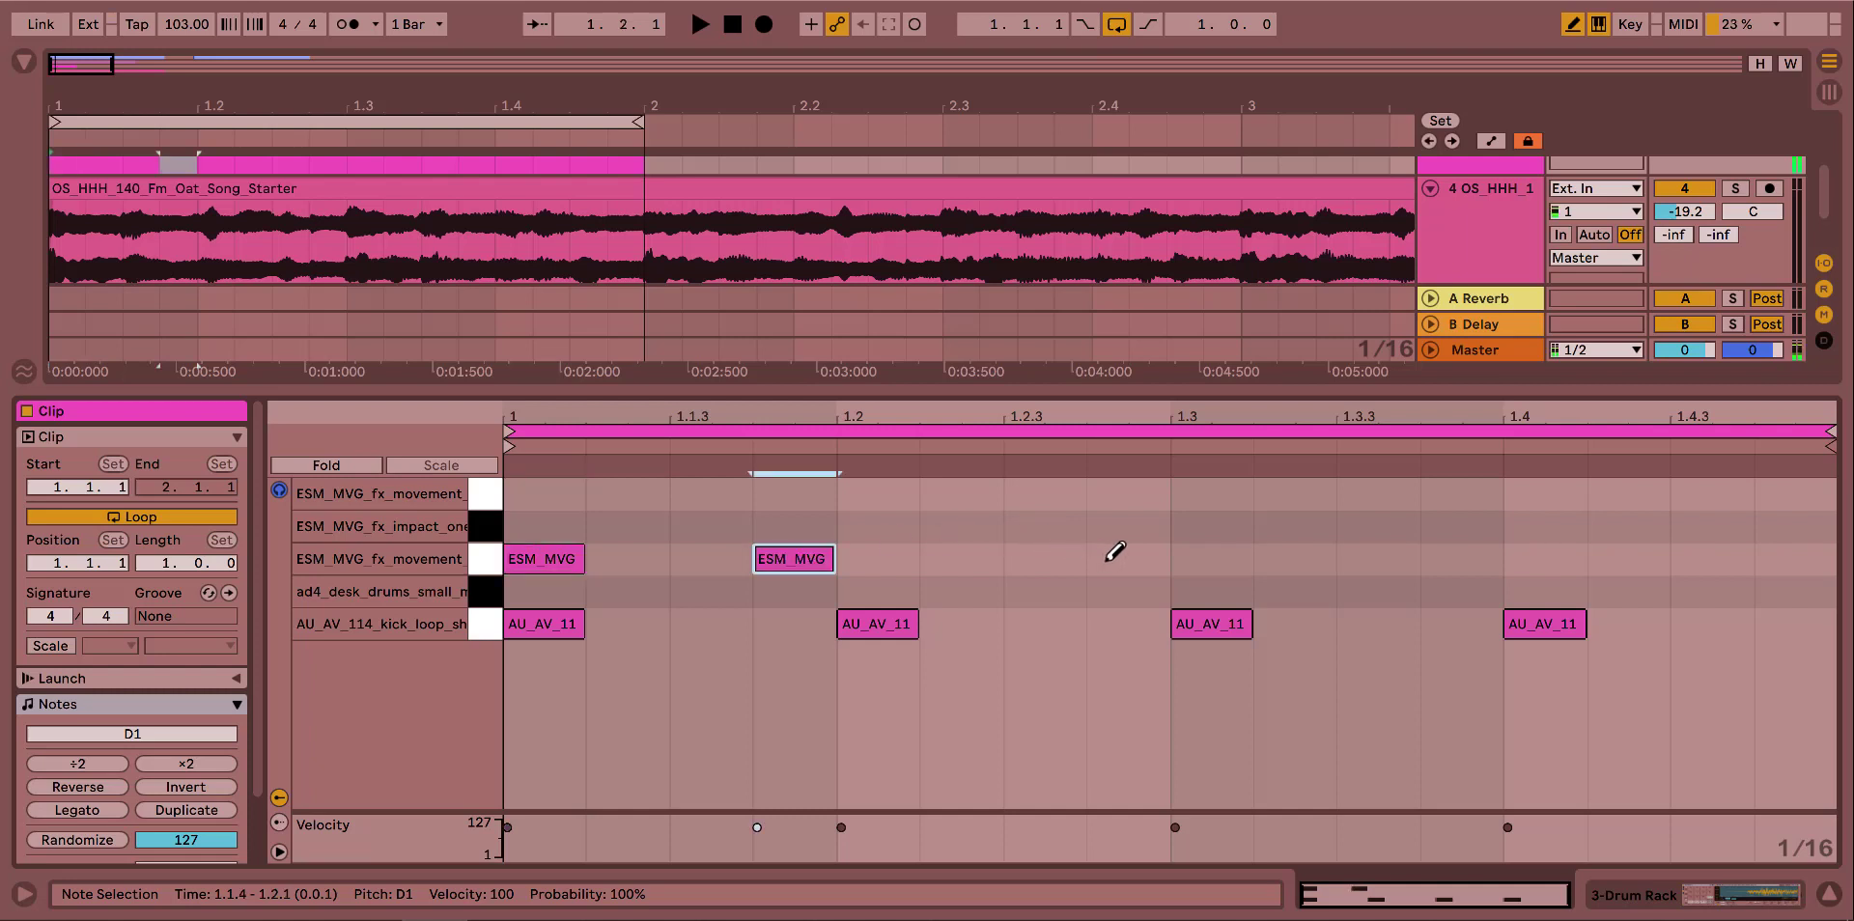
{"action": "left_click", "coordinate": [1063, 559]}
{"action": "key", "text": "space"}
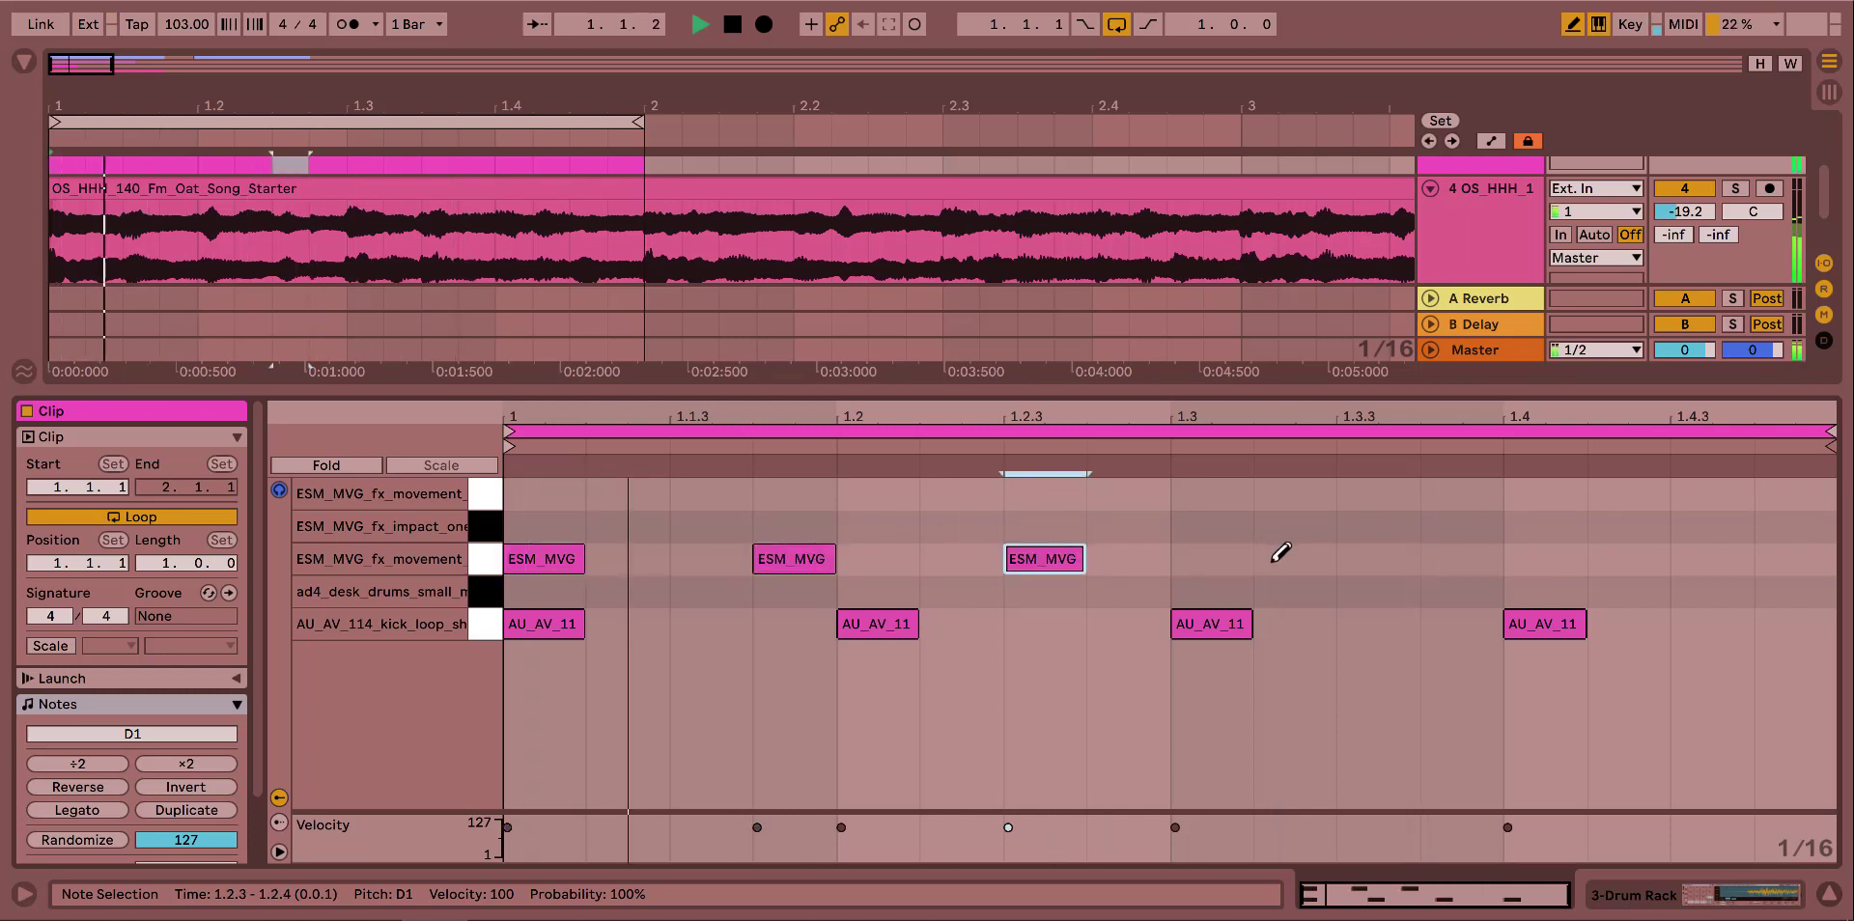
{"action": "left_click", "coordinate": [1308, 559]}
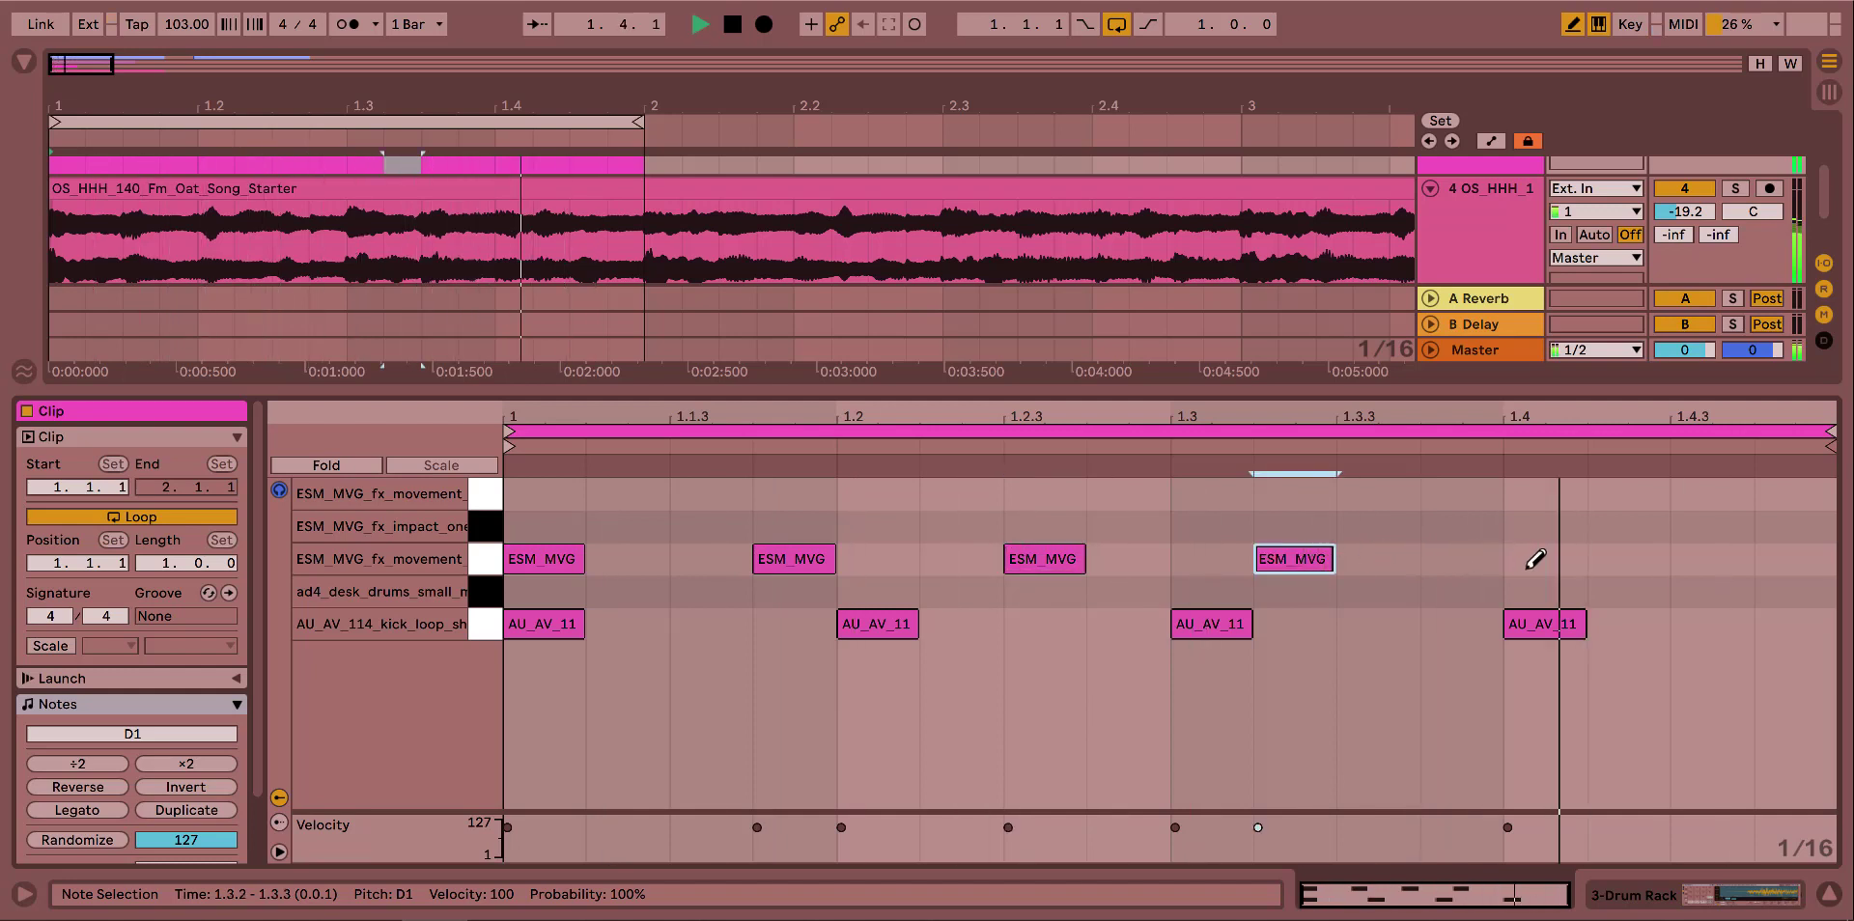
{"action": "left_click", "coordinate": [1560, 559]}
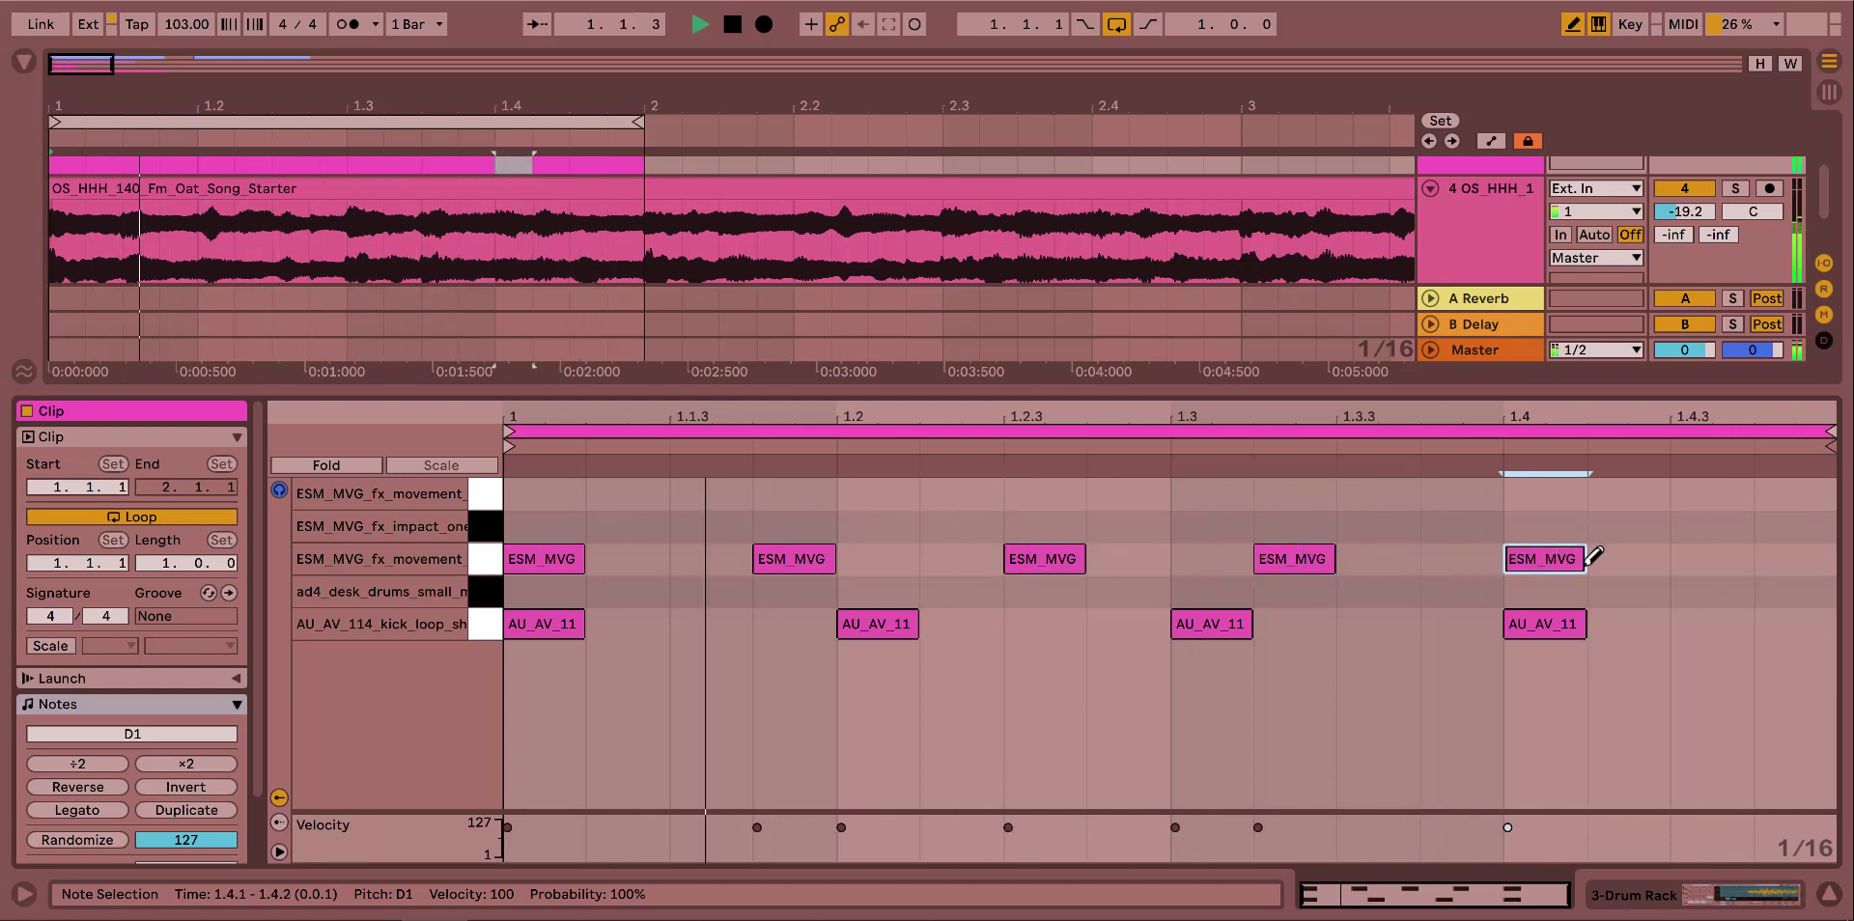
{"action": "left_click", "coordinate": [1654, 559]}
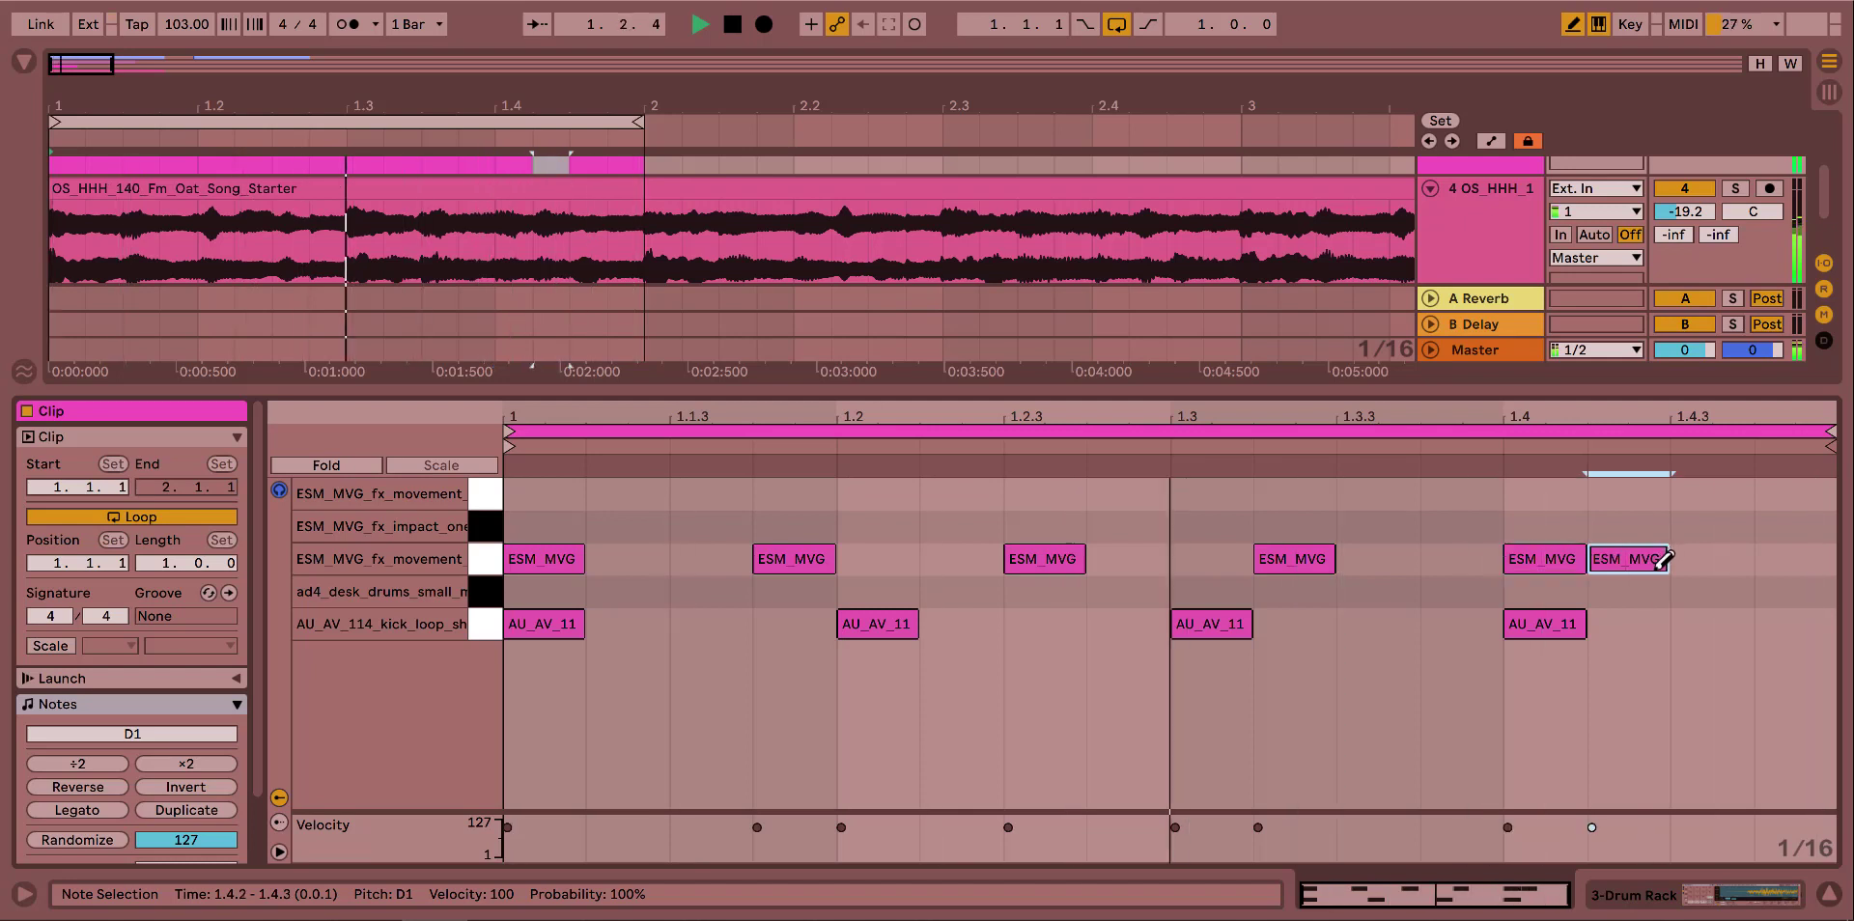
{"action": "left_click", "coordinate": [1659, 560]}
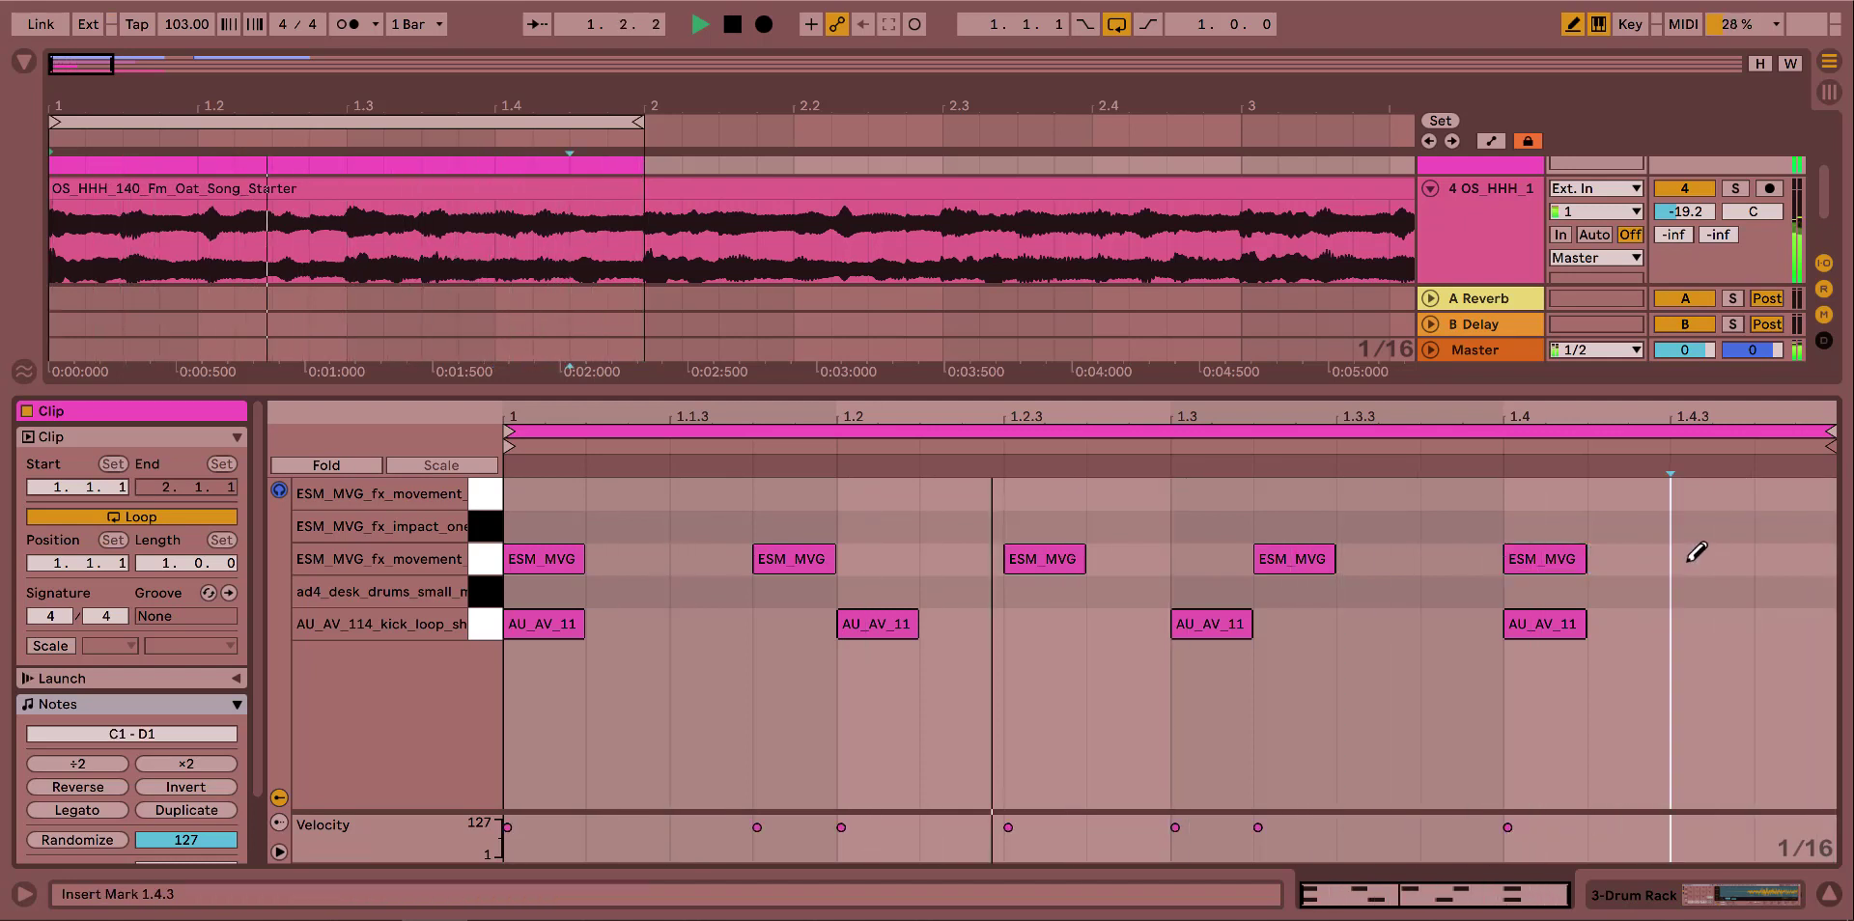
{"action": "left_click", "coordinate": [1682, 559]}
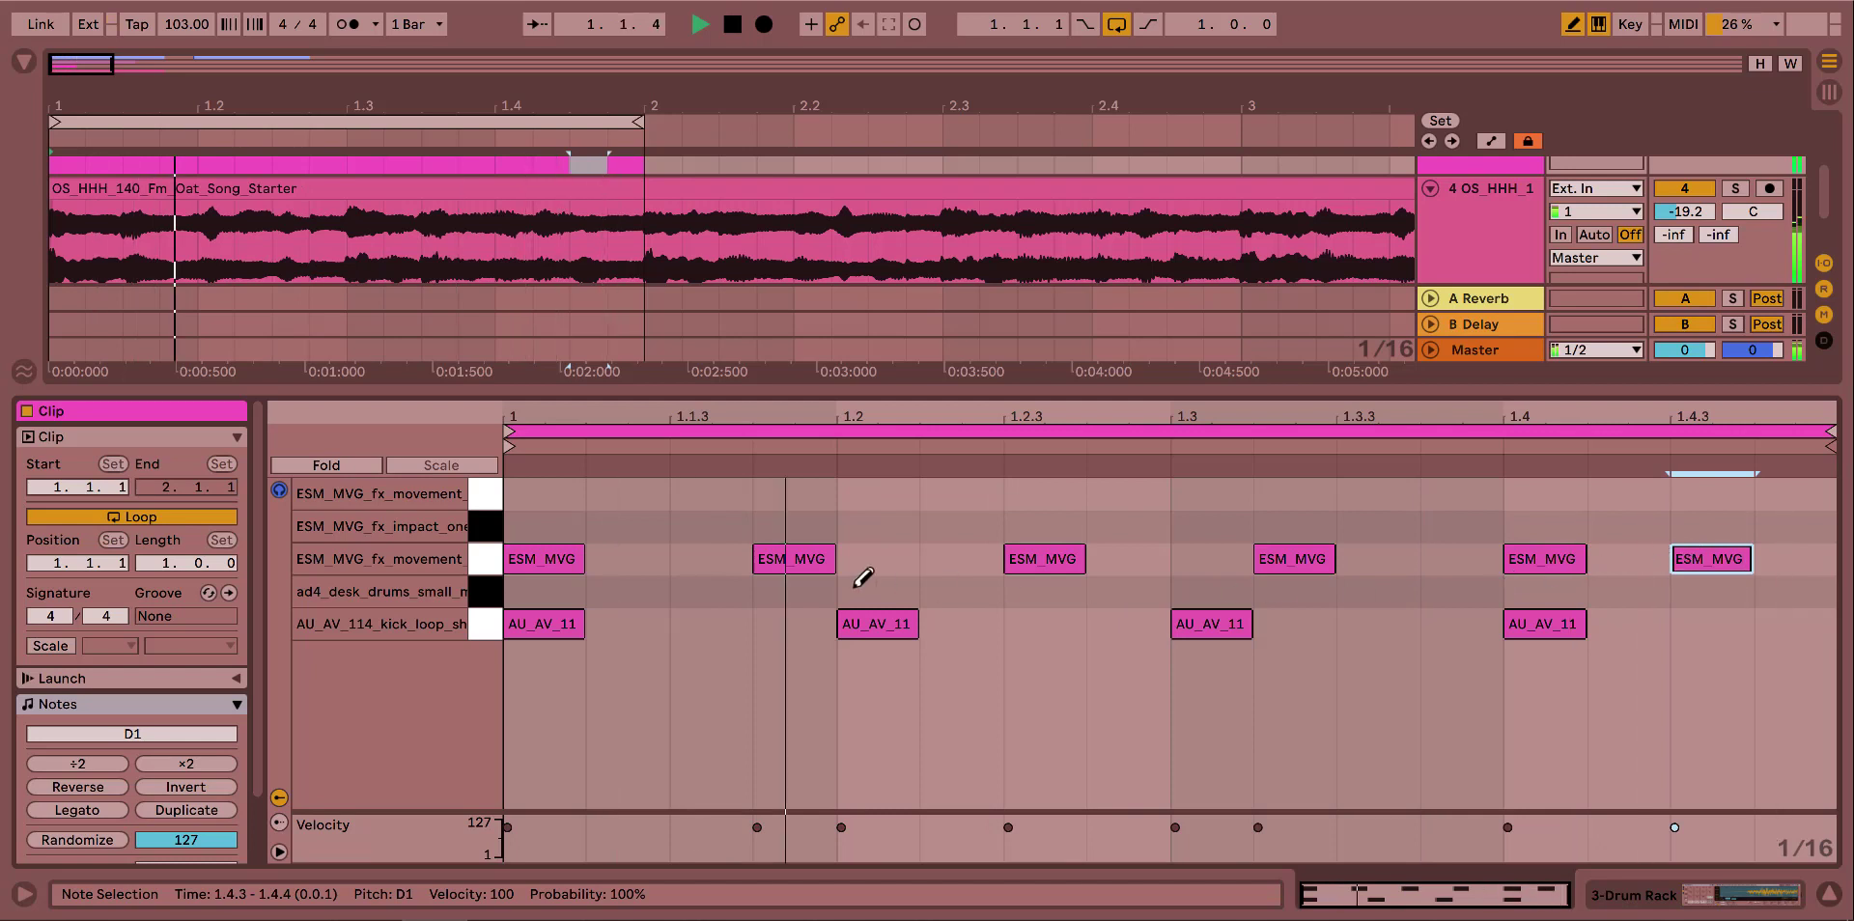
Draw 1/16 notes for the ESM_MVG_fx_impact sound at 1.1.1, 1.1.4, 1.2.3, 1.3.3 and 1.4.1.
{"action": "left_click", "coordinate": [574, 526]}
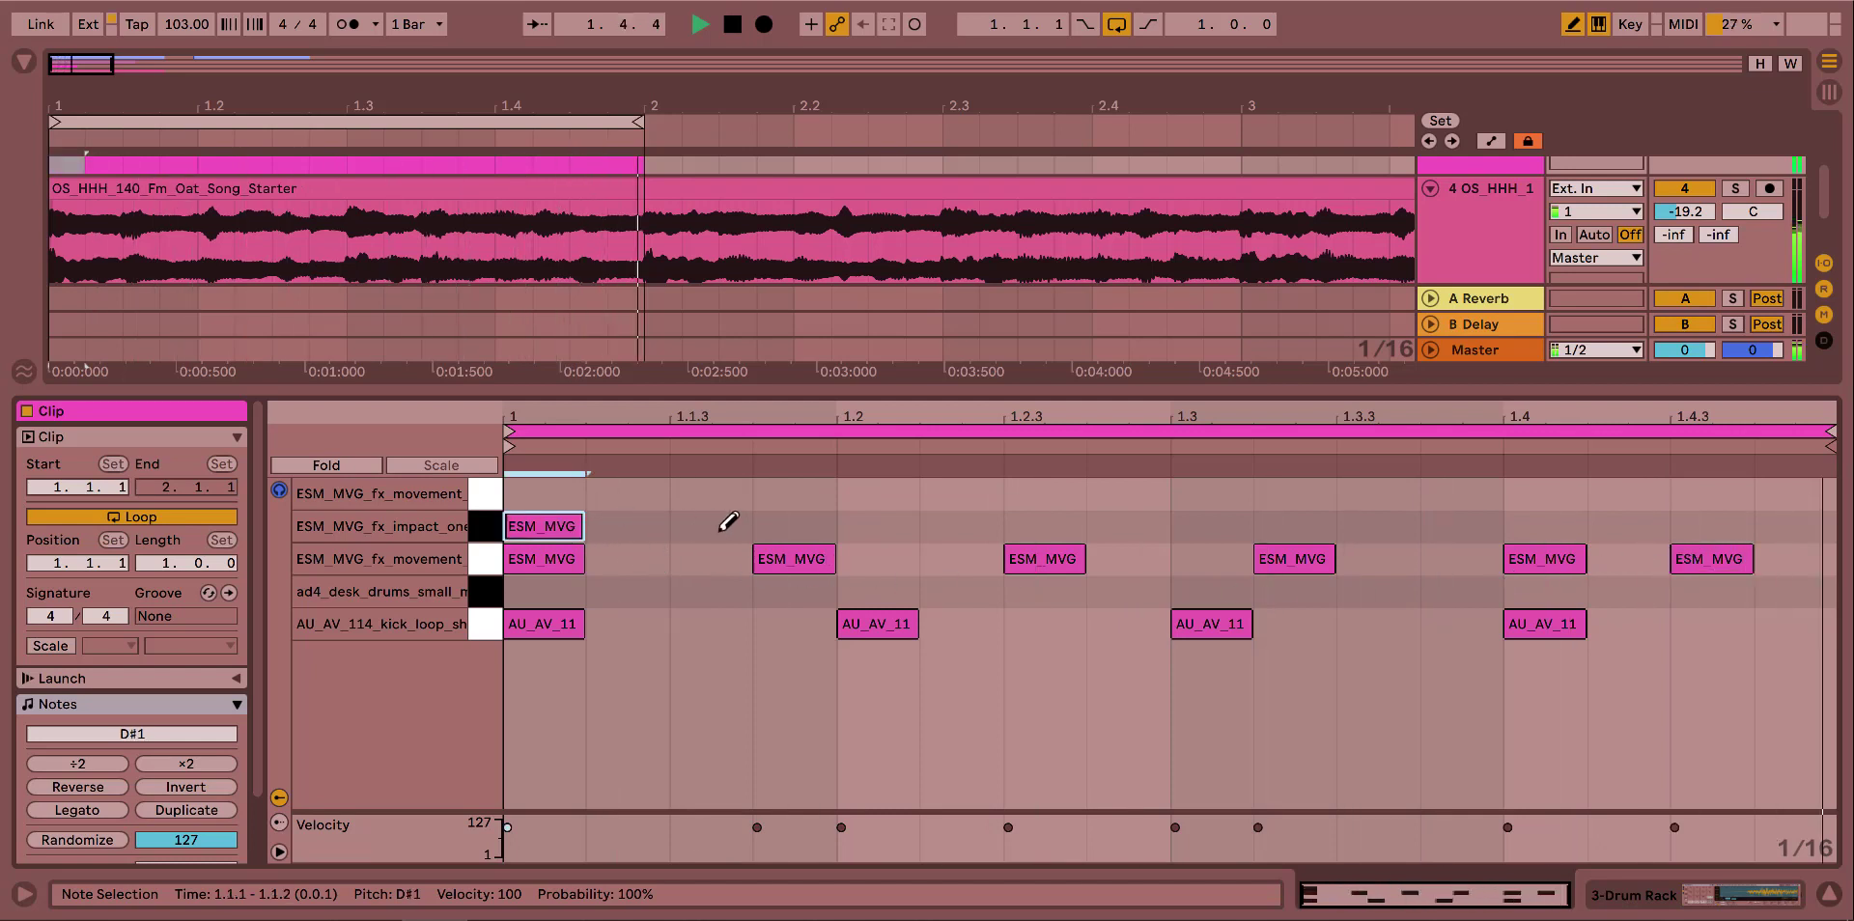
{"action": "left_click", "coordinate": [792, 527]}
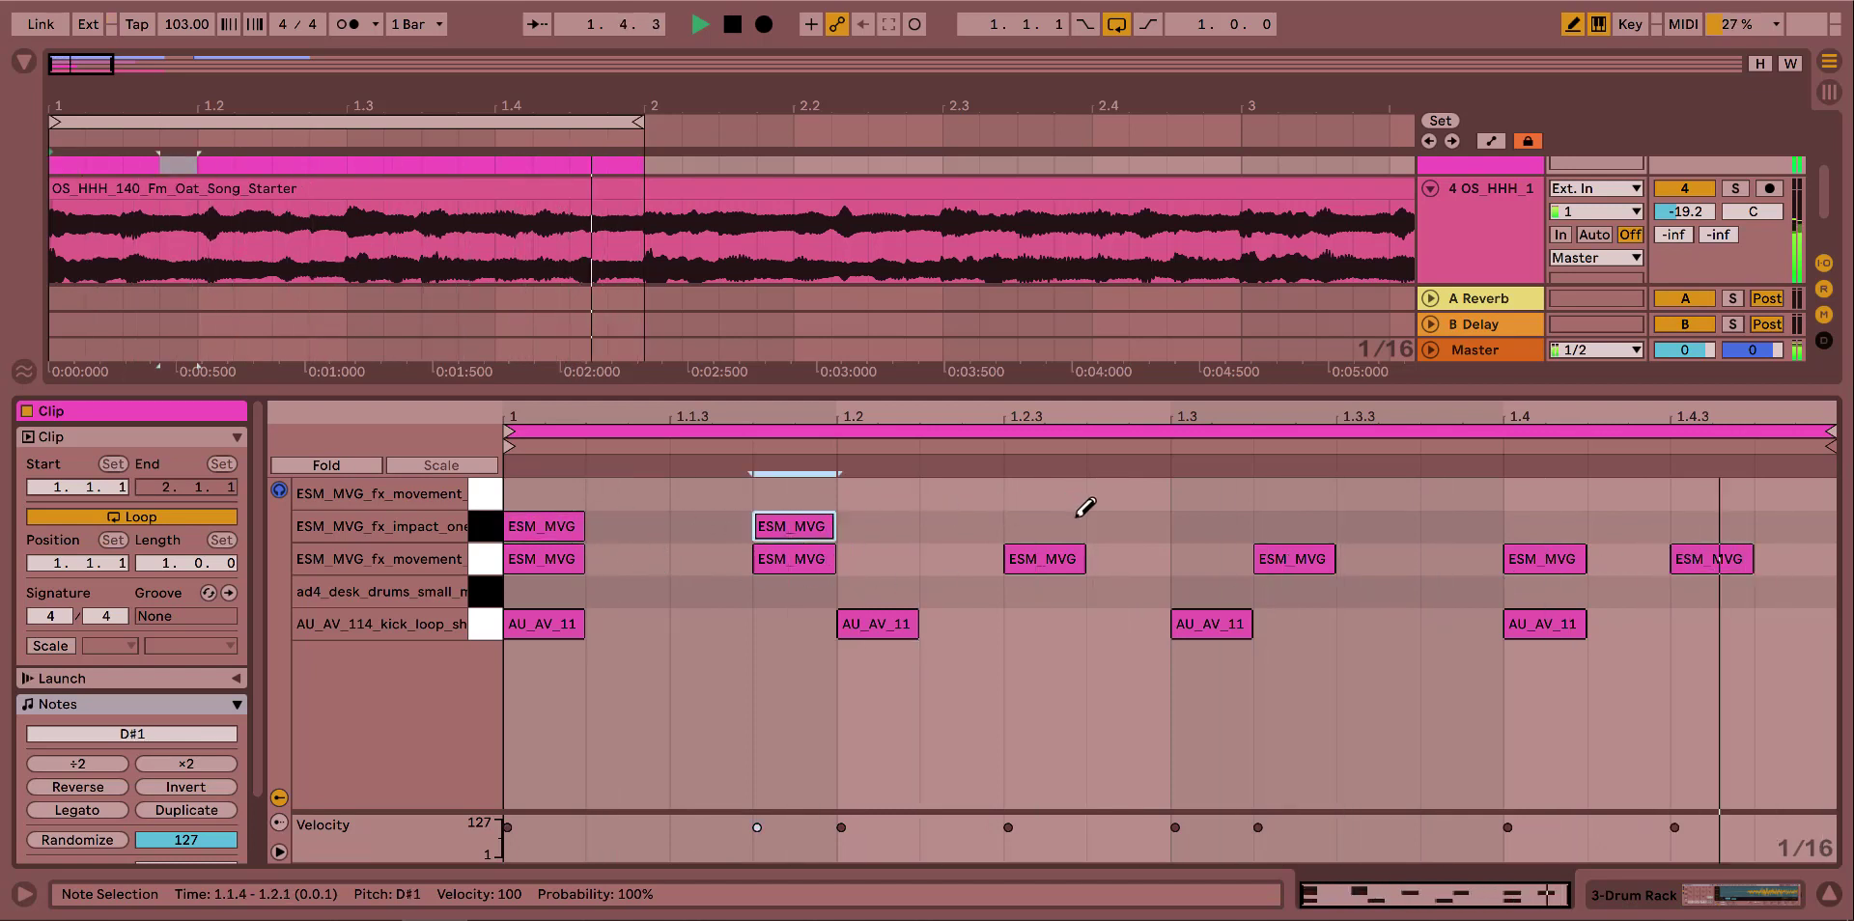
{"action": "left_click", "coordinate": [1070, 527]}
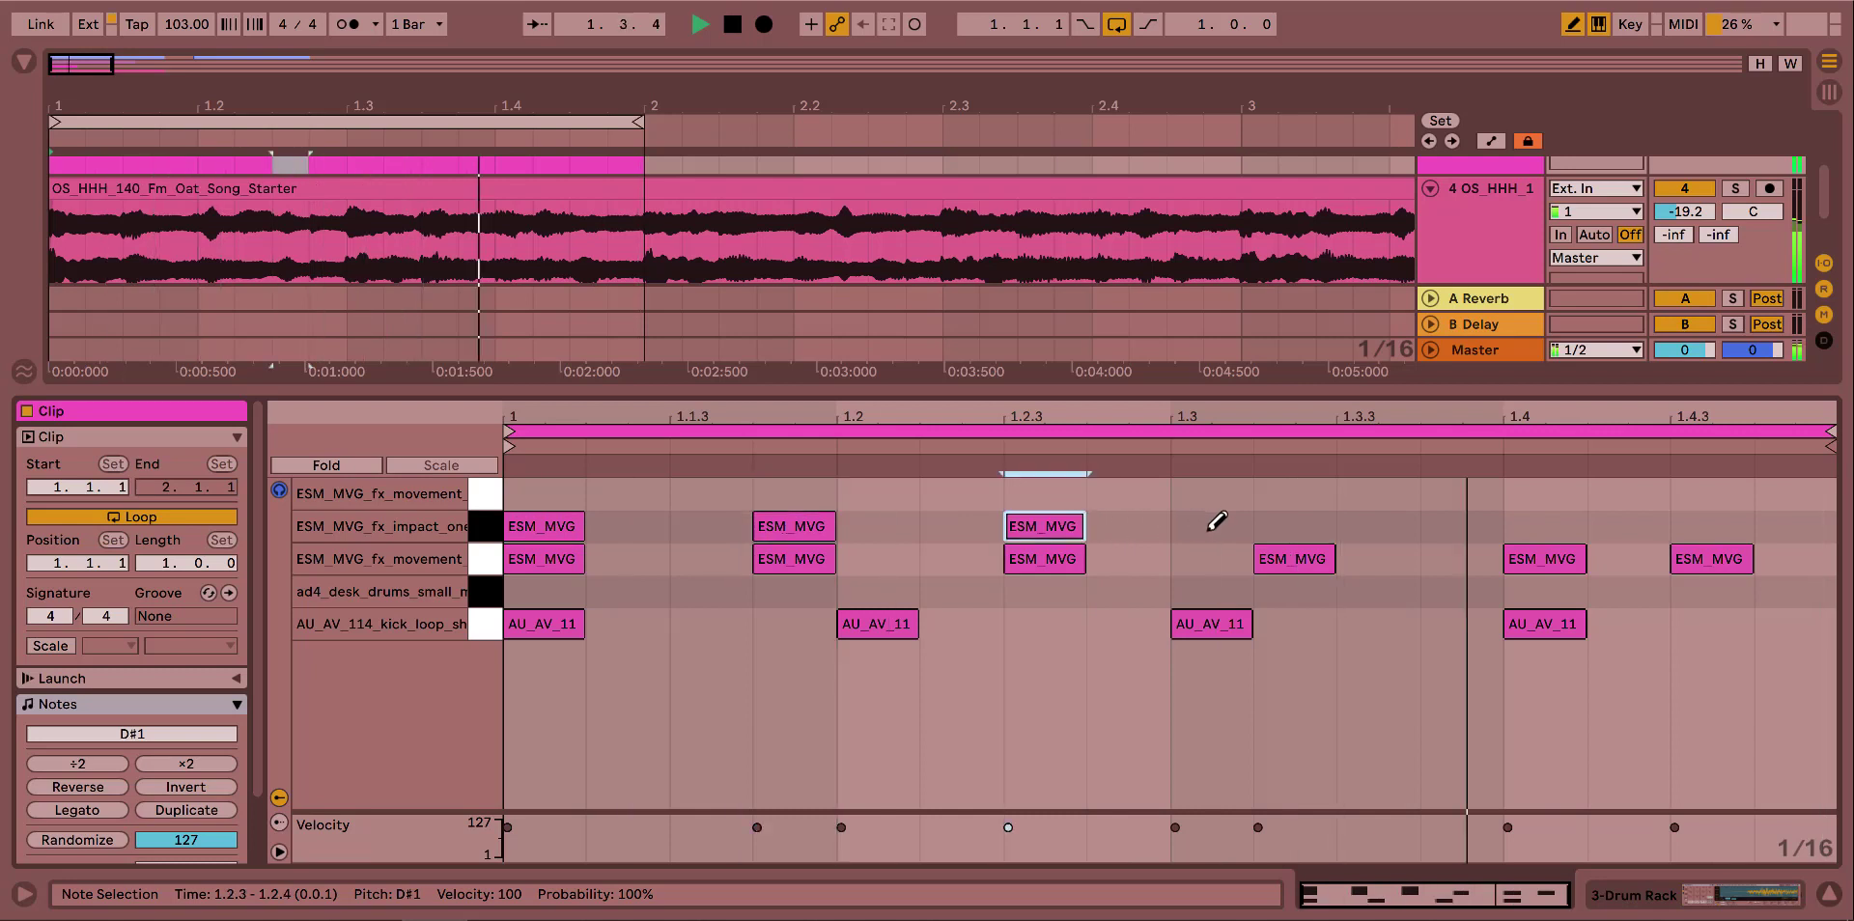
{"action": "left_click", "coordinate": [1300, 529]}
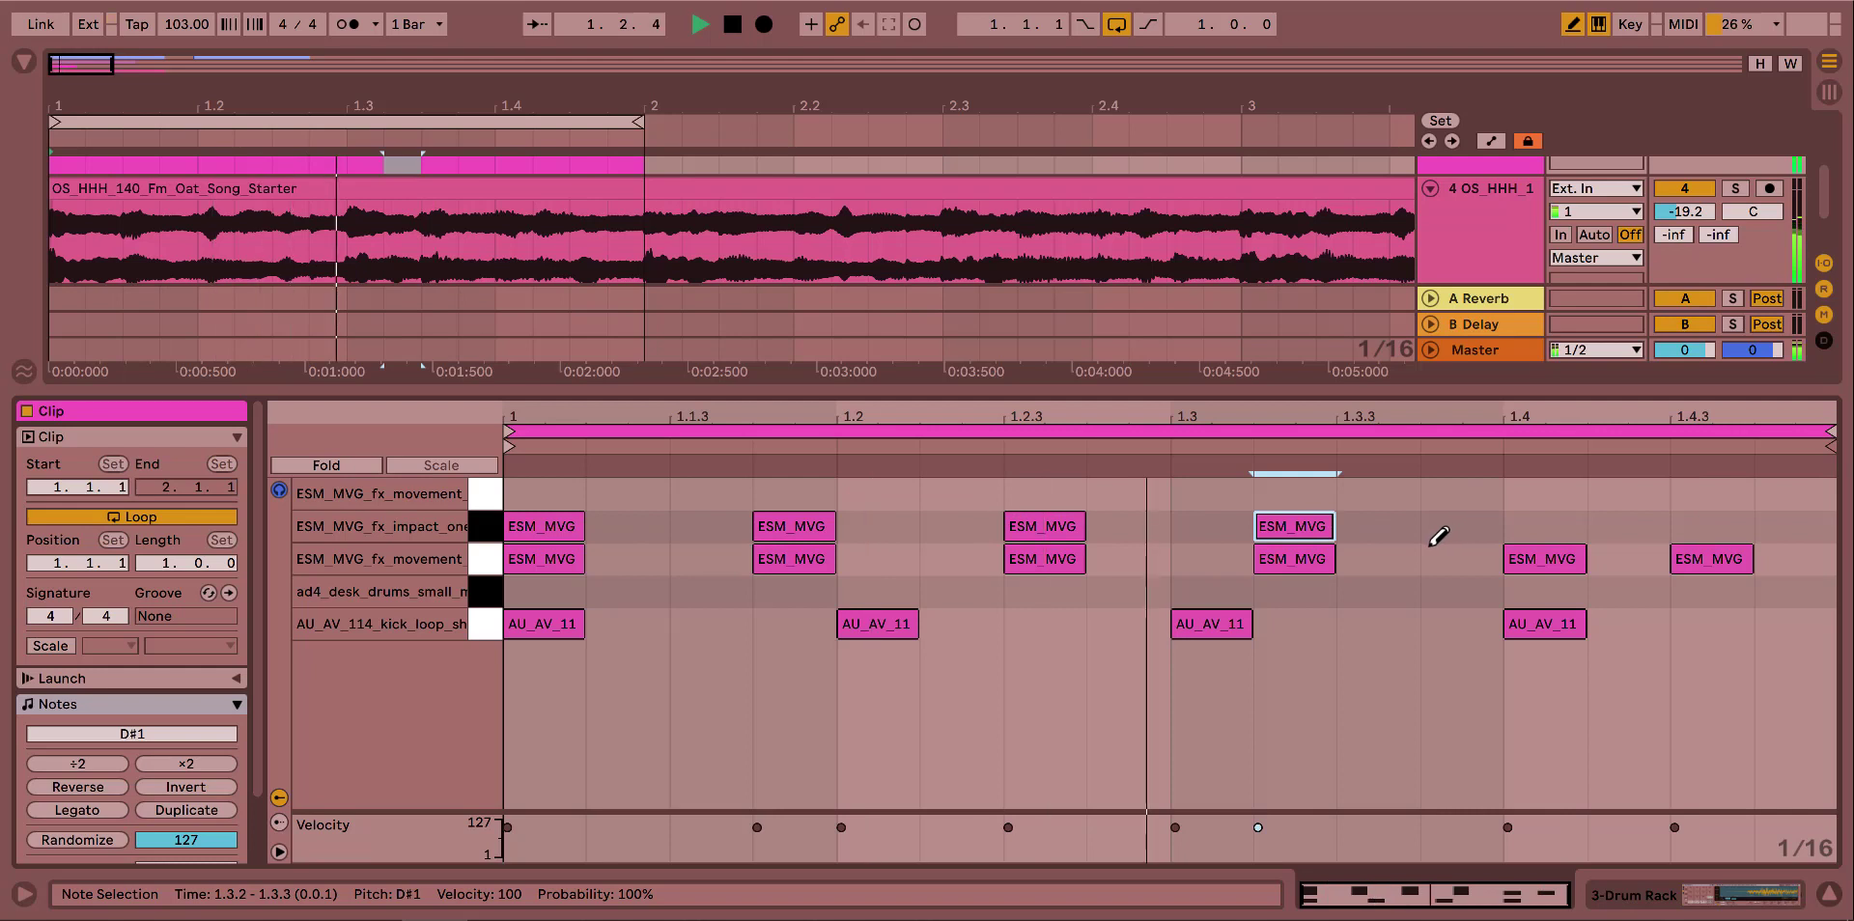
{"action": "key", "text": "Delete"}
{"action": "left_click", "coordinate": [1381, 526]}
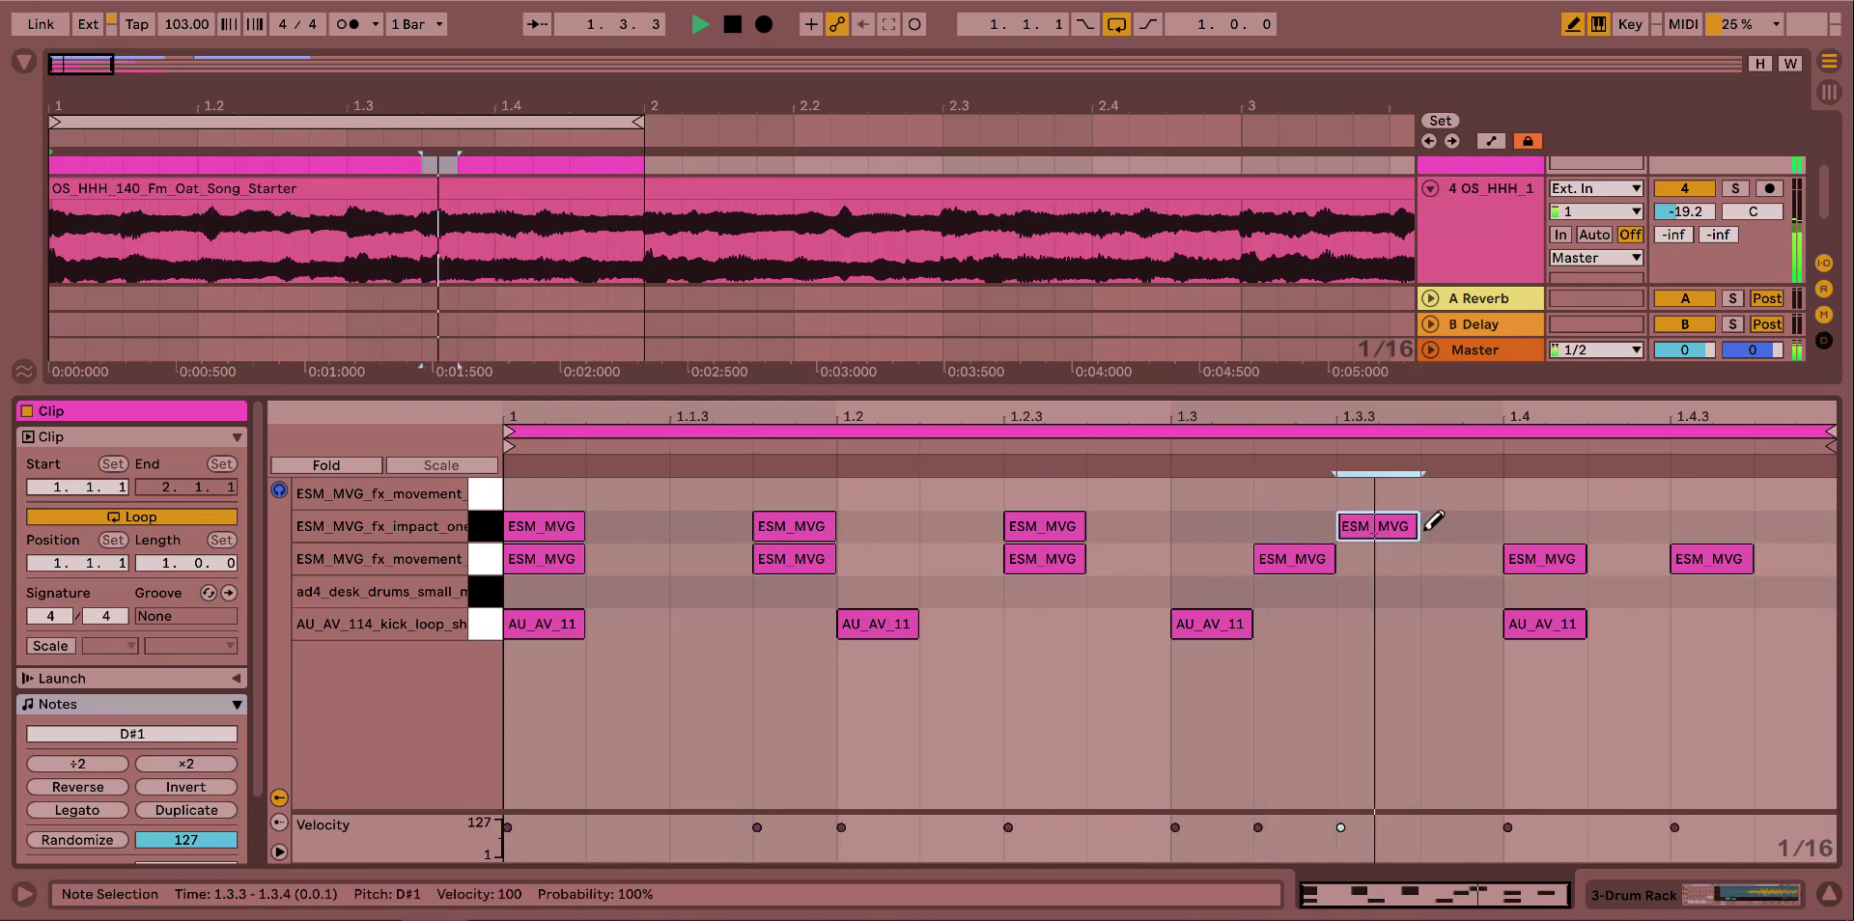
{"action": "left_click", "coordinate": [1527, 527]}
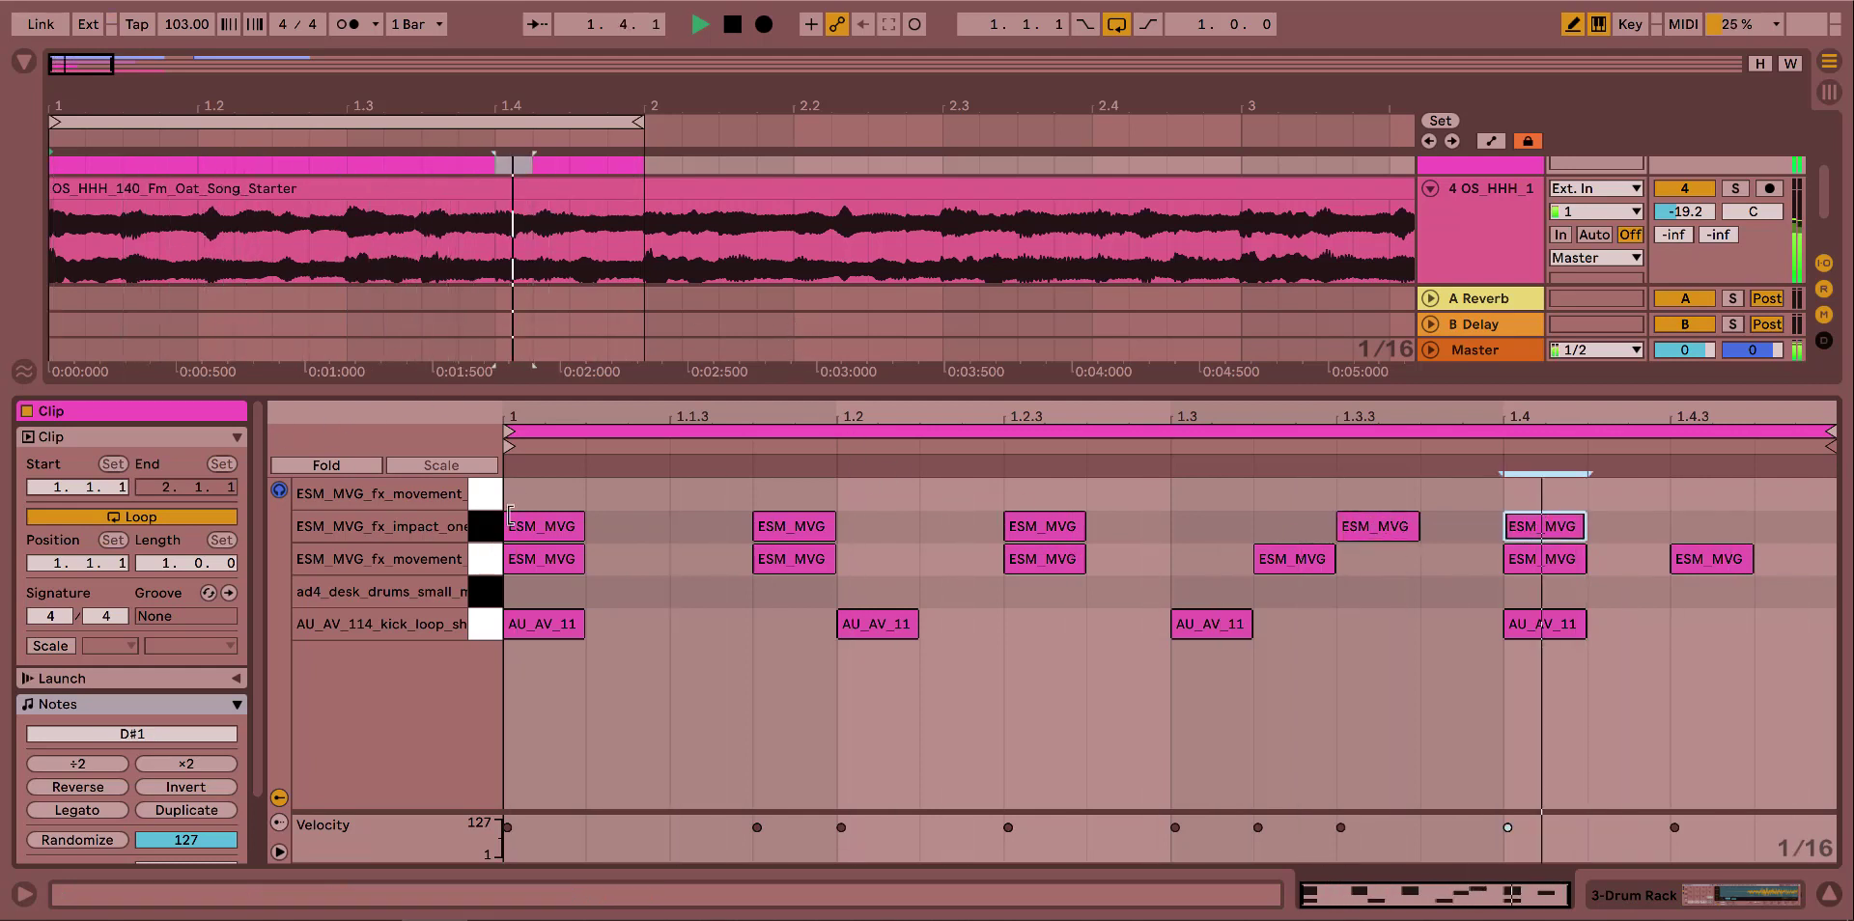
Audition the remaining sounds and draw 1/16 notes for the ad4_desk_drums sound at 1.1.3, 1.3.1 and 1.4.3.
{"action": "left_click", "coordinate": [487, 493]}
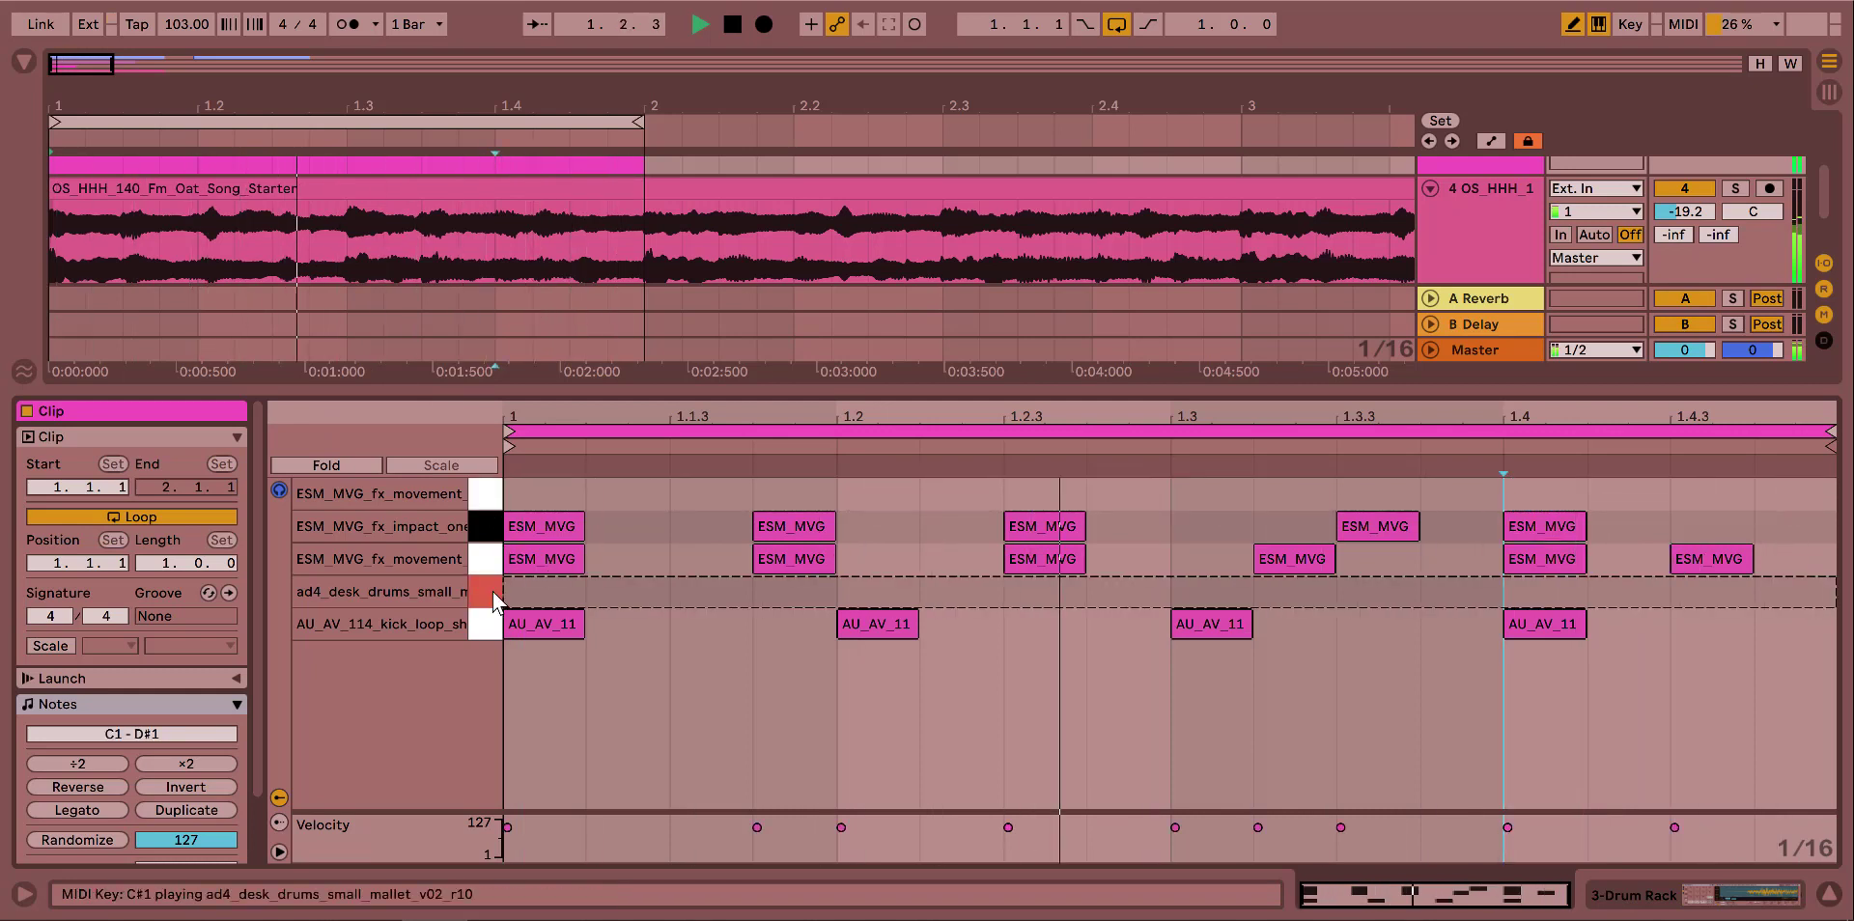
{"action": "left_click", "coordinate": [714, 589]}
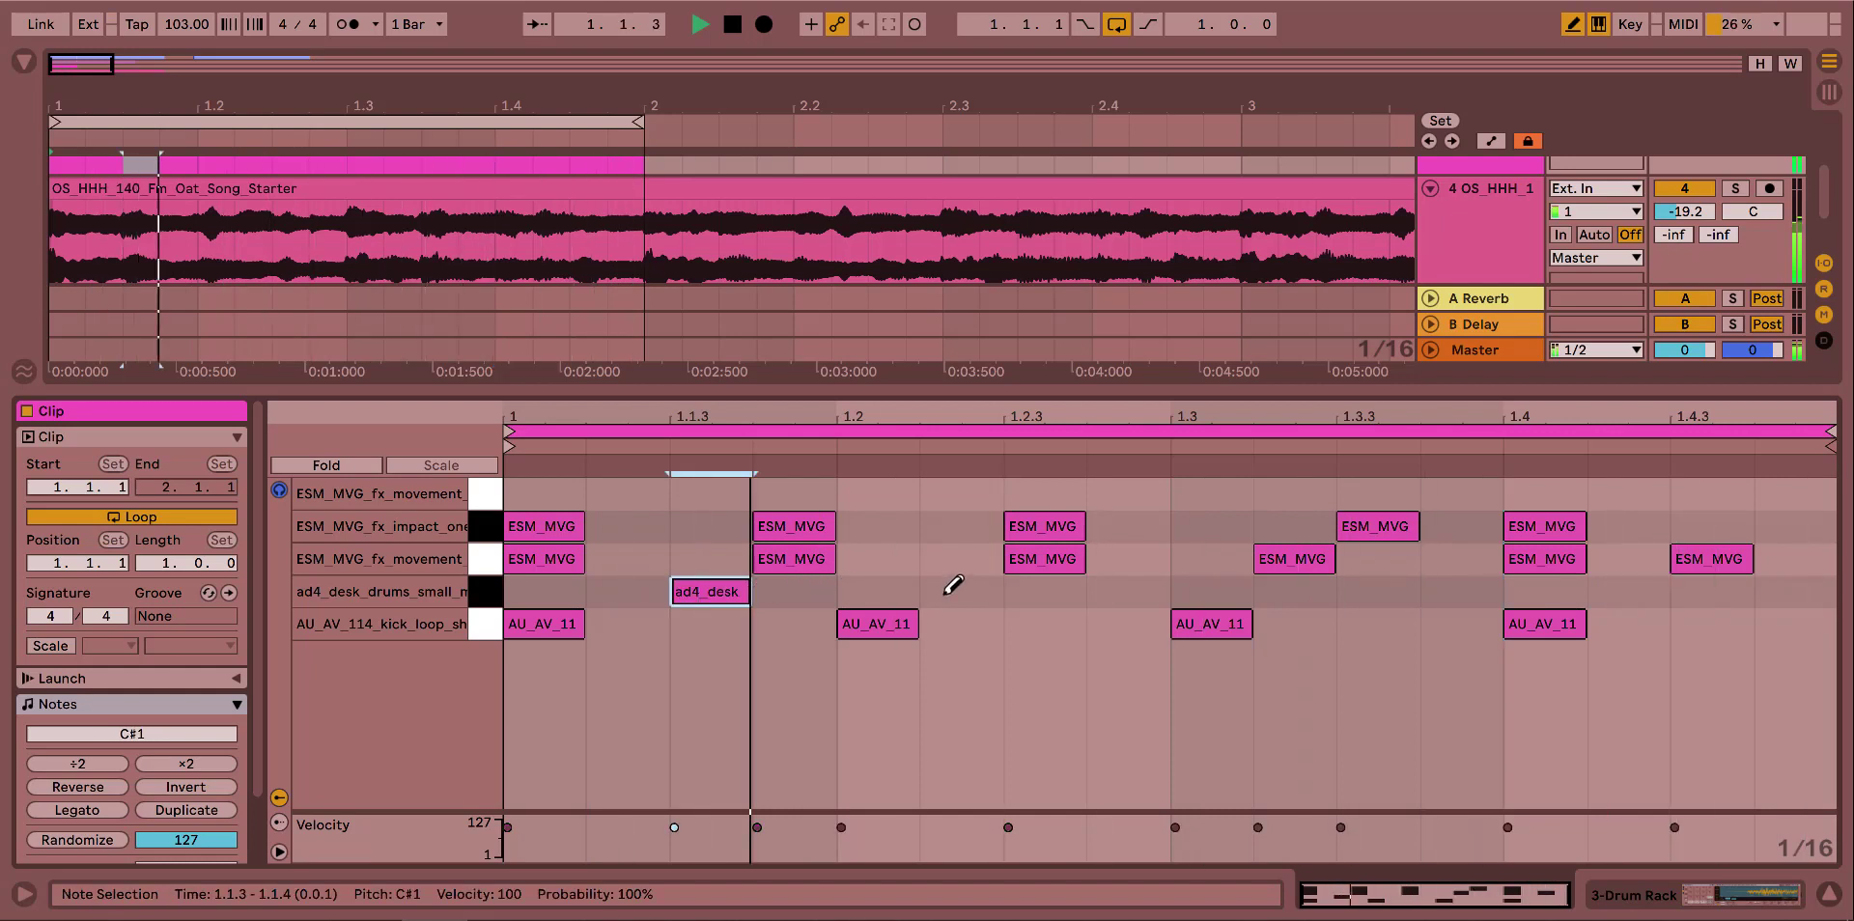
{"action": "left_click", "coordinate": [989, 589]}
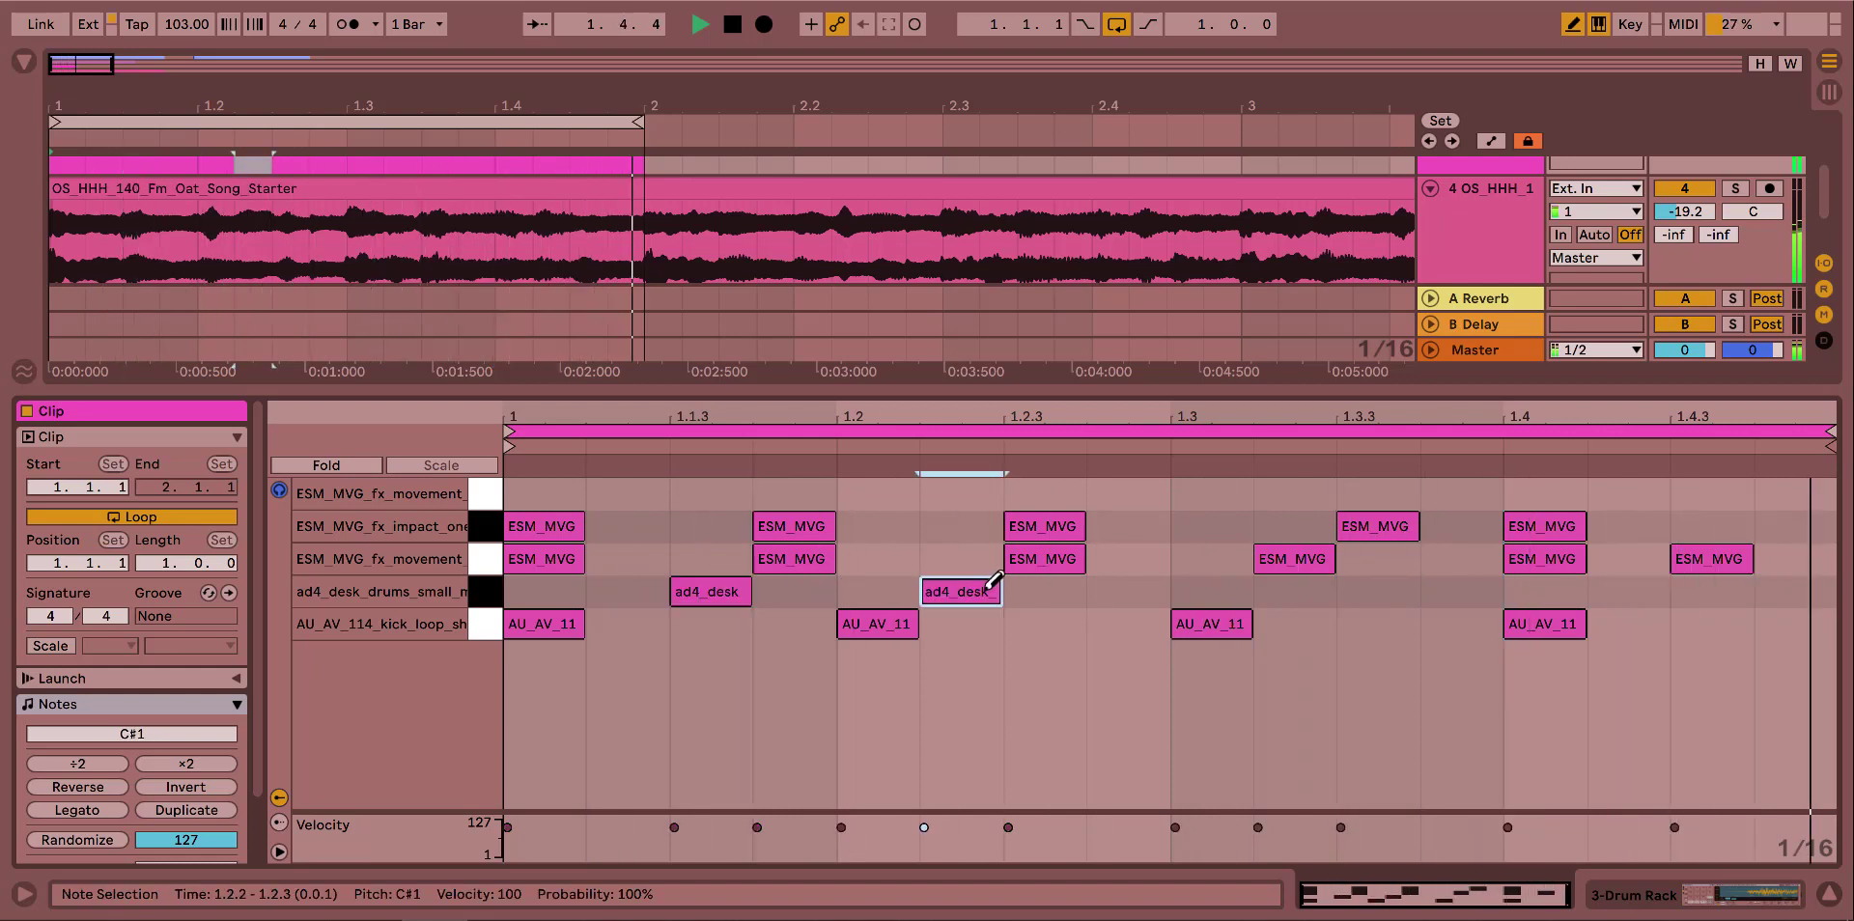
{"action": "left_click", "coordinate": [988, 590]}
{"action": "left_click", "coordinate": [1215, 587]}
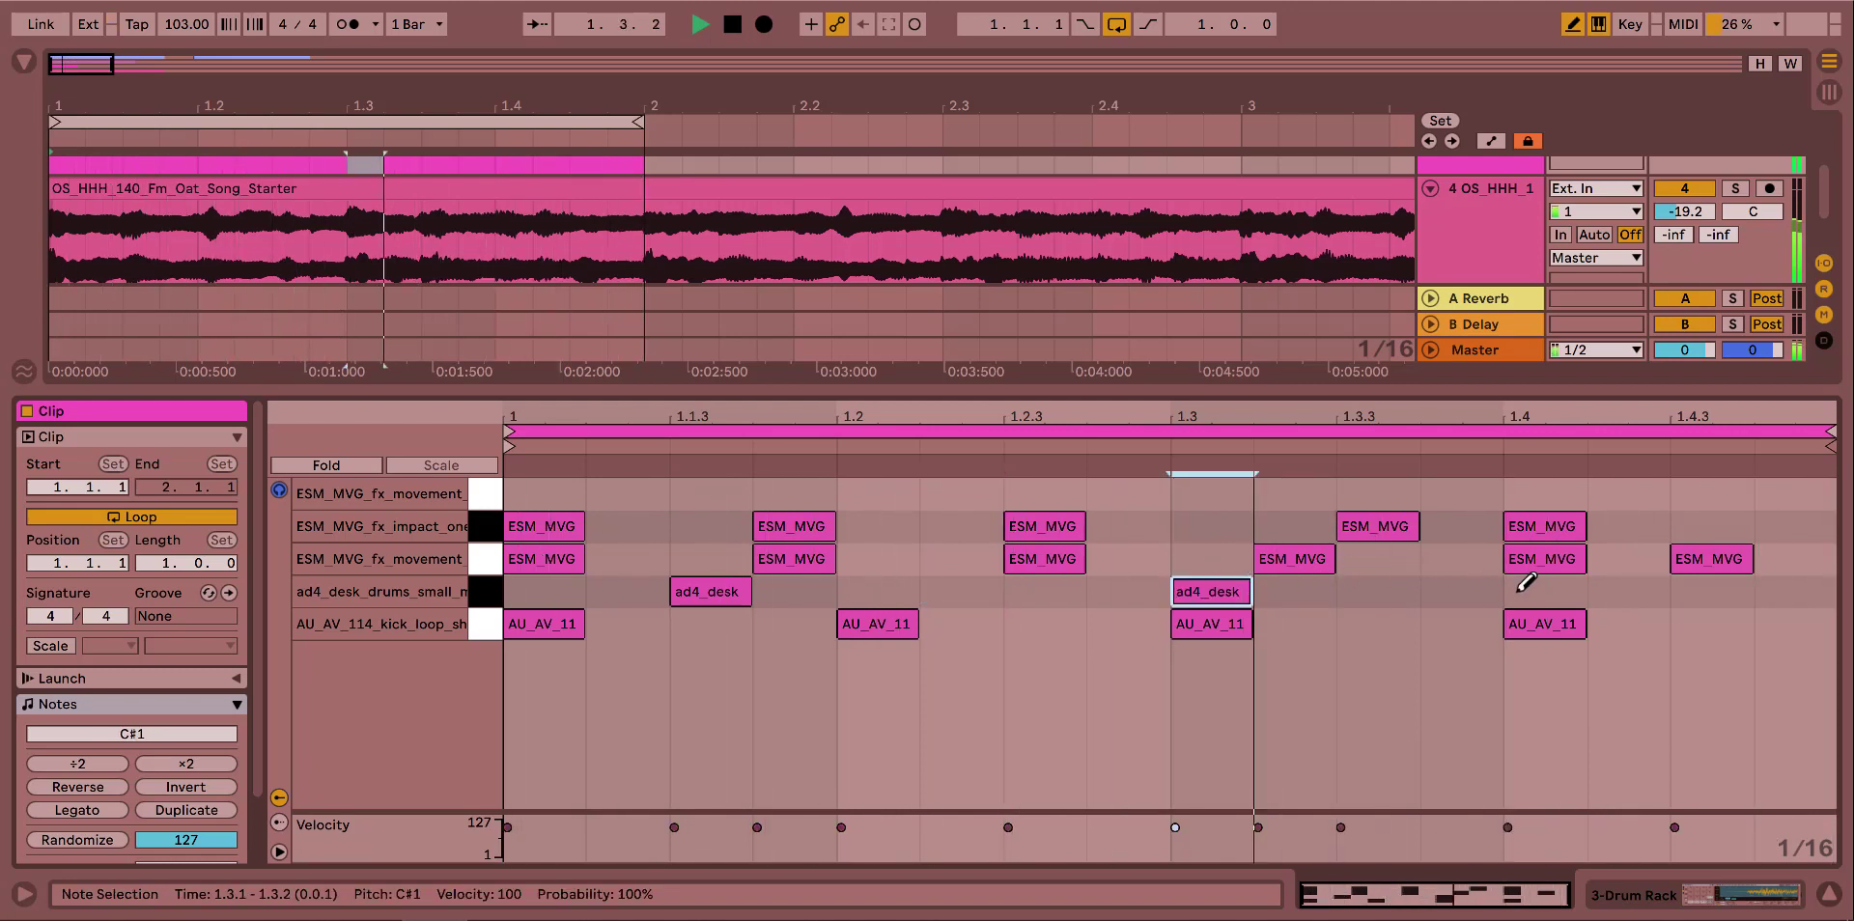
{"action": "left_click", "coordinate": [1699, 591]}
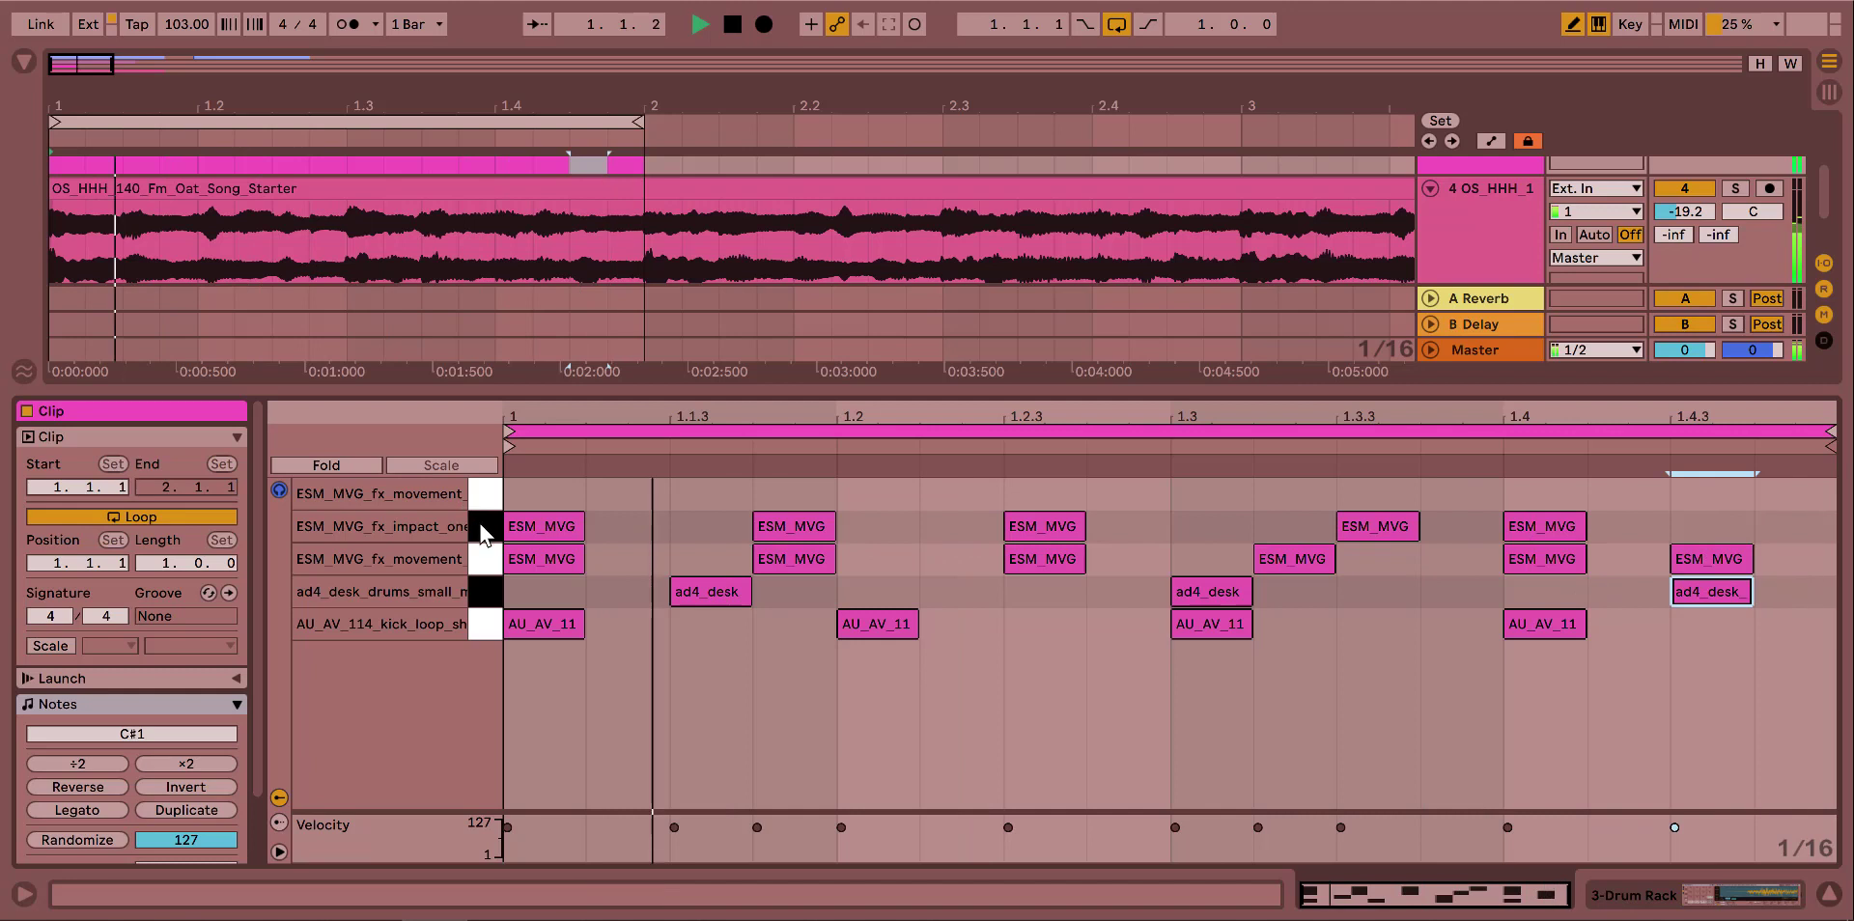
Select all fx_impact notes, enlarge the velocity lane, turn off Draw Mode and lower their velocities to about 60.
{"action": "left_click", "coordinate": [480, 528]}
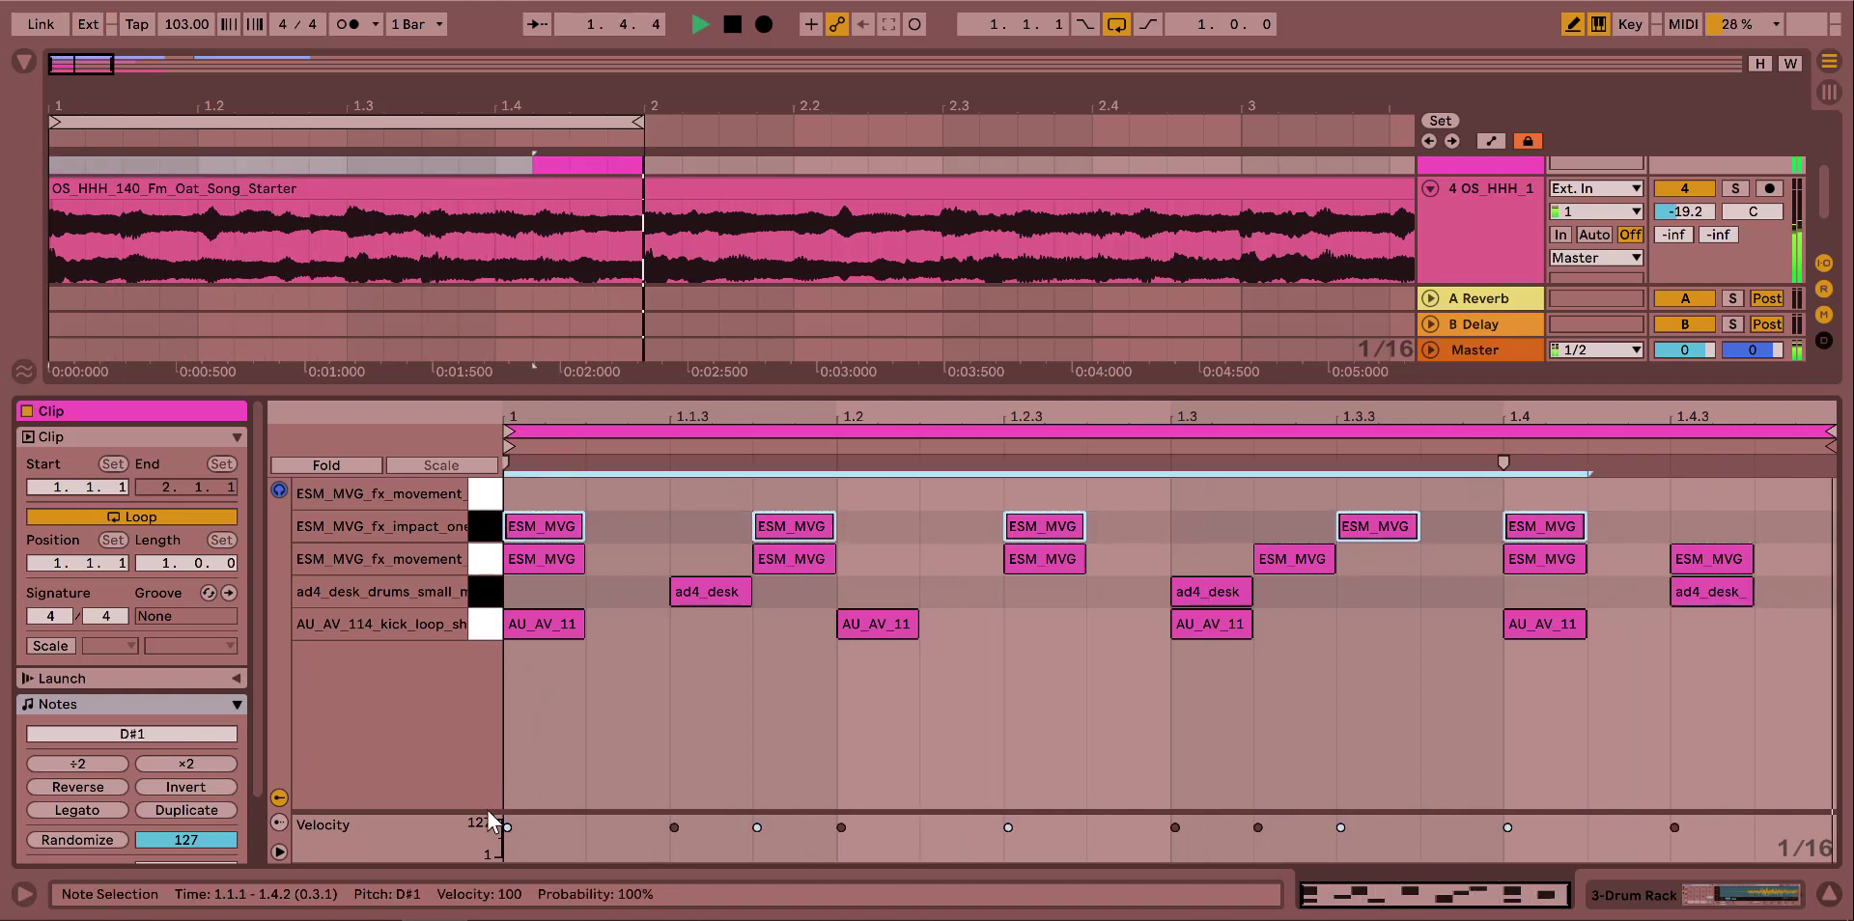
{"action": "left_click_drag", "start_coordinate": [517, 812], "coordinate": [517, 757]}
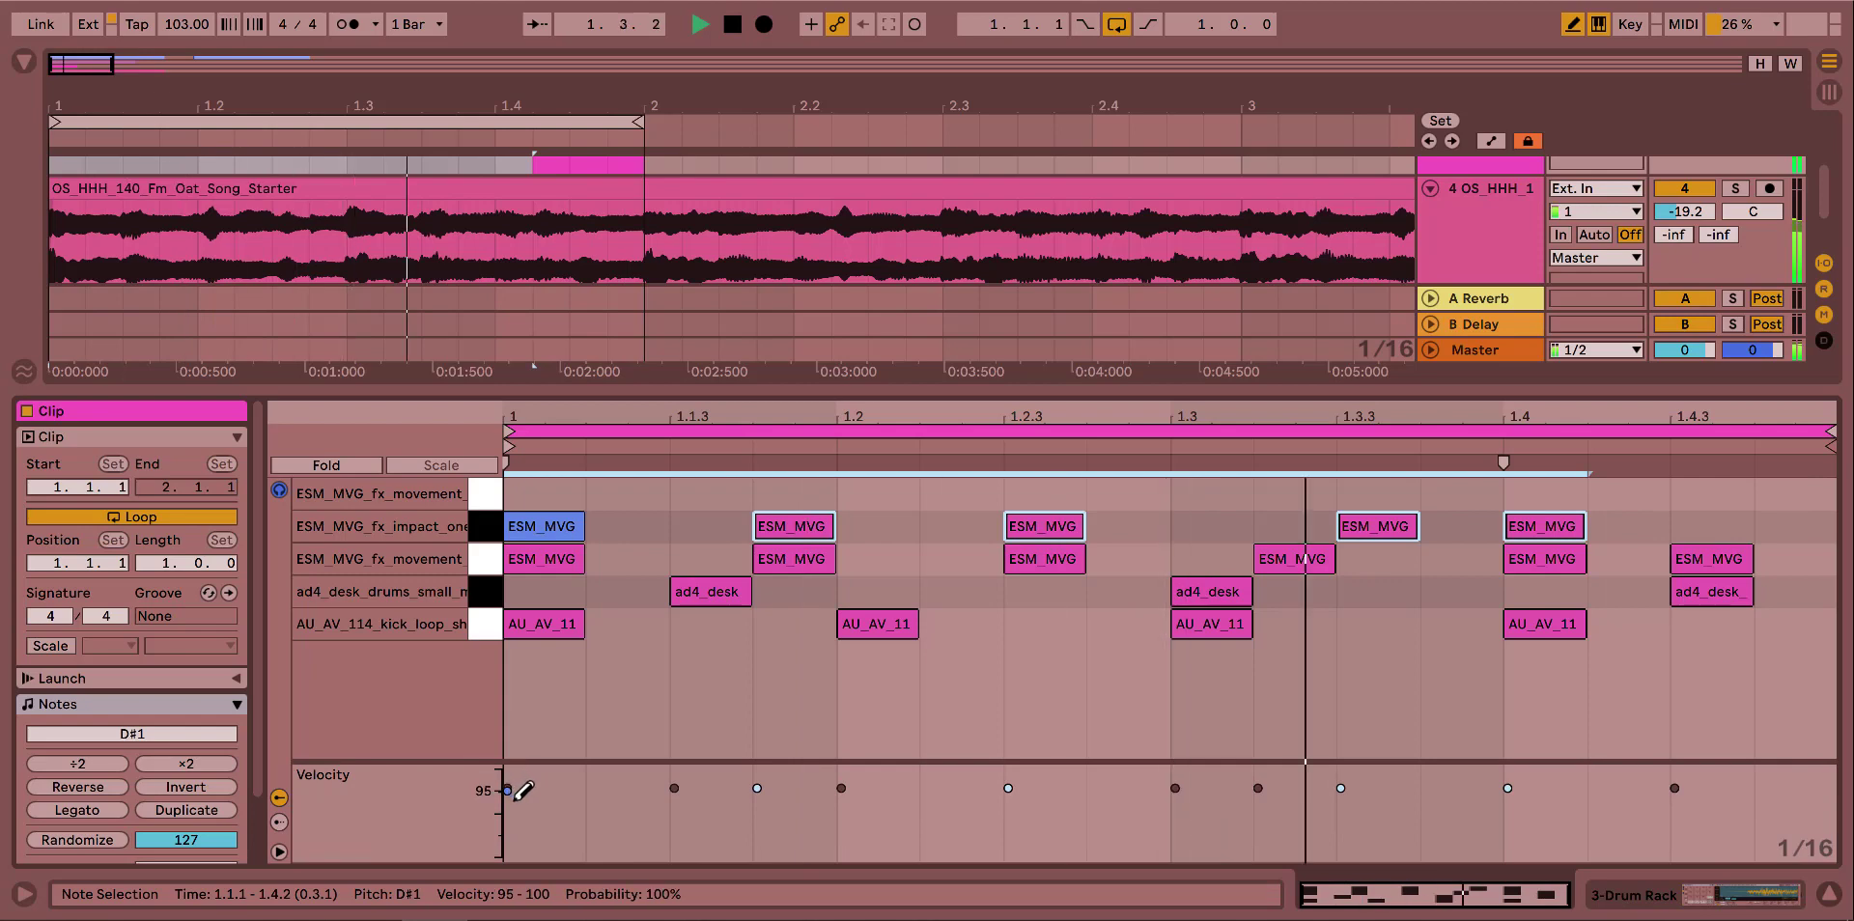
{"action": "right_click", "coordinate": [633, 632]}
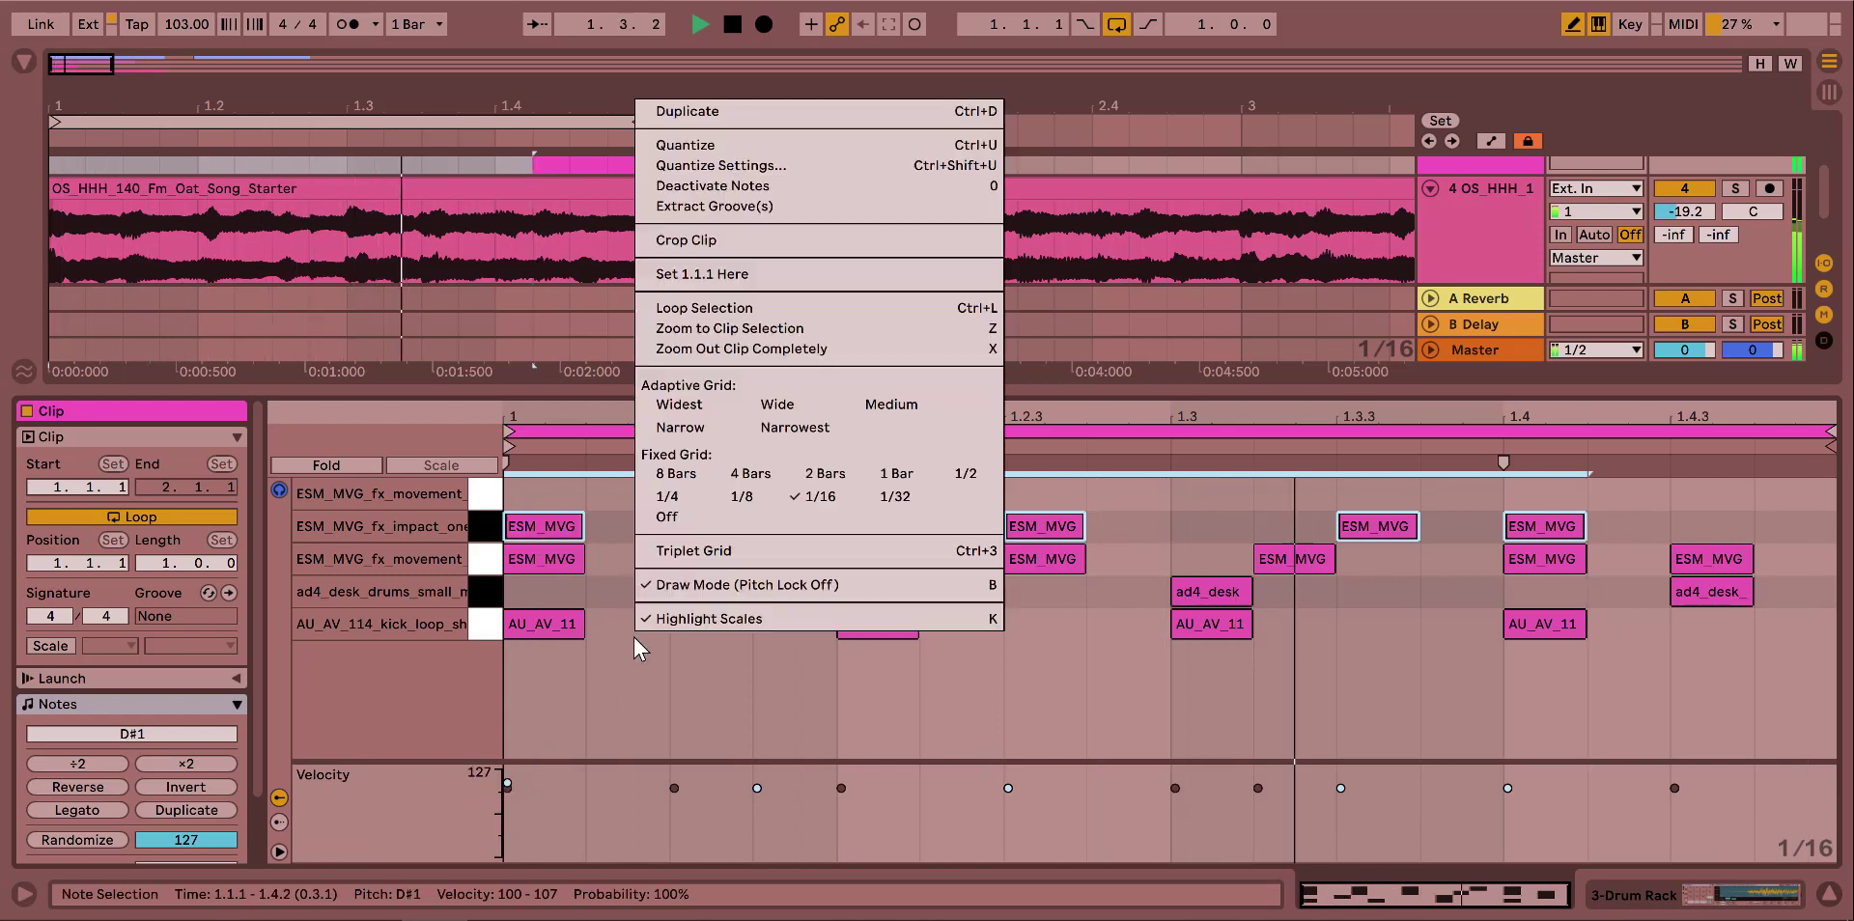
{"action": "left_click", "coordinate": [682, 585]}
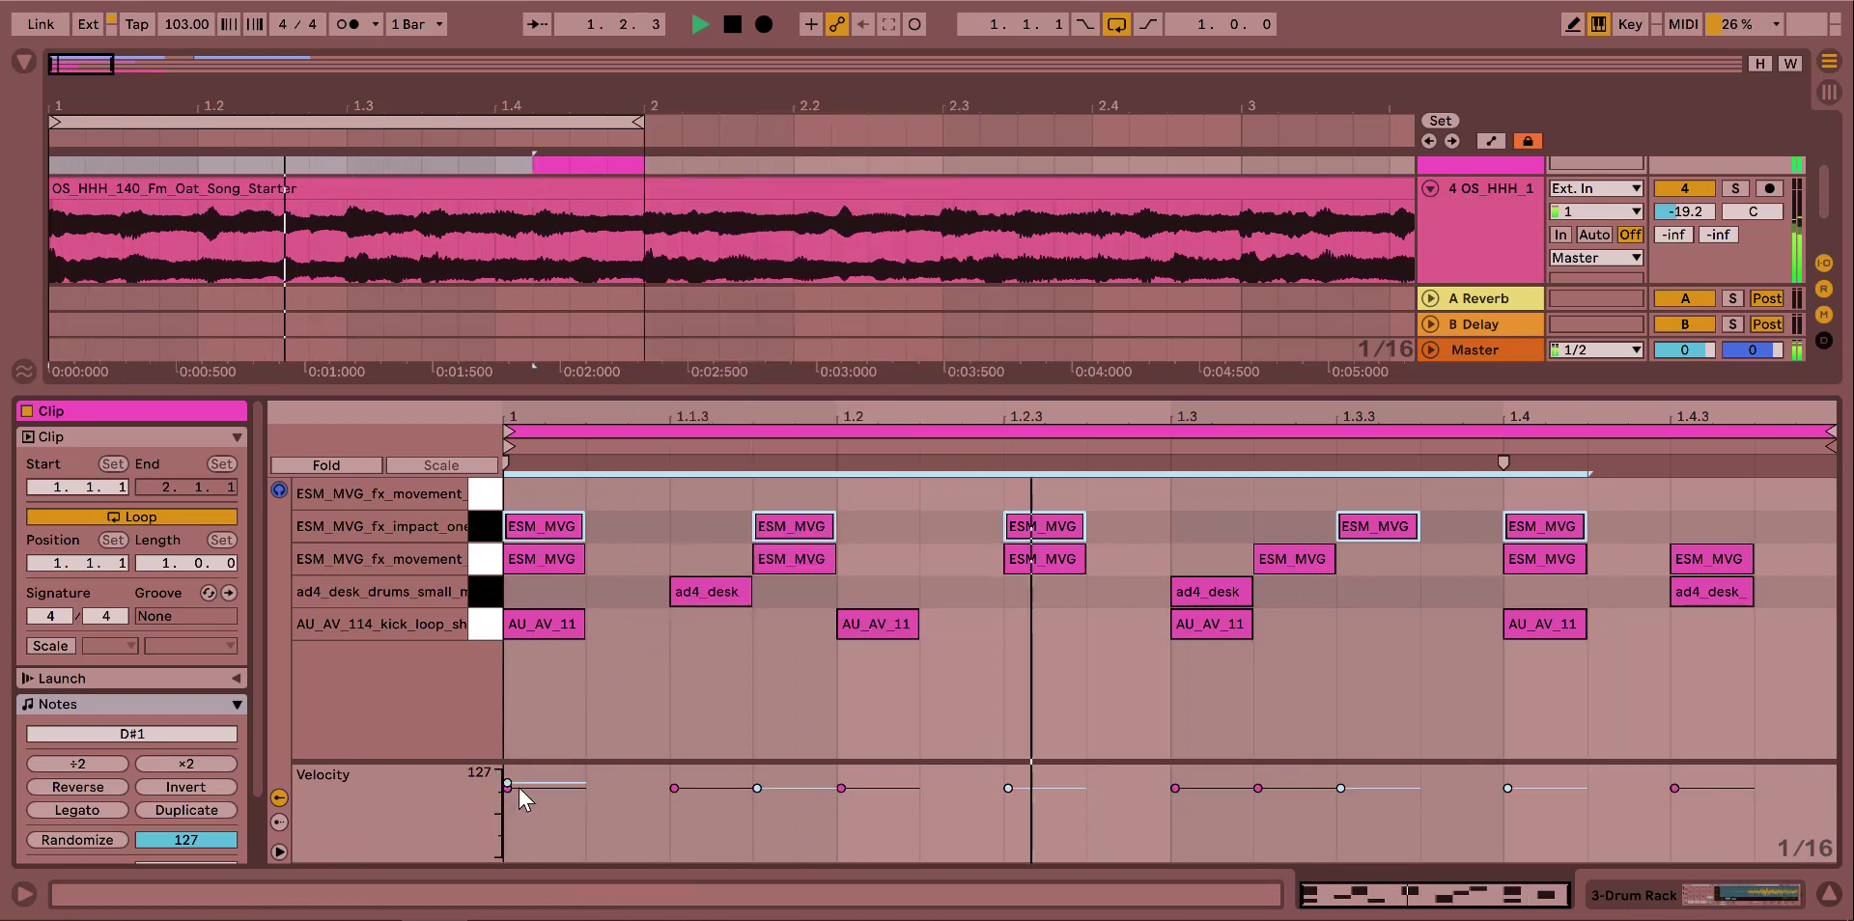
{"action": "left_click", "coordinate": [515, 786]}
{"action": "left_click_drag", "start_coordinate": [518, 795], "coordinate": [518, 828]}
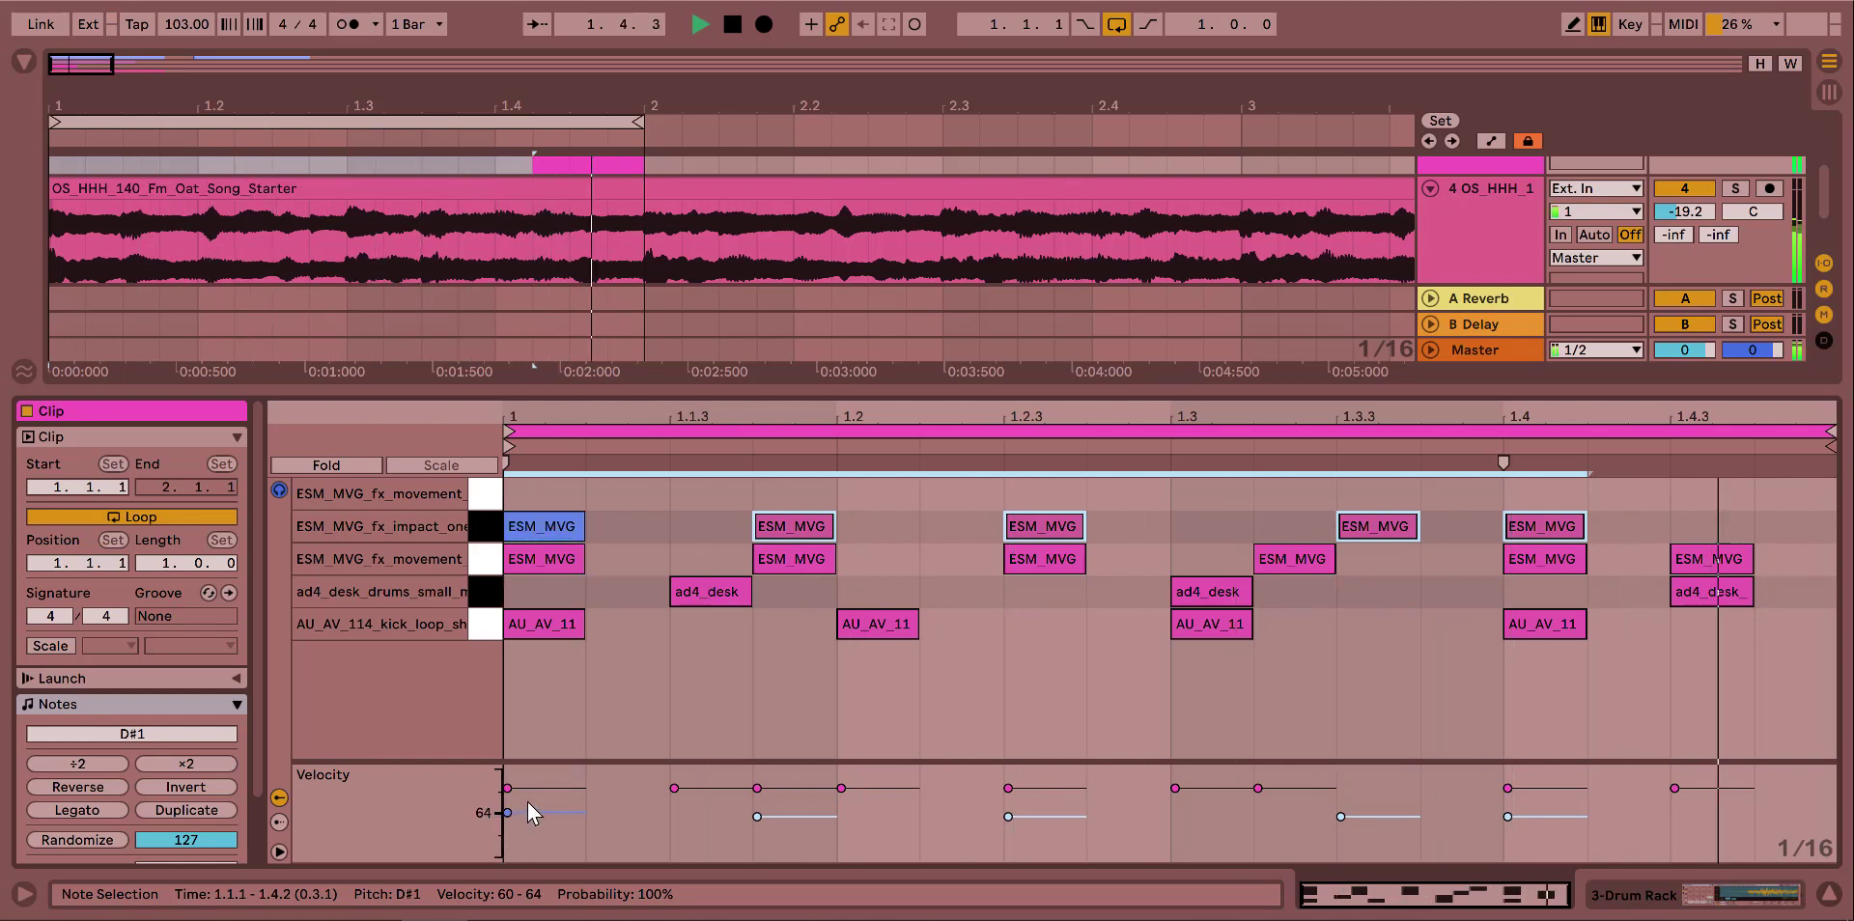
Show the Drum Rack devices and enable the footstep on sand sample's filter with its frequency at 4.82 kHz.
{"action": "left_click", "coordinate": [1723, 892]}
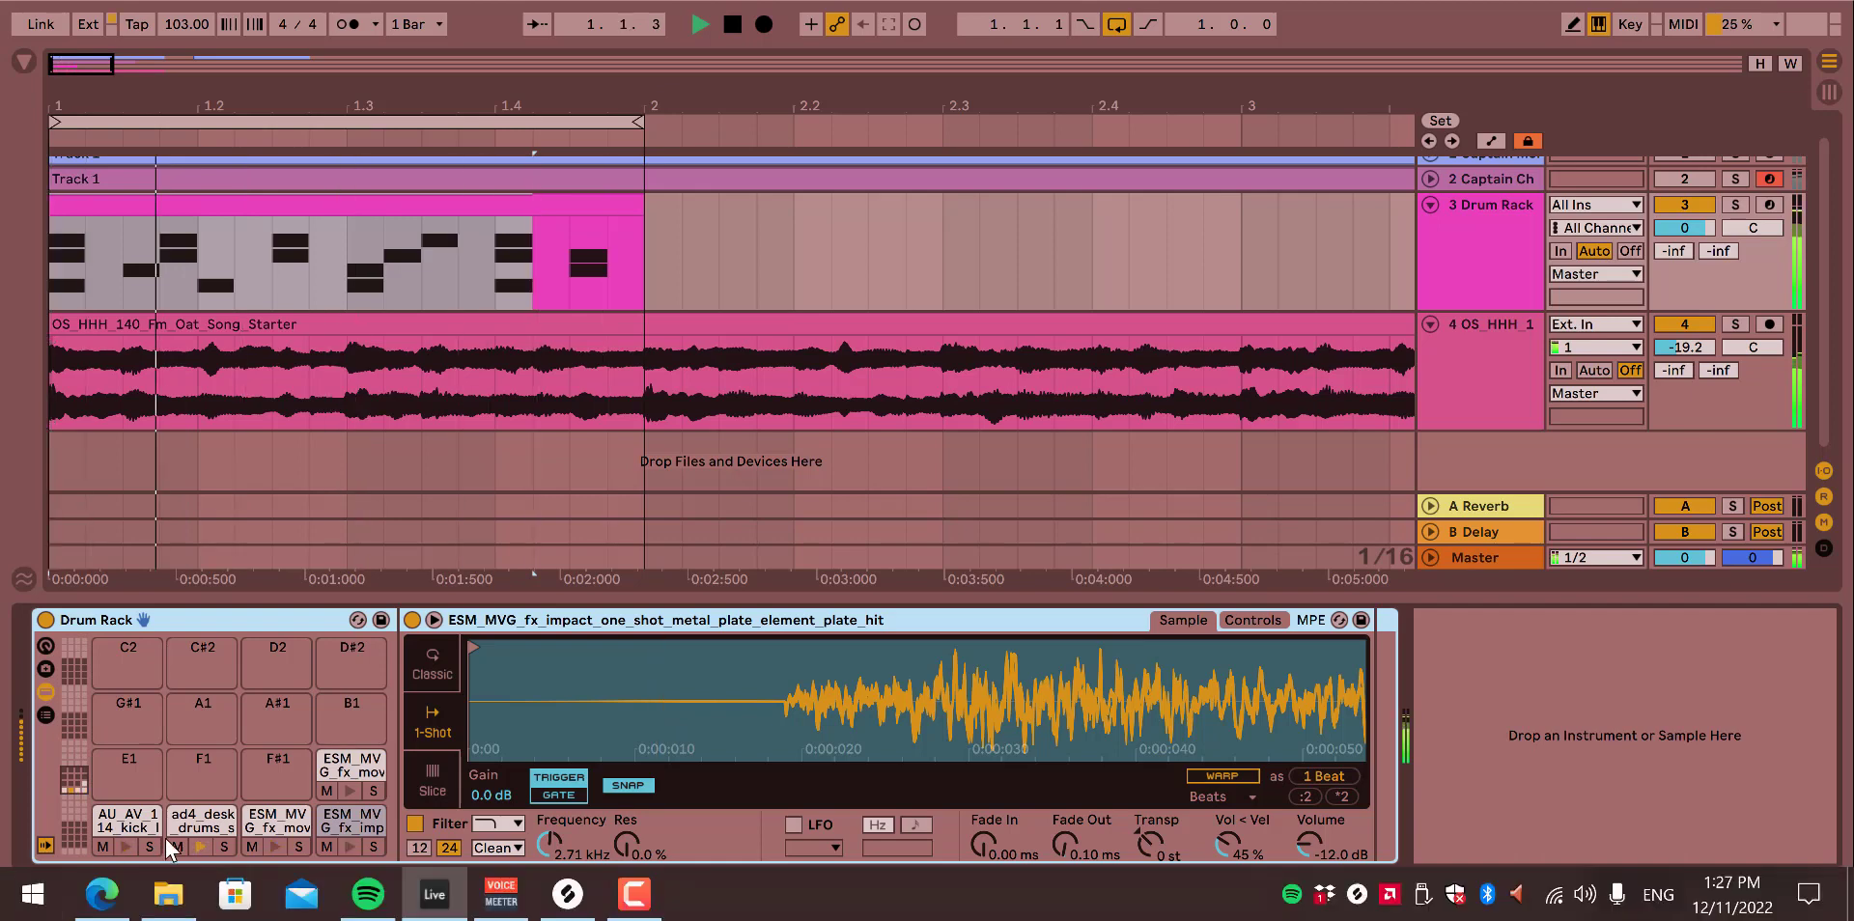
{"action": "left_click", "coordinate": [209, 844]}
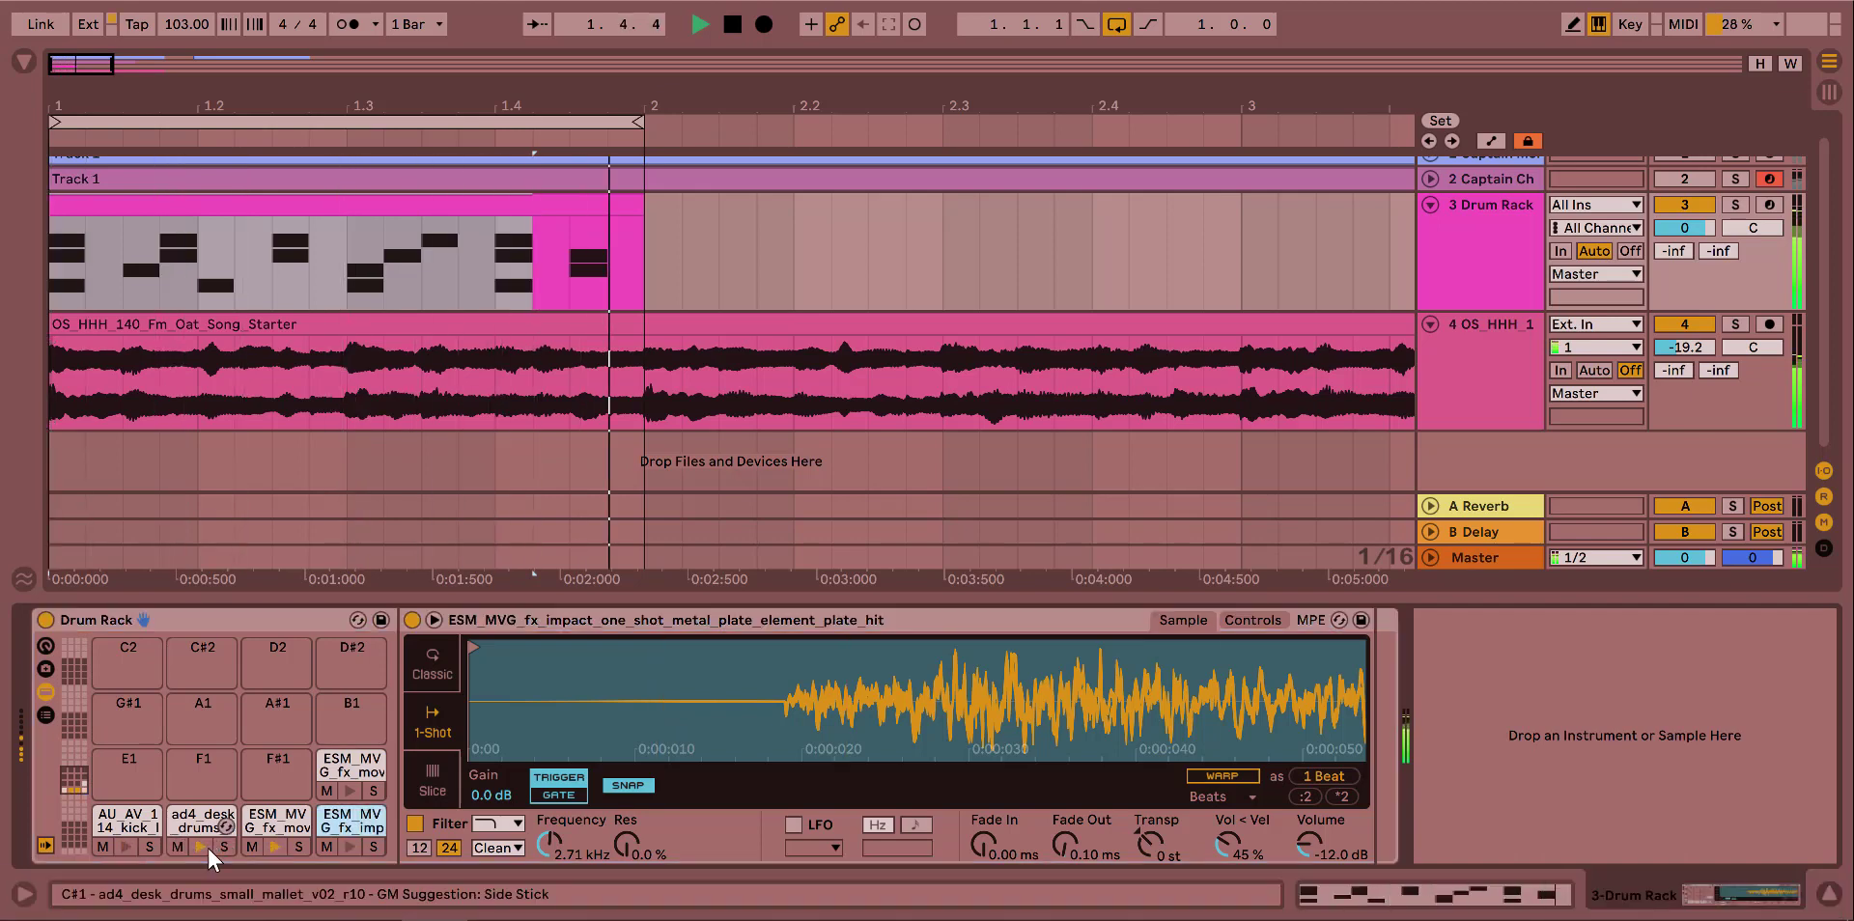
{"action": "left_click", "coordinate": [271, 836]}
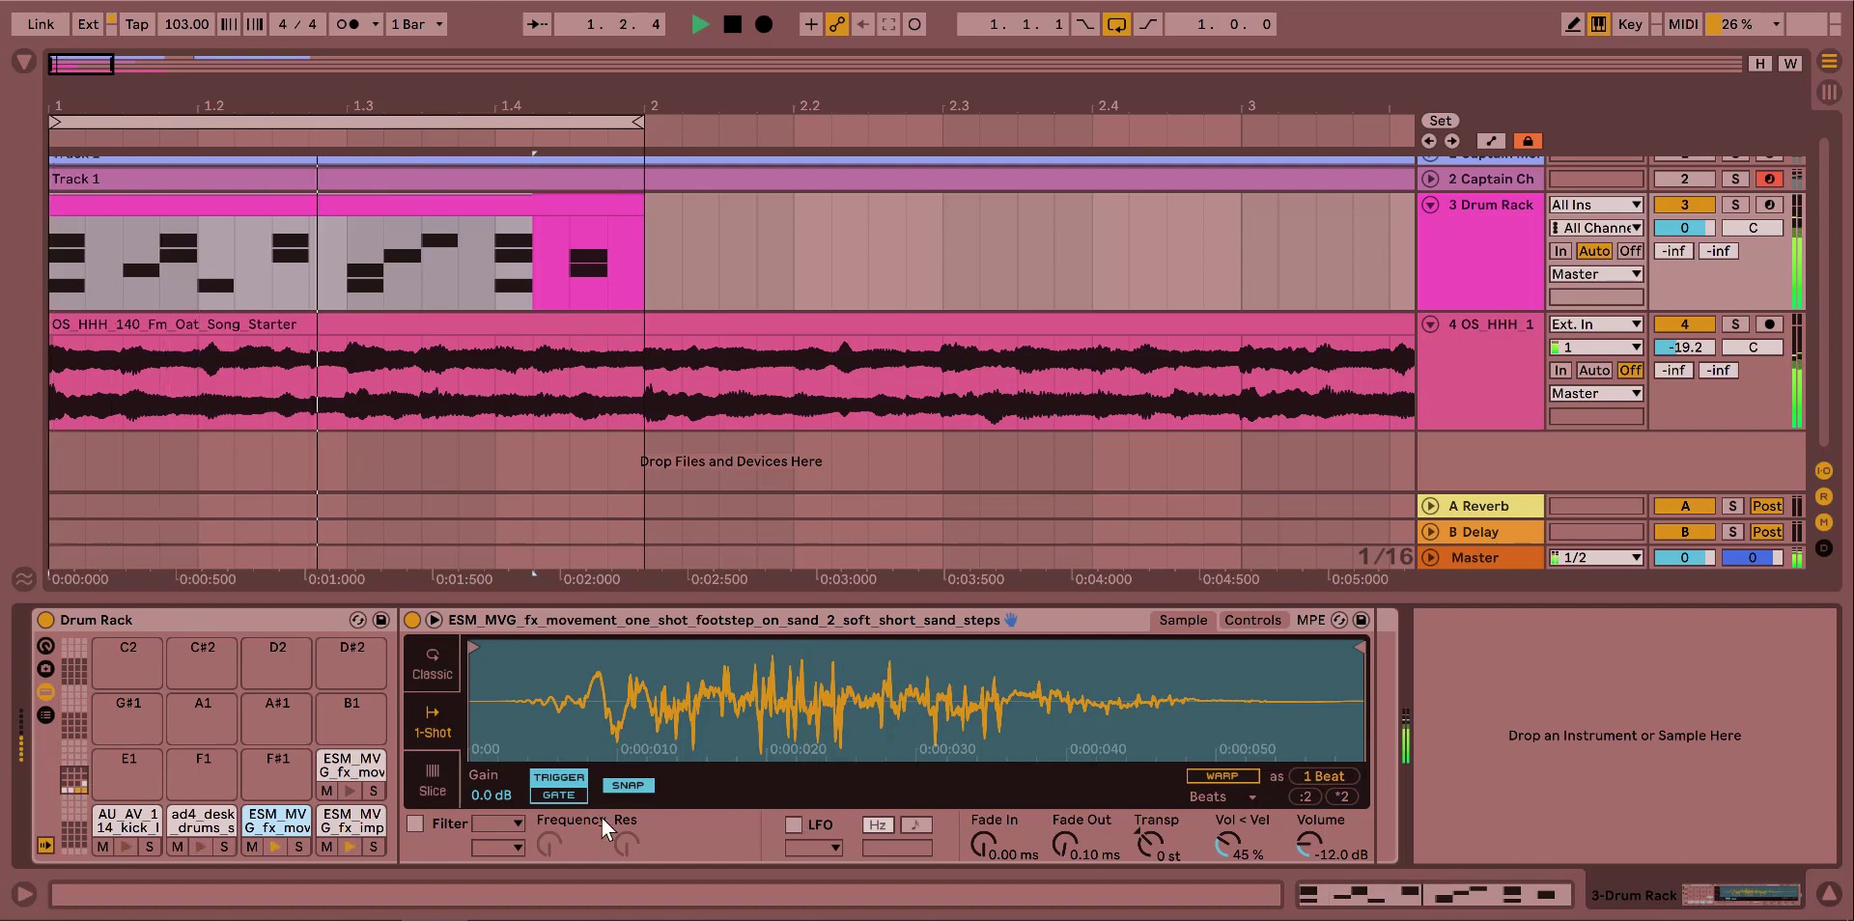
{"action": "left_click", "coordinate": [415, 822]}
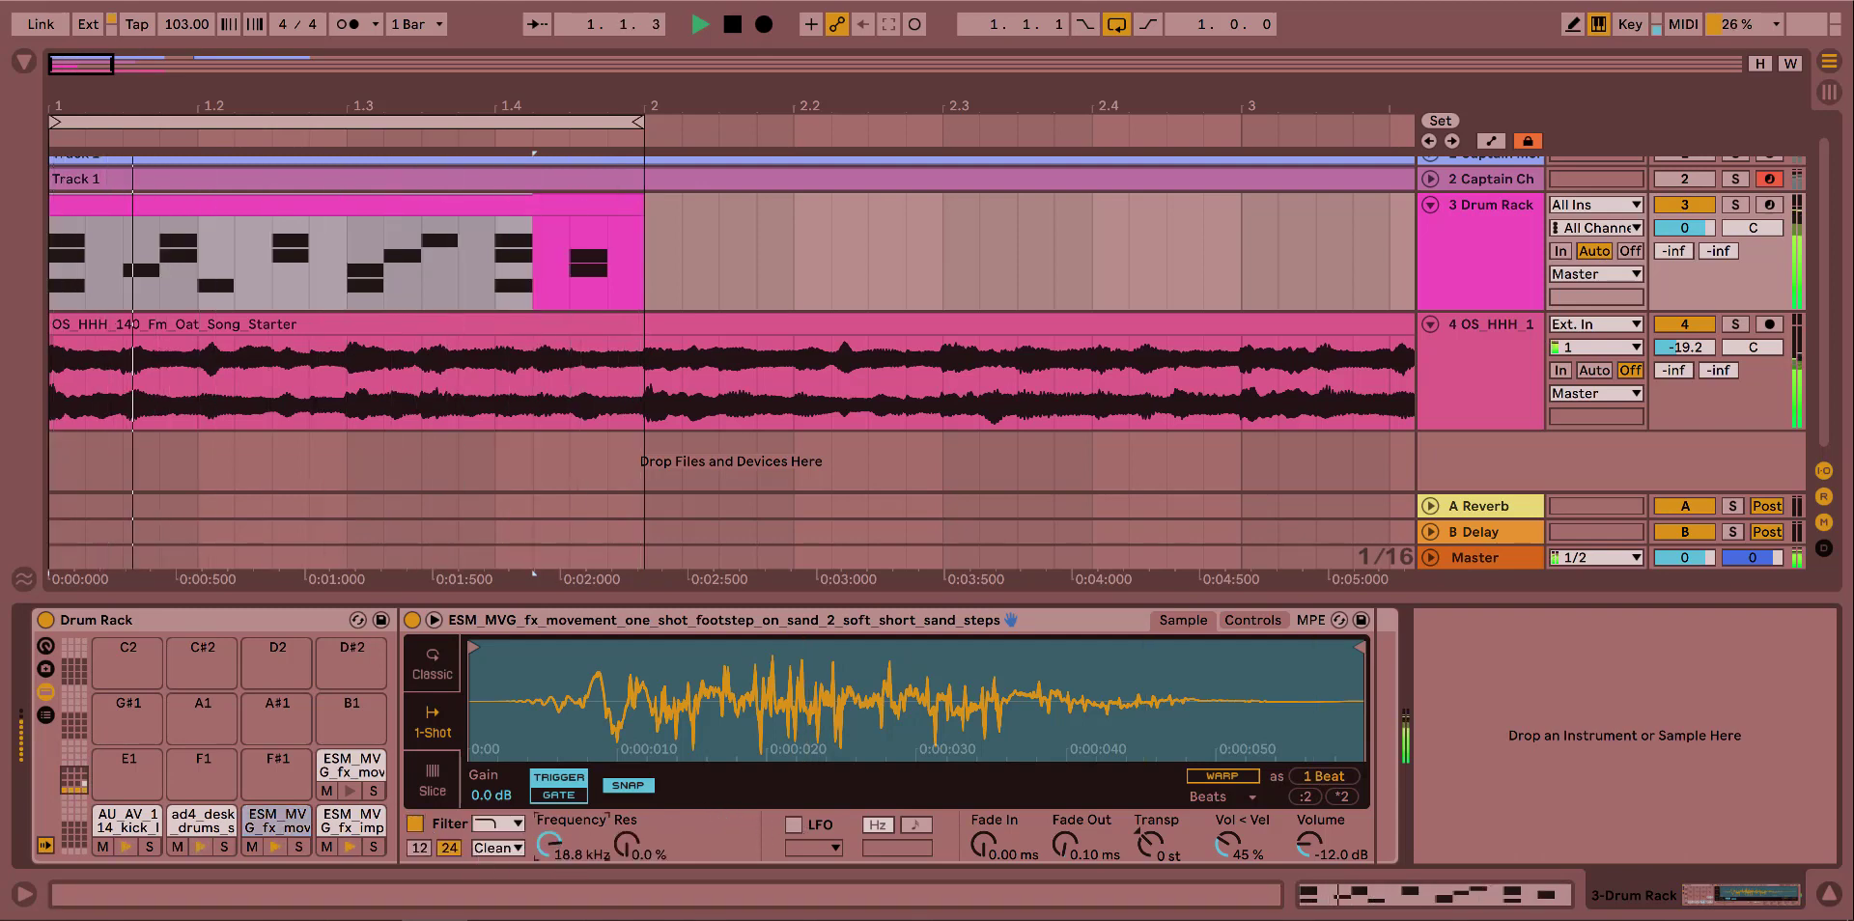
{"action": "left_click_drag", "start_coordinate": [549, 844], "coordinate": [548, 859]}
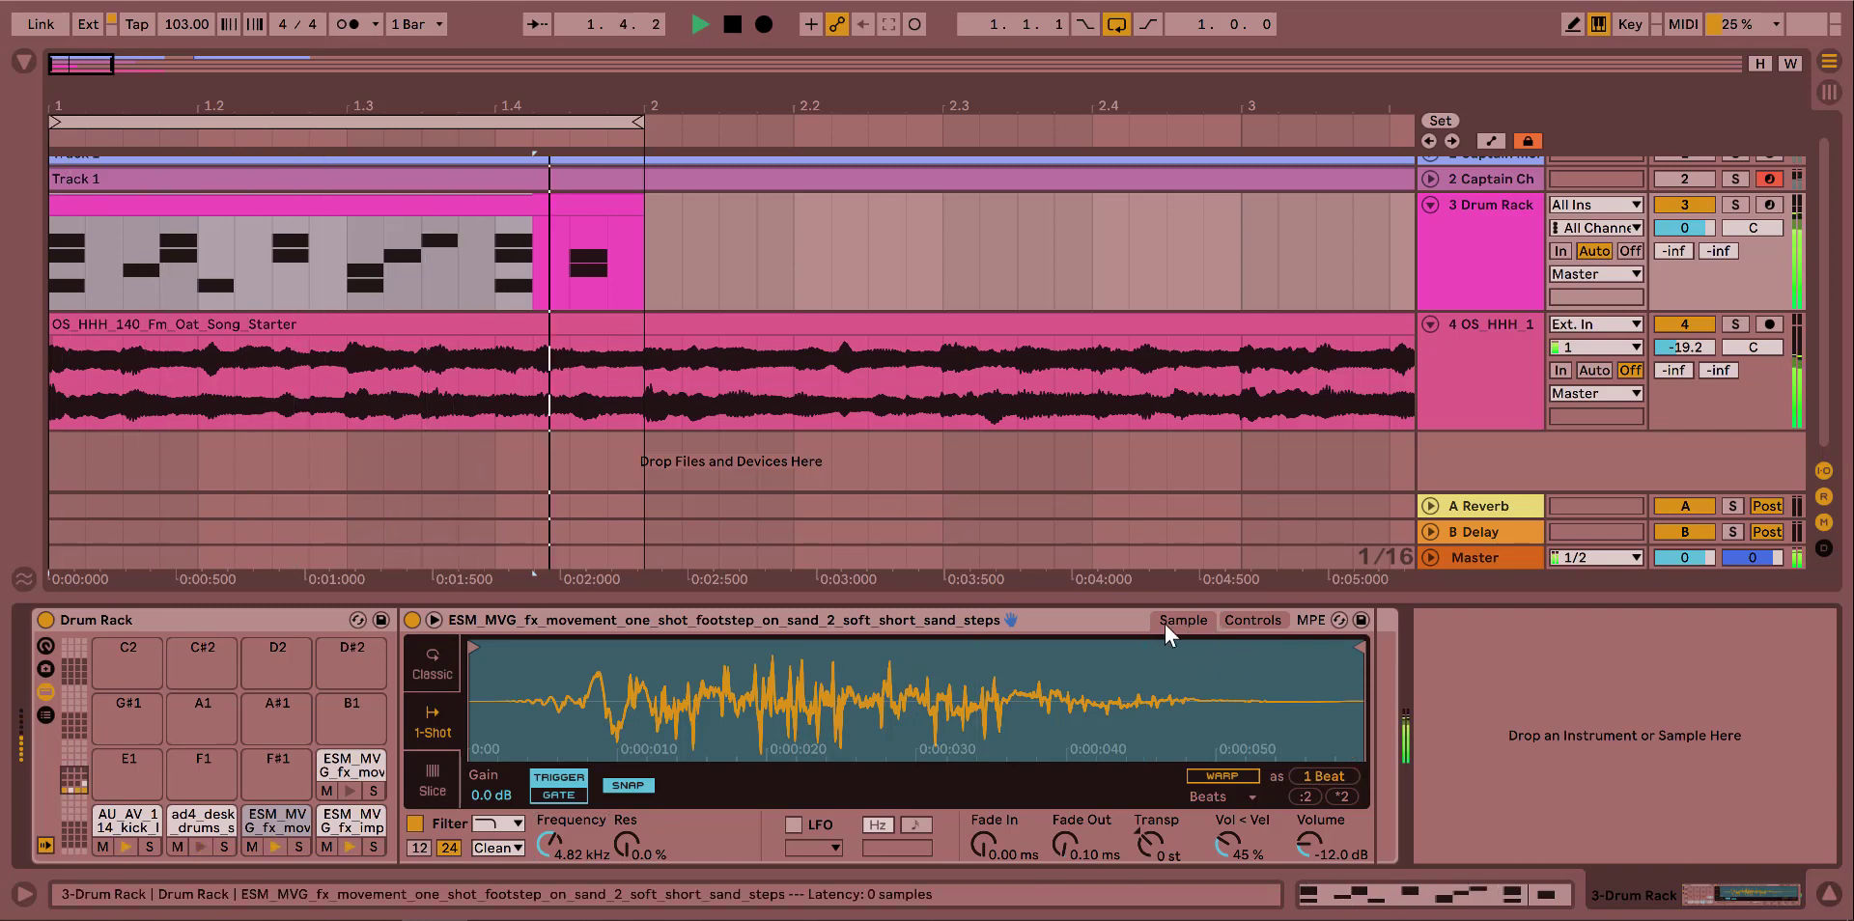
Set the footstep sample's spread to 71%, its pan to 45L and its transposition to +1 st.
{"action": "left_click", "coordinate": [1260, 624]}
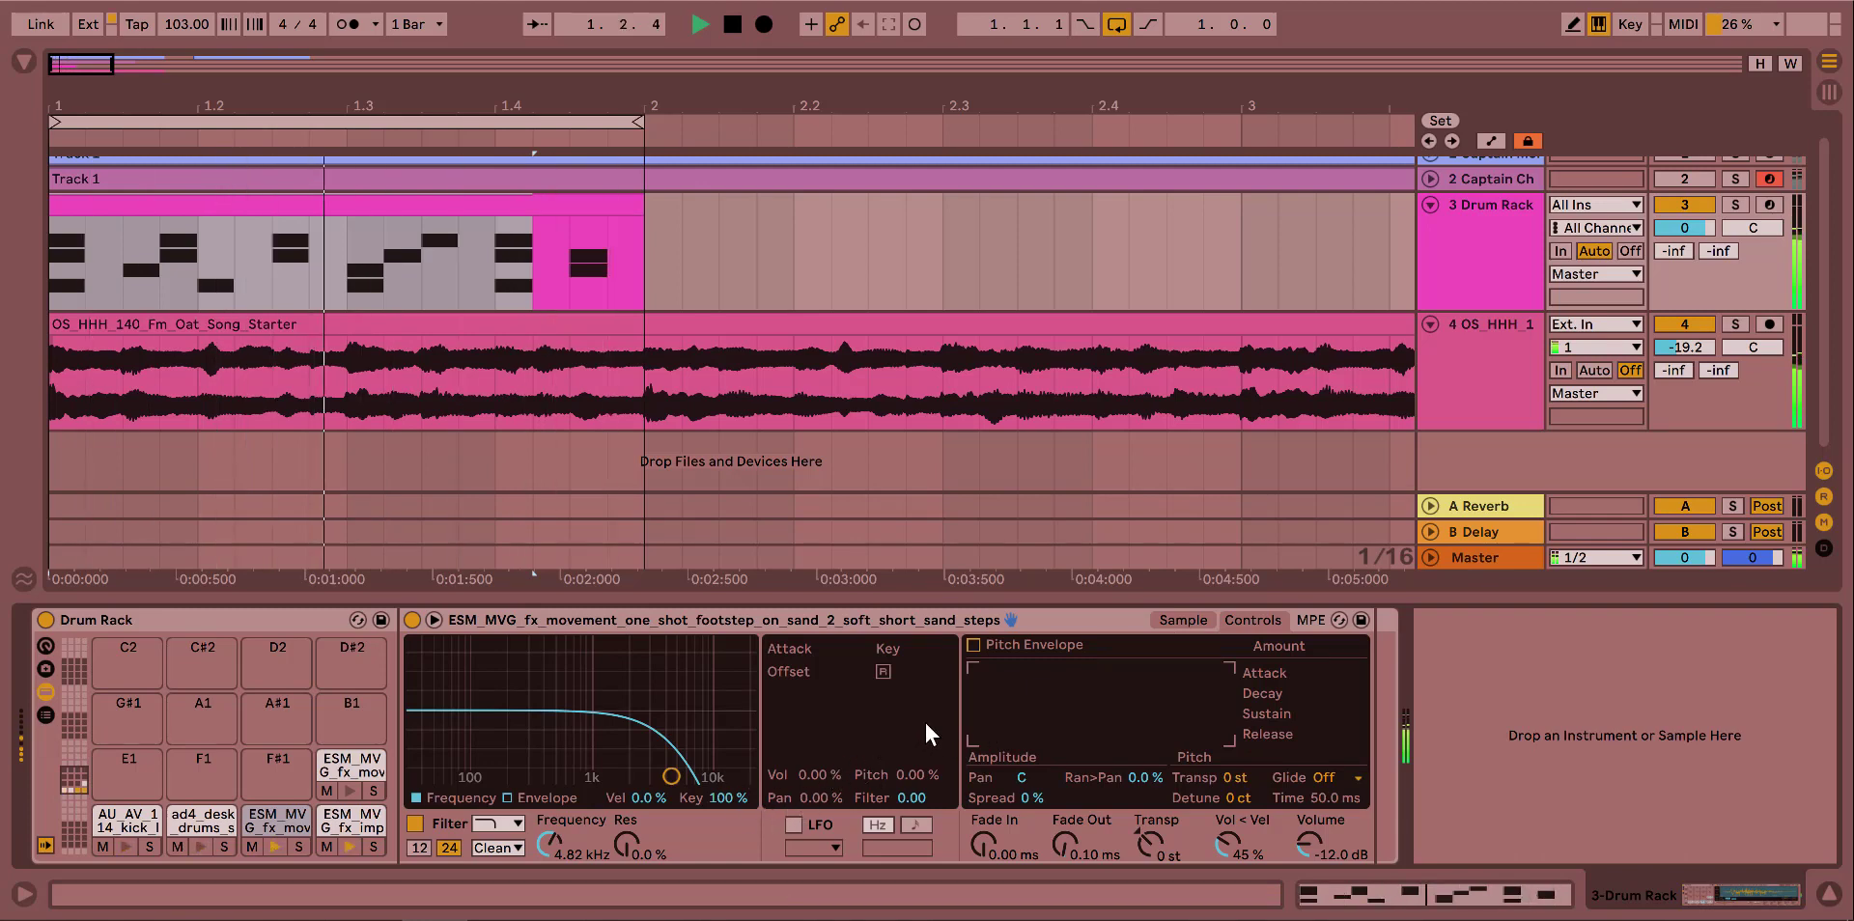
{"action": "left_click", "coordinate": [1034, 796]}
{"action": "left_click_drag", "start_coordinate": [1036, 797], "coordinate": [1036, 771]}
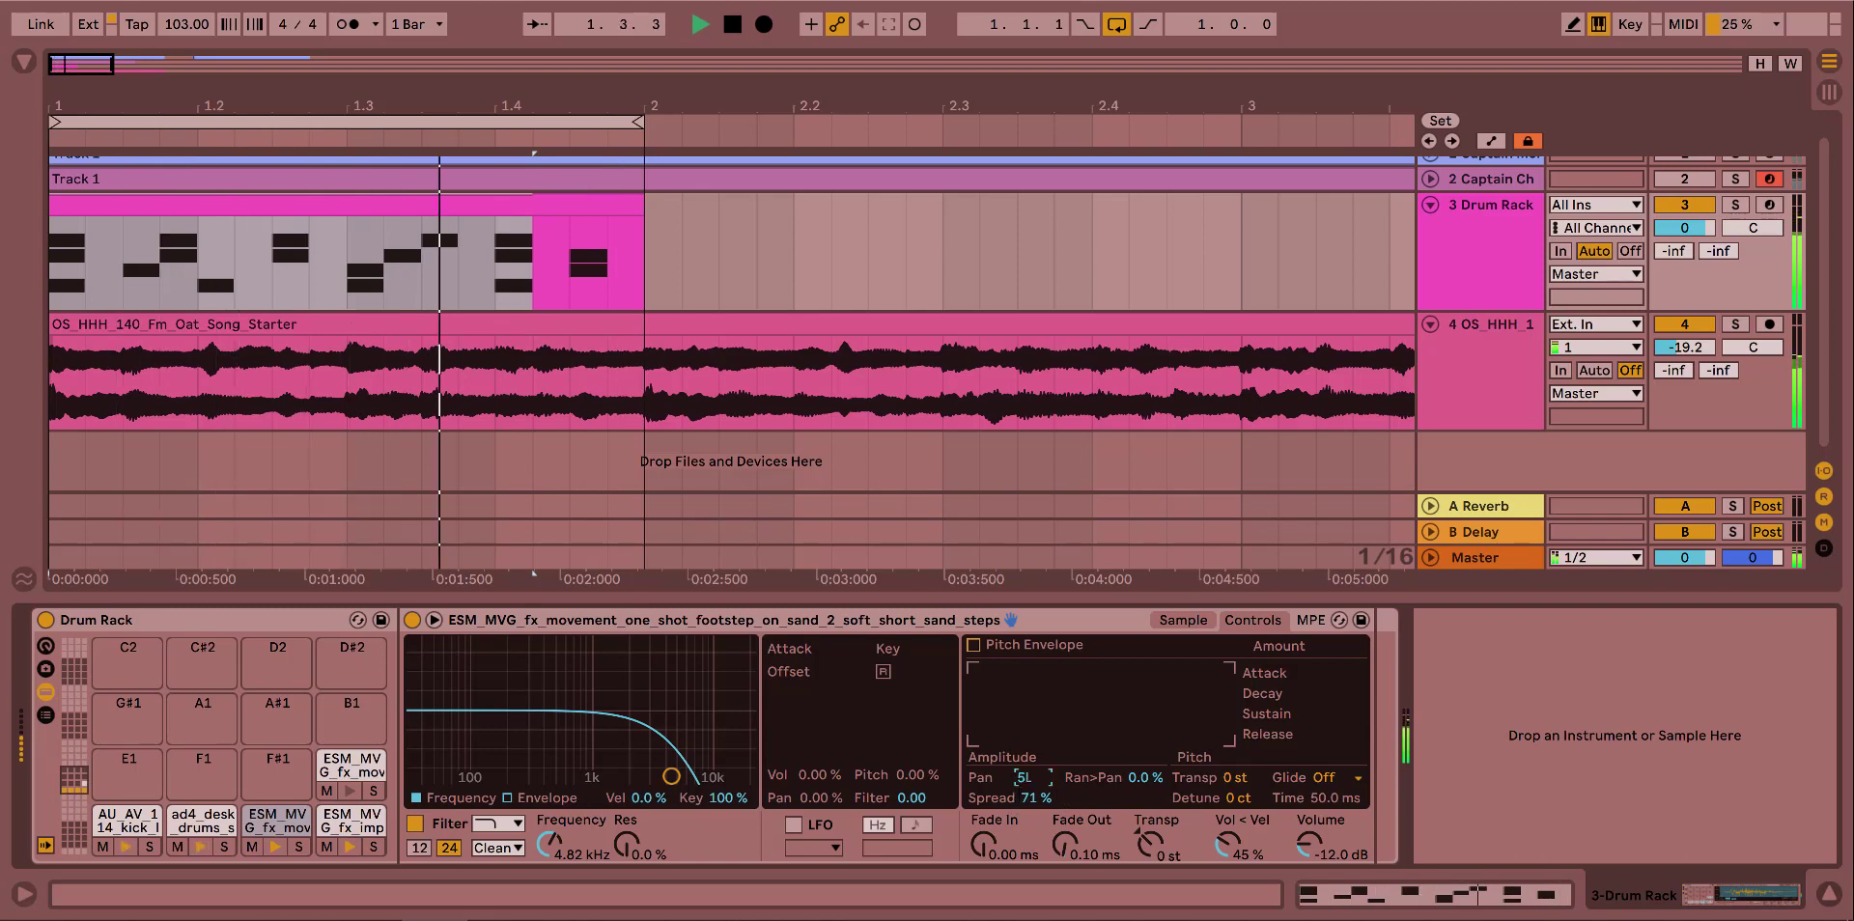
{"action": "left_click_drag", "start_coordinate": [1028, 777], "coordinate": [1027, 783]}
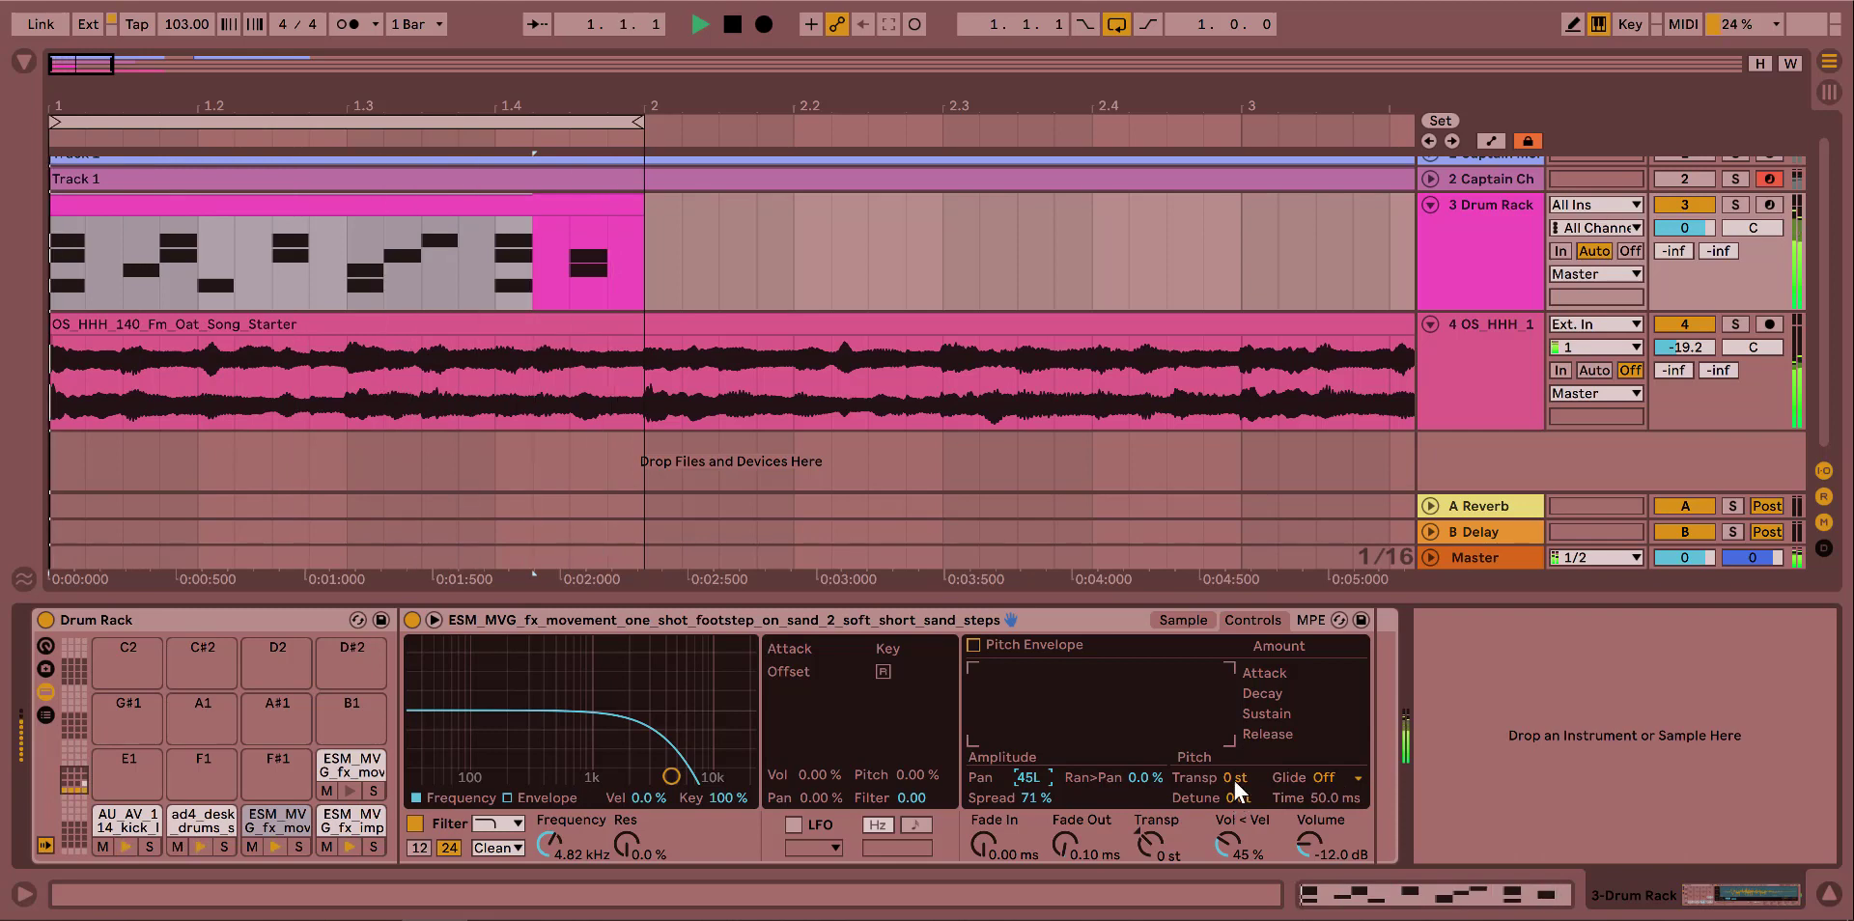
{"action": "left_click_drag", "start_coordinate": [1238, 777], "coordinate": [1239, 747]}
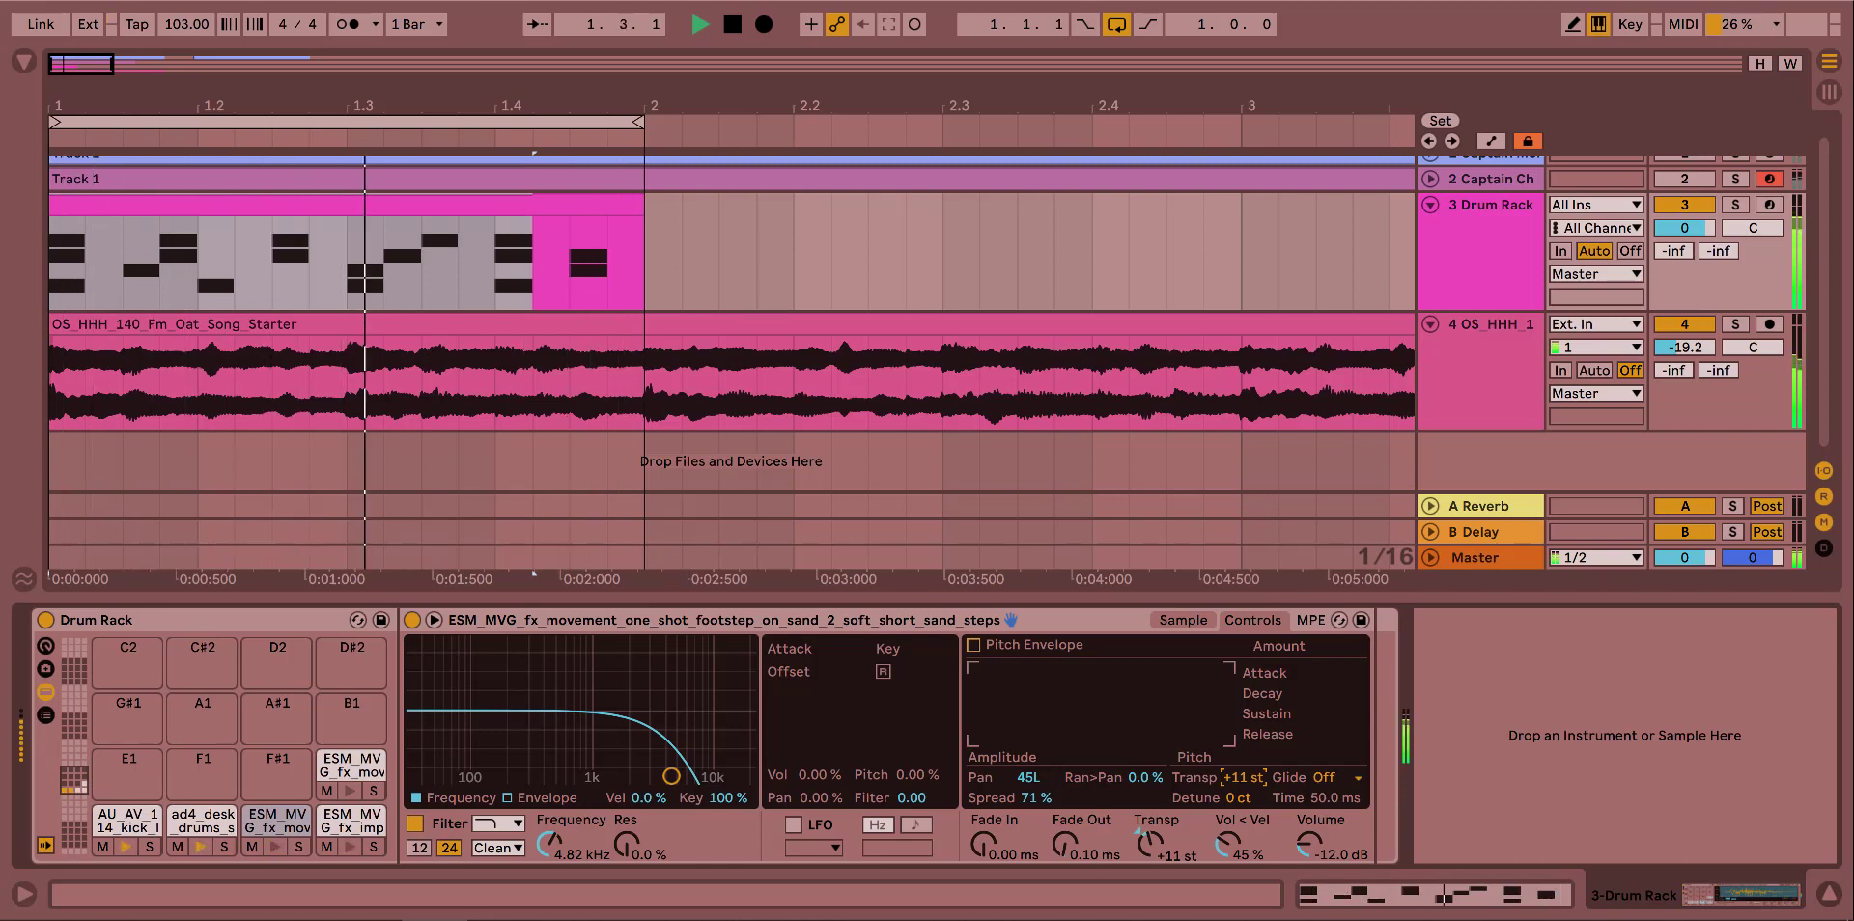
{"action": "mouse_move", "coordinate": [1238, 777]}
{"action": "left_mouse_down"}
{"action": "mouse_move", "coordinate": [1239, 808]}
{"action": "mouse_move", "coordinate": [1239, 785]}
{"action": "left_mouse_up"}
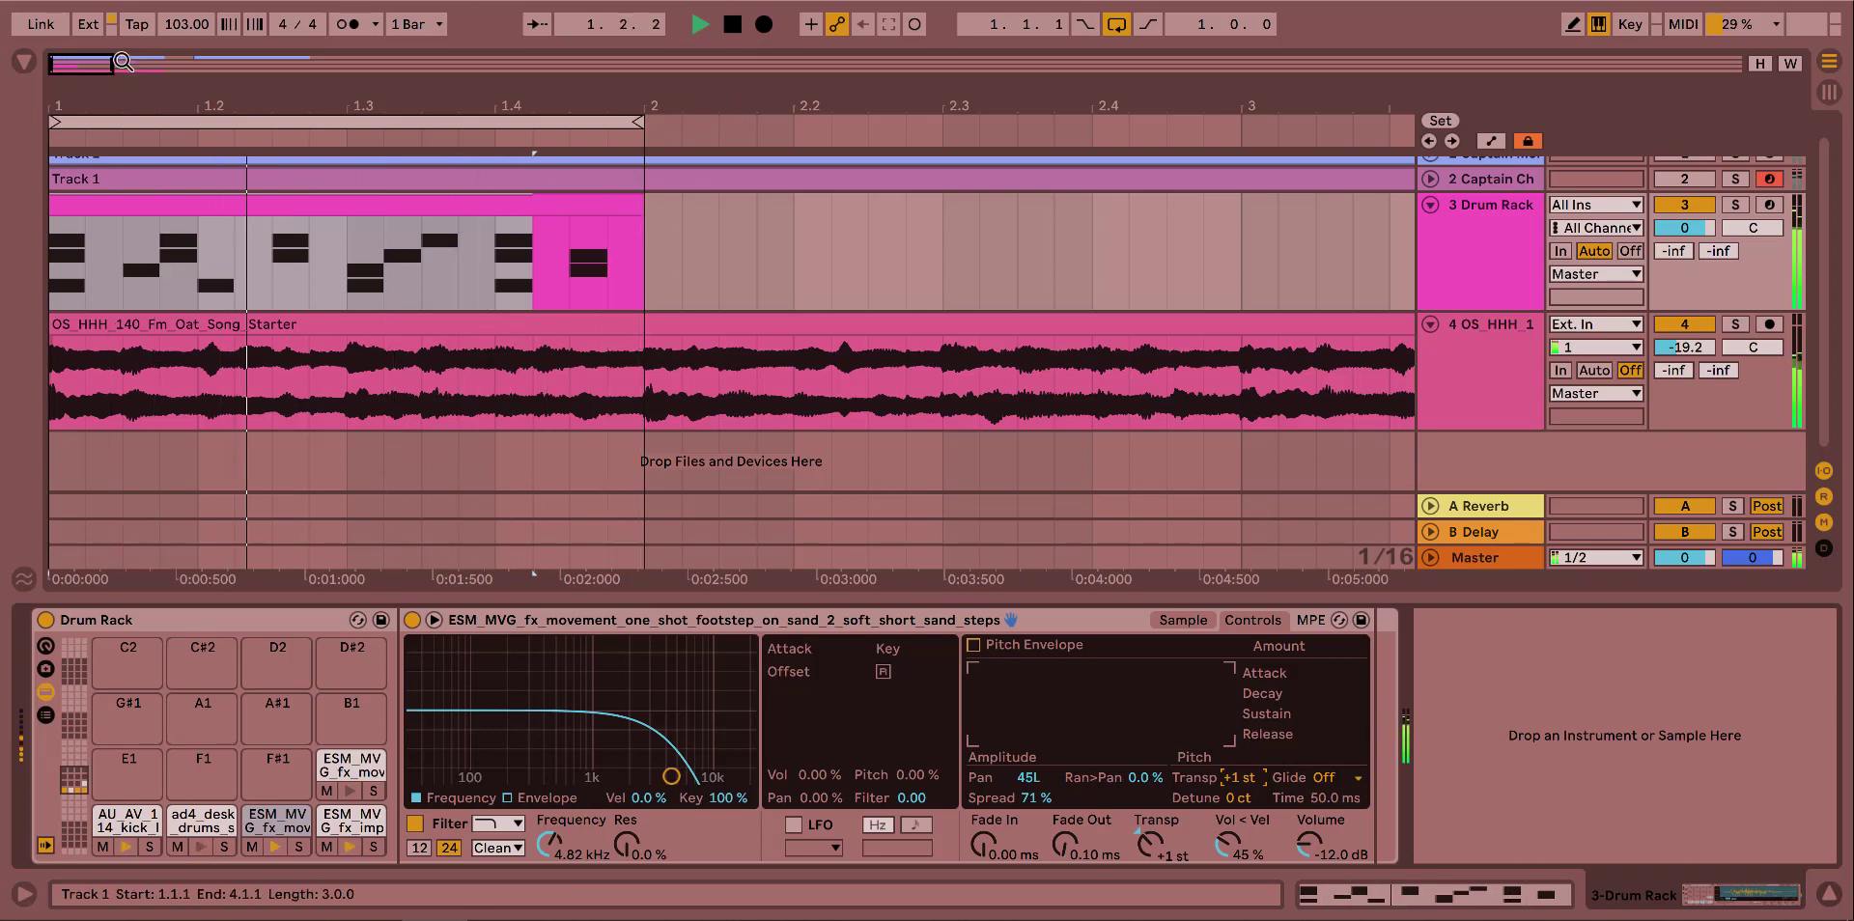
Set the project tempo to 108.00 BPM.
{"action": "mouse_move", "coordinate": [173, 34]}
{"action": "left_mouse_down"}
{"action": "mouse_move", "coordinate": [174, 6]}
{"action": "mouse_move", "coordinate": [174, 25]}
{"action": "left_mouse_up"}
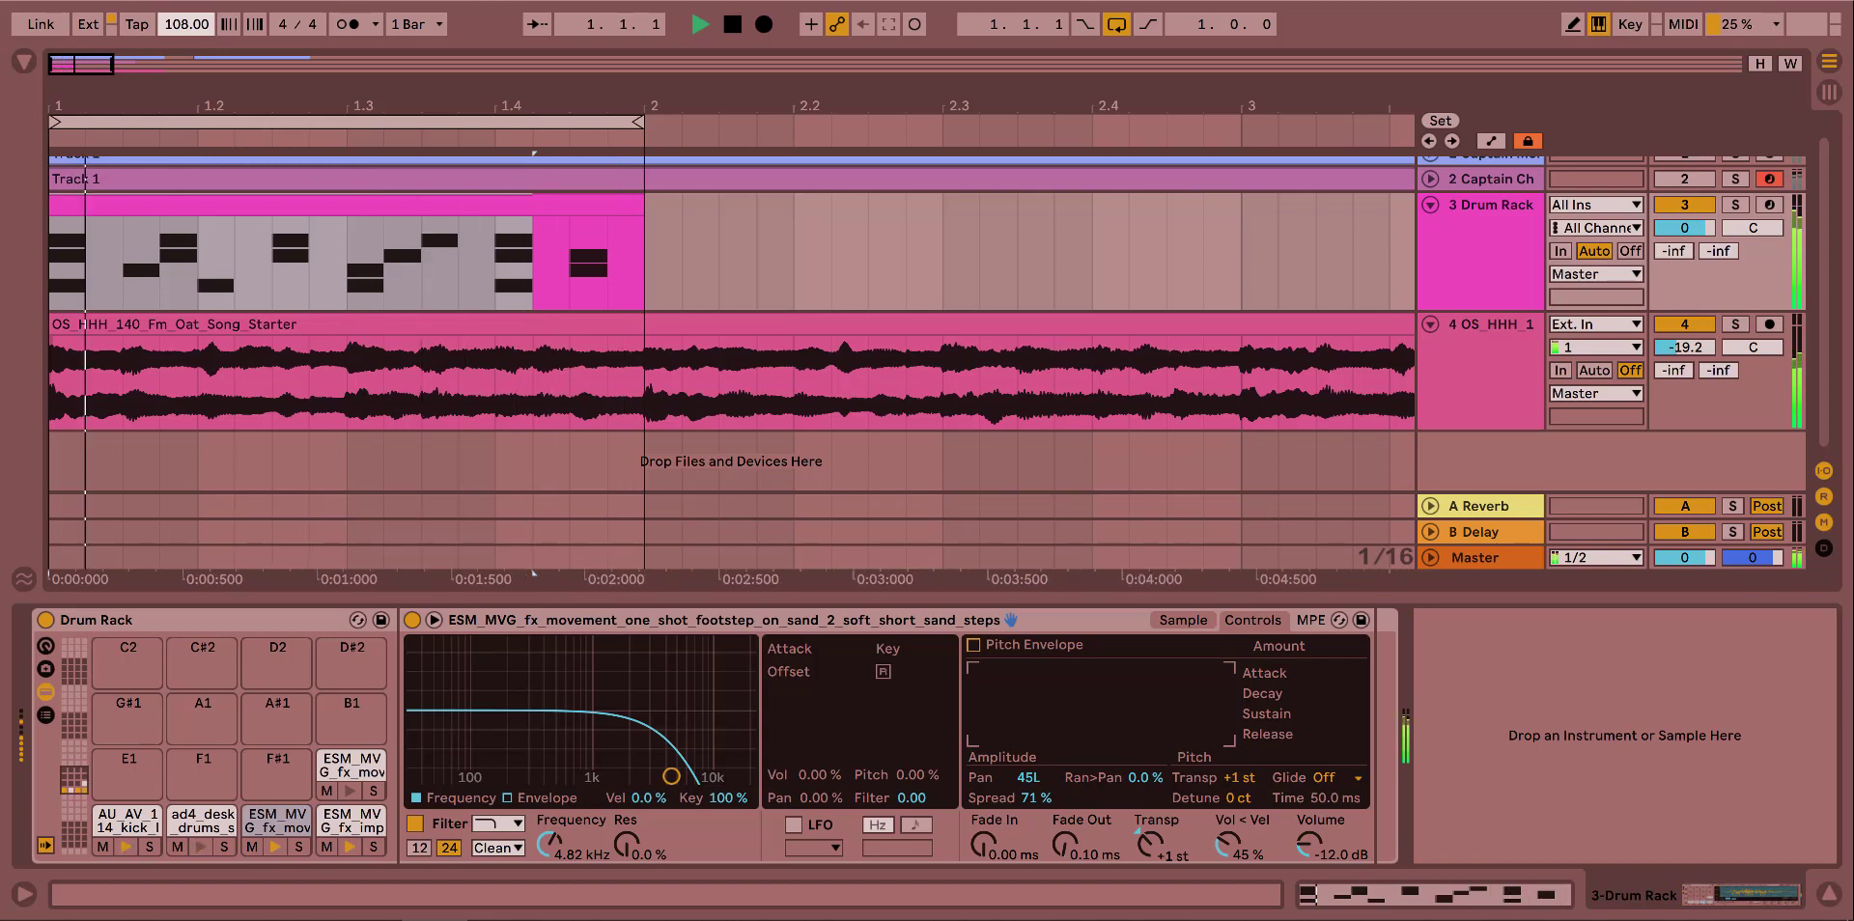
Trim the OS_HHH_140_Fm_Oat_Song_Starter clip to one bar ending at 2.1.1 and add a short fade-in at its start.
{"action": "left_click_drag", "start_coordinate": [678, 105], "coordinate": [678, 94]}
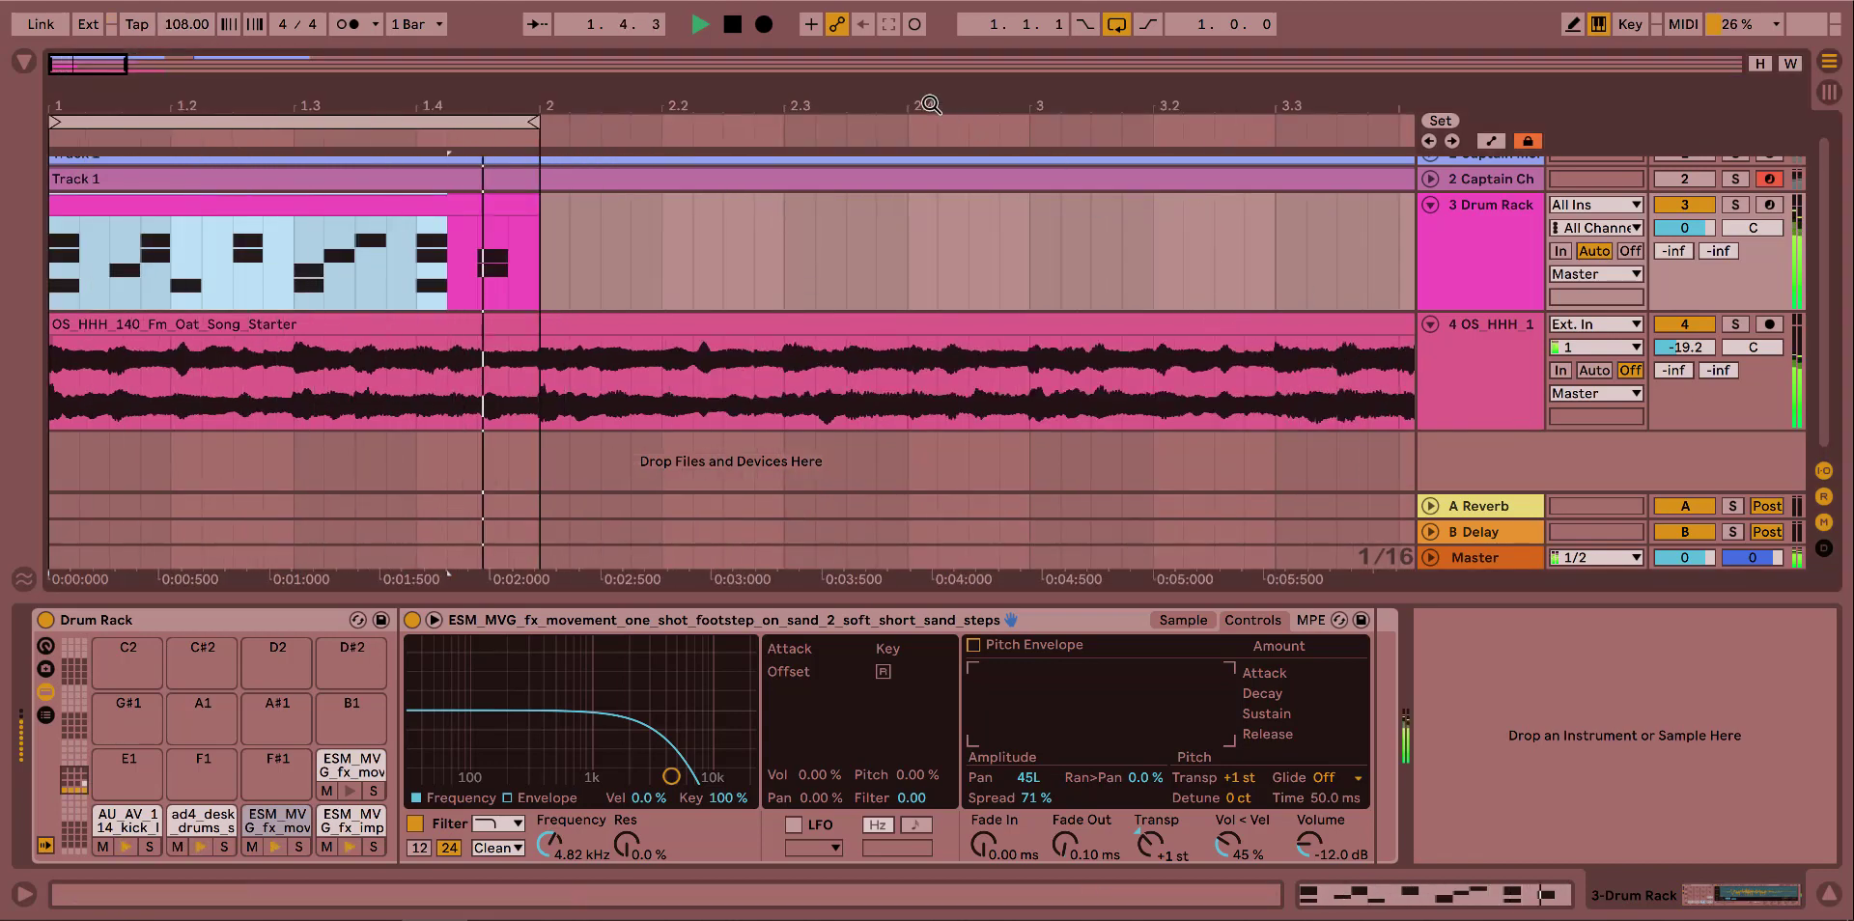
{"action": "left_click_drag", "start_coordinate": [929, 104], "coordinate": [929, 87]}
{"action": "left_click_drag", "start_coordinate": [576, 104], "coordinate": [576, 93]}
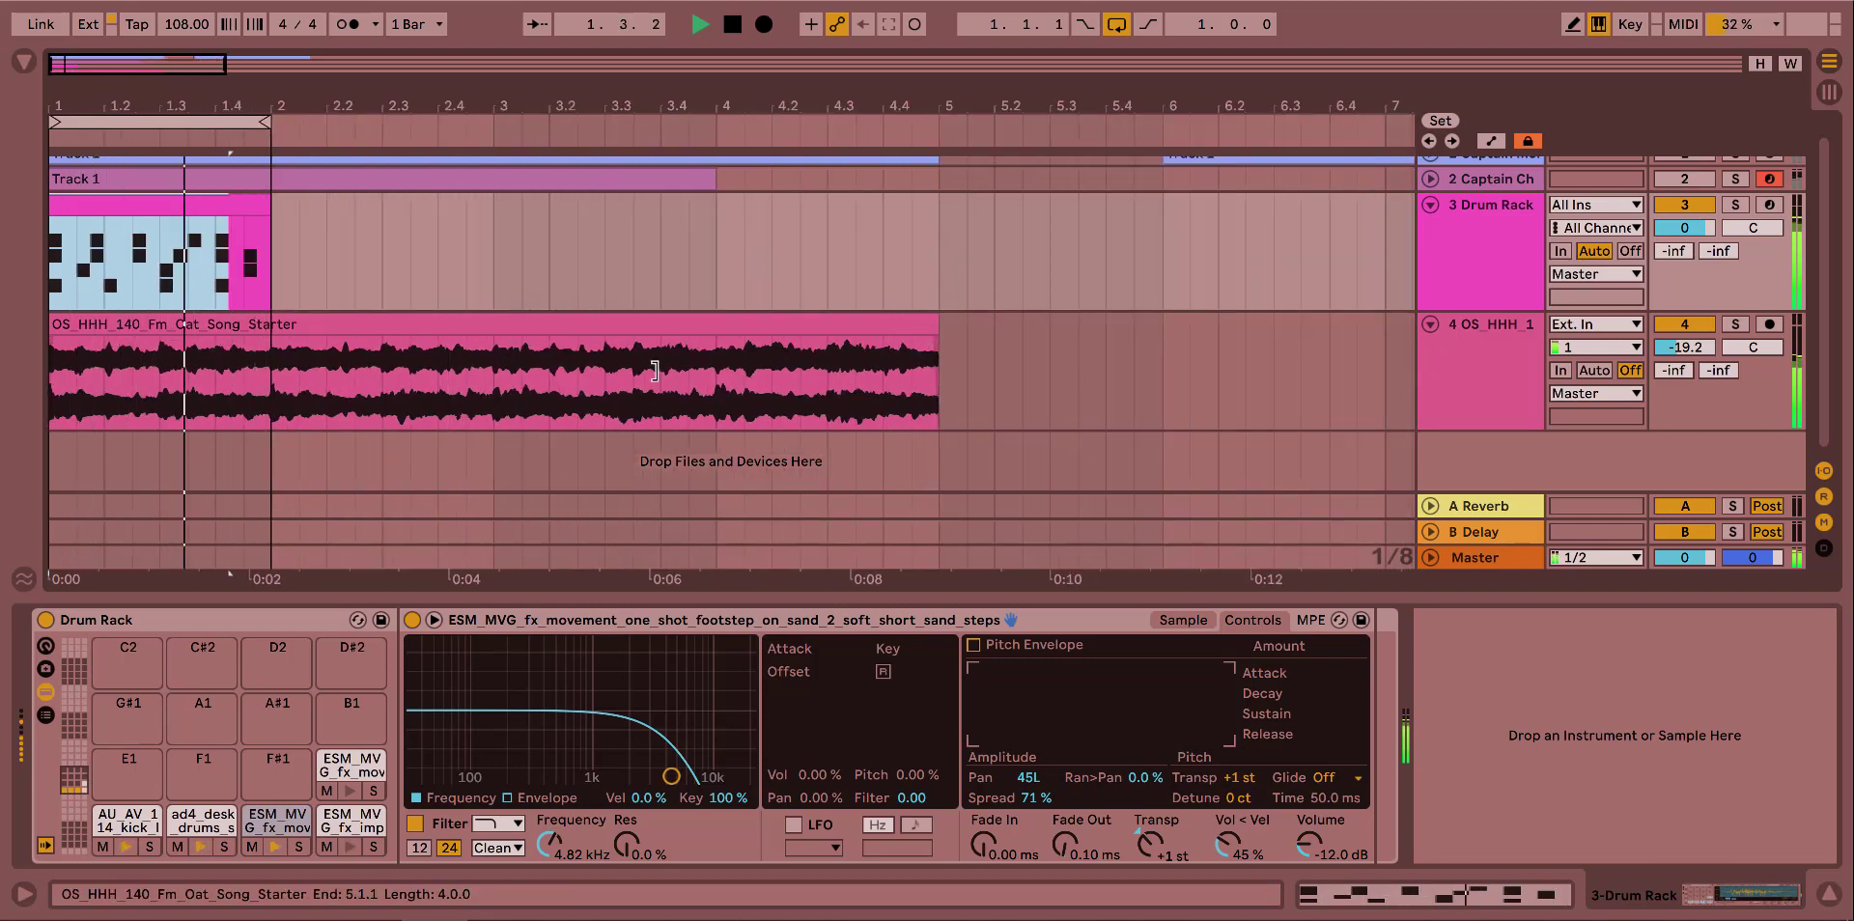
{"action": "left_click_drag", "start_coordinate": [937, 347], "coordinate": [522, 347]}
{"action": "left_click_drag", "start_coordinate": [379, 376], "coordinate": [270, 377]}
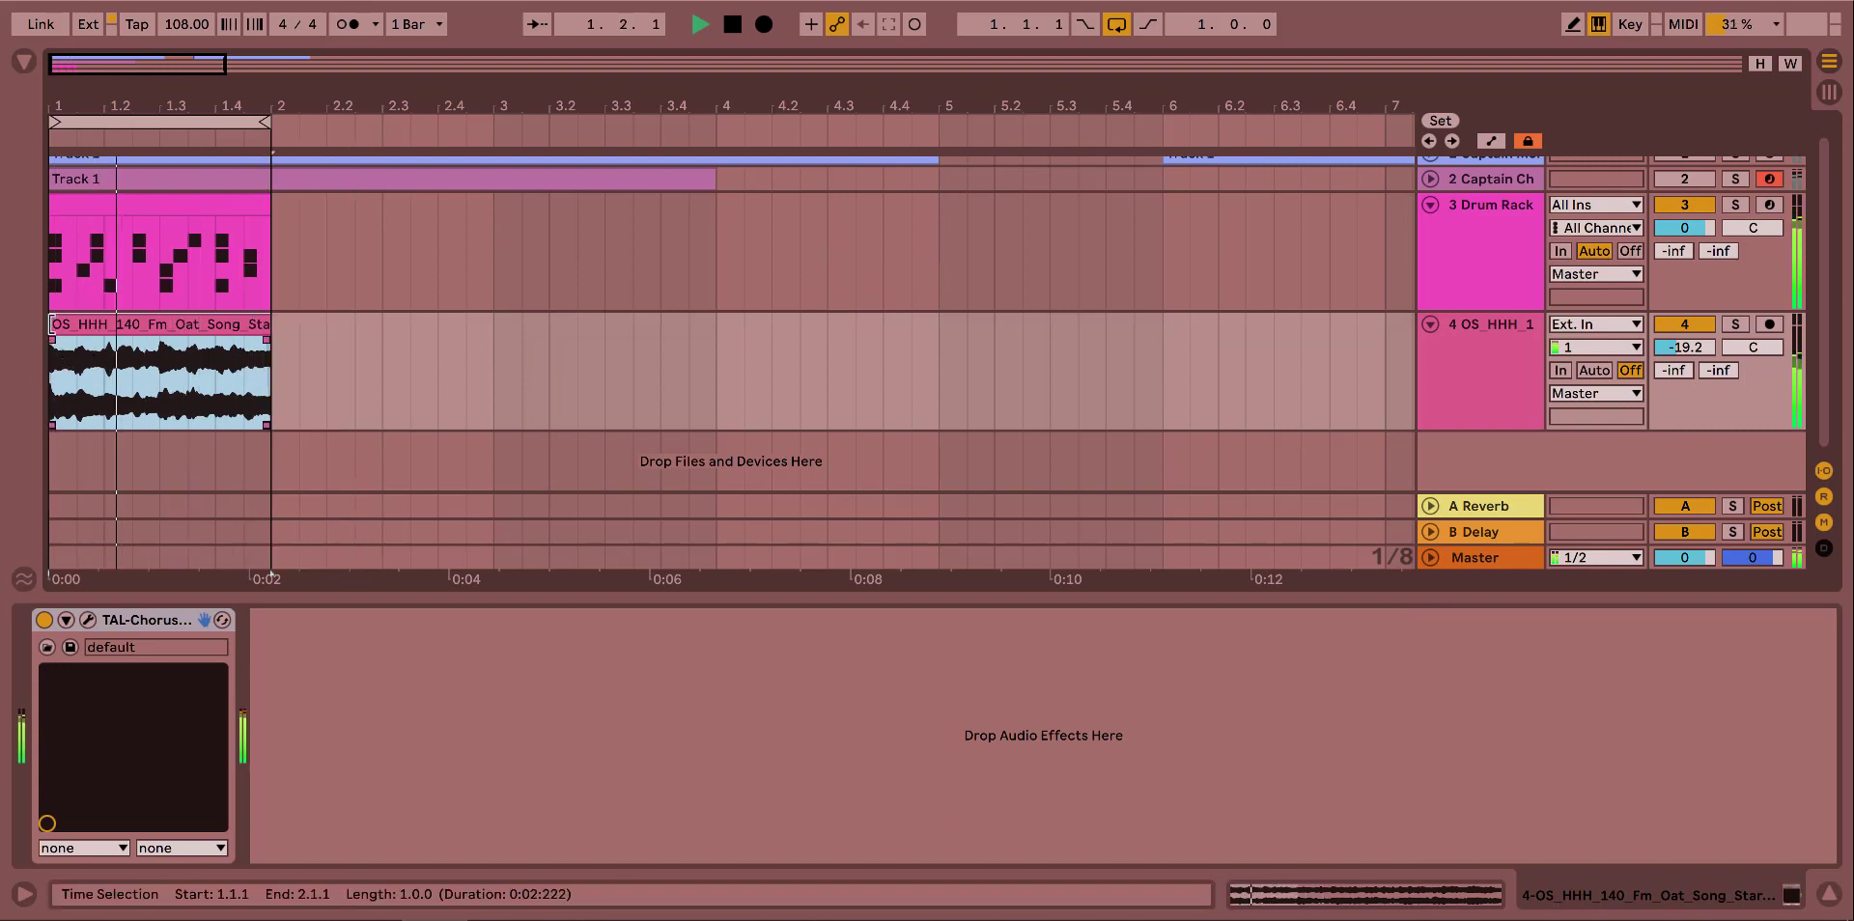
{"action": "left_click_drag", "start_coordinate": [56, 338], "coordinate": [251, 339]}
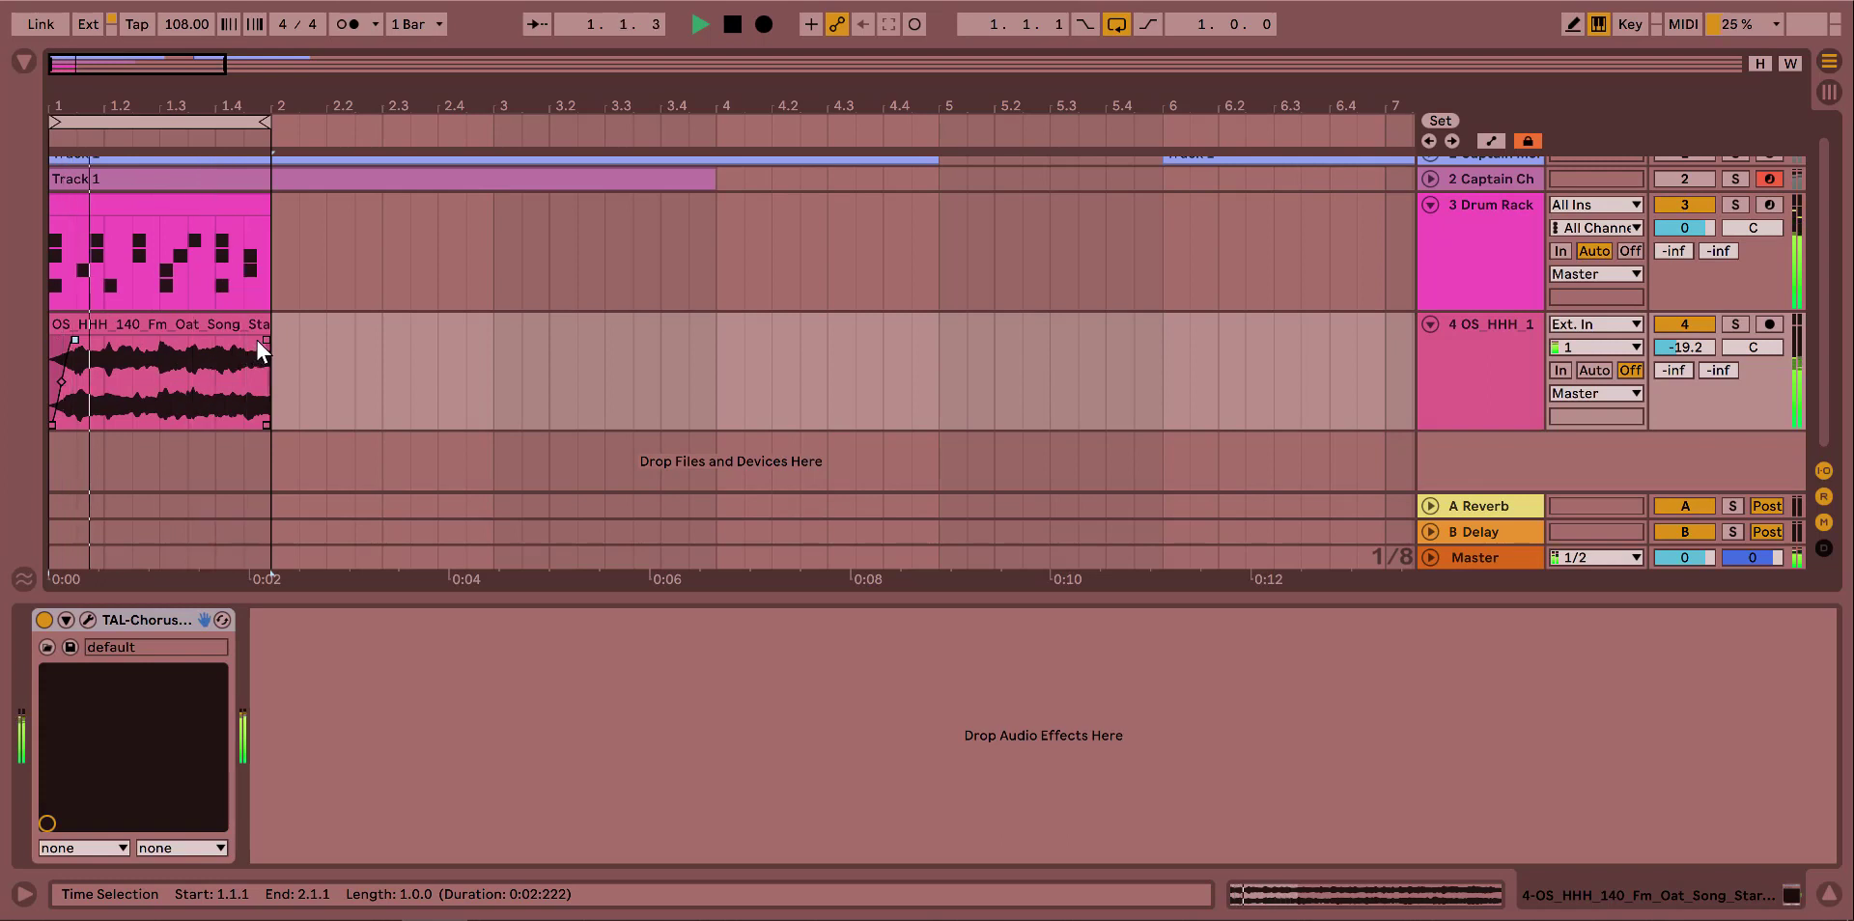